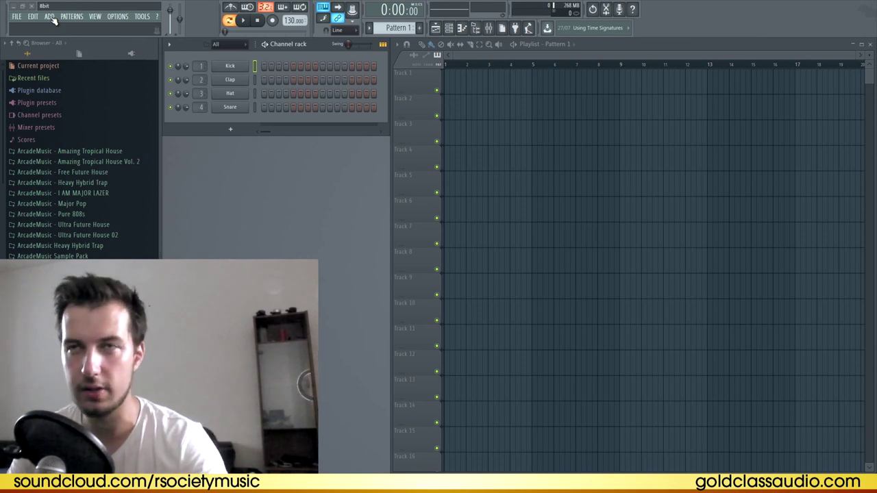
Add a Nexus instrument channel and load the BA B-Type Bass preset from the XP SID category
{"action": "left_click", "coordinate": [50, 17]}
{"action": "left_click", "coordinate": [58, 72]}
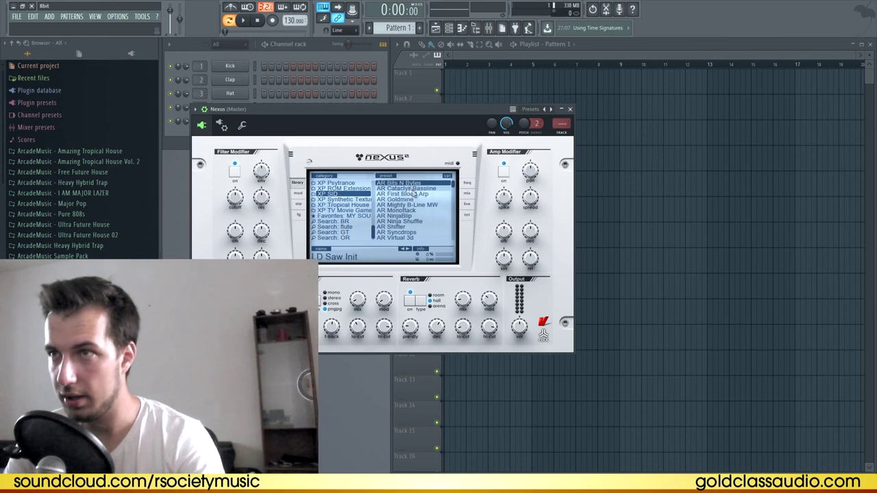
{"action": "scroll", "coordinate": [414, 197], "scroll_direction": "down", "scroll_amount": 3}
{"action": "scroll", "coordinate": [414, 199], "scroll_direction": "down", "scroll_amount": 2}
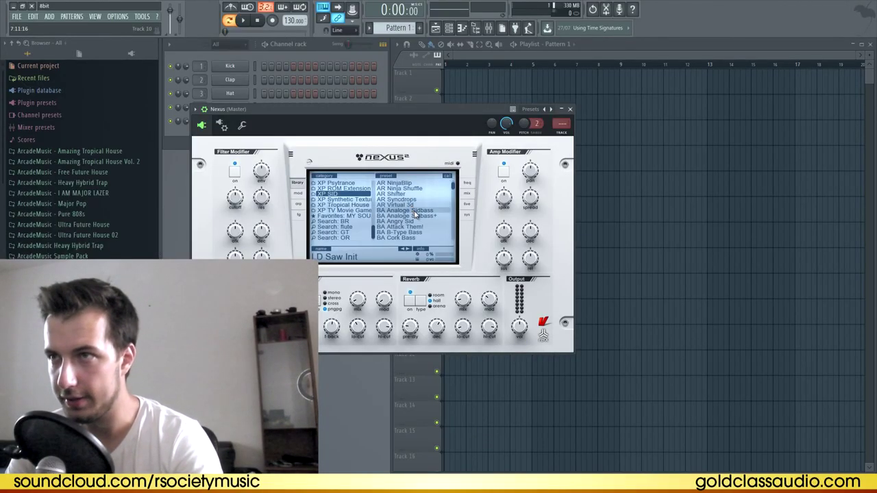
{"action": "scroll", "coordinate": [415, 215], "scroll_direction": "down", "scroll_amount": 4}
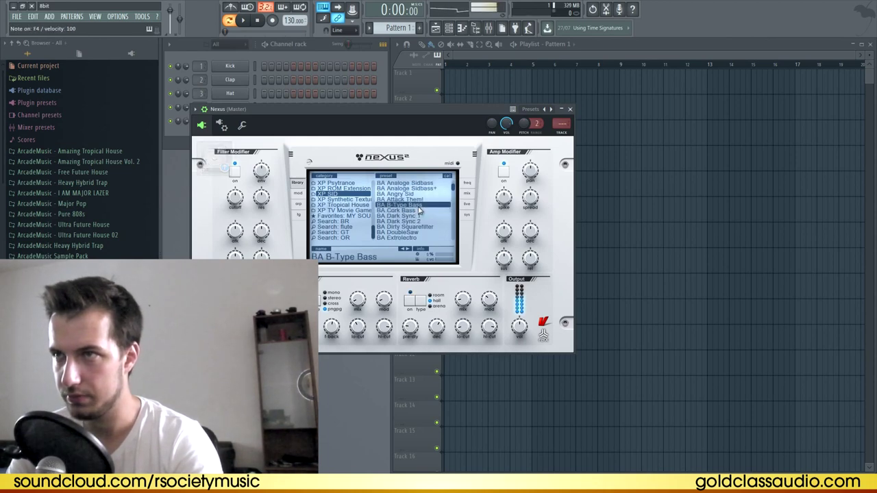
{"action": "left_click", "coordinate": [570, 109]}
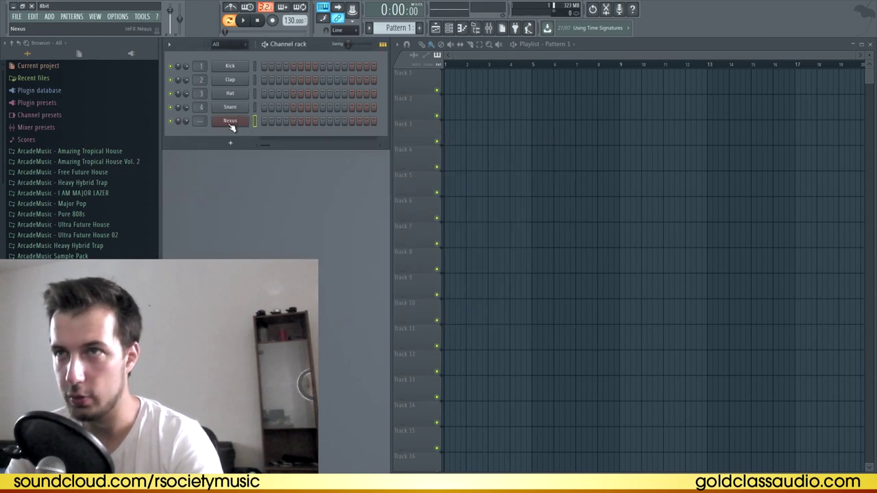
Fill bar 1 of the Nexus piano roll with eight short A4 notes and play them back
{"action": "key", "text": "F7"}
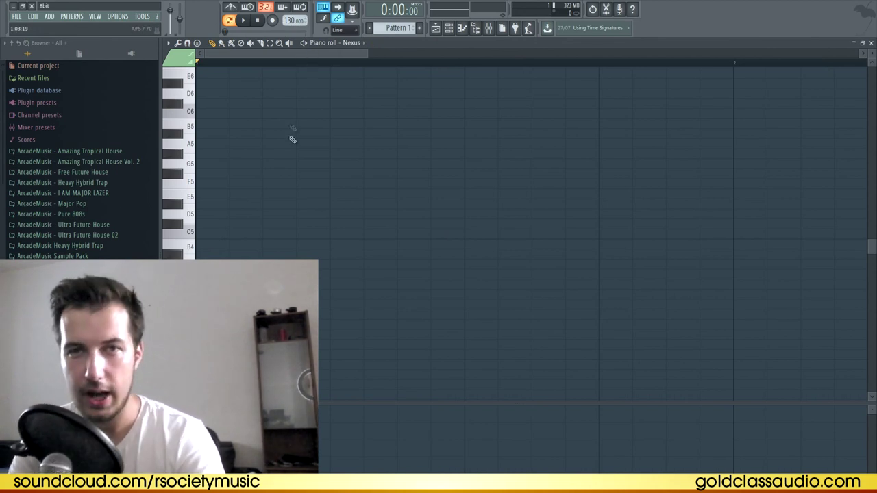
{"action": "scroll", "coordinate": [213, 233], "scroll_direction": "down", "scroll_amount": 2}
{"action": "left_click", "coordinate": [213, 233]}
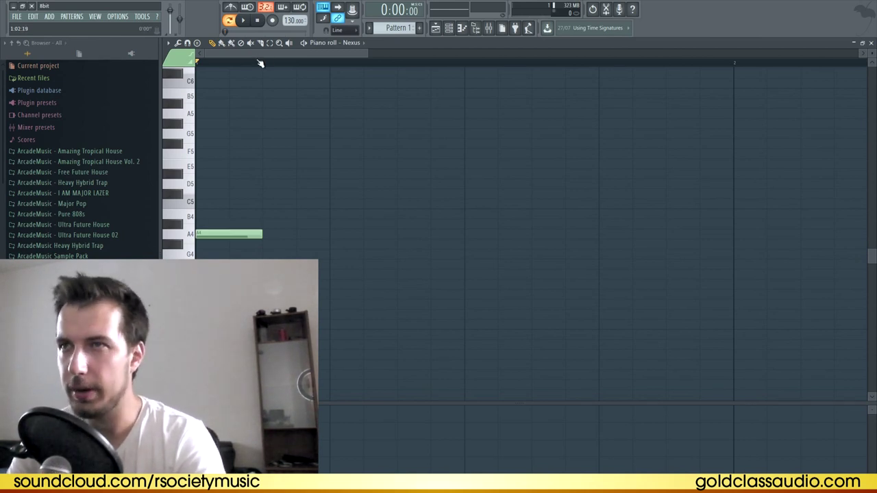
{"action": "scroll", "coordinate": [260, 64], "scroll_direction": "up", "scroll_amount": 2}
{"action": "left_click", "coordinate": [241, 234]}
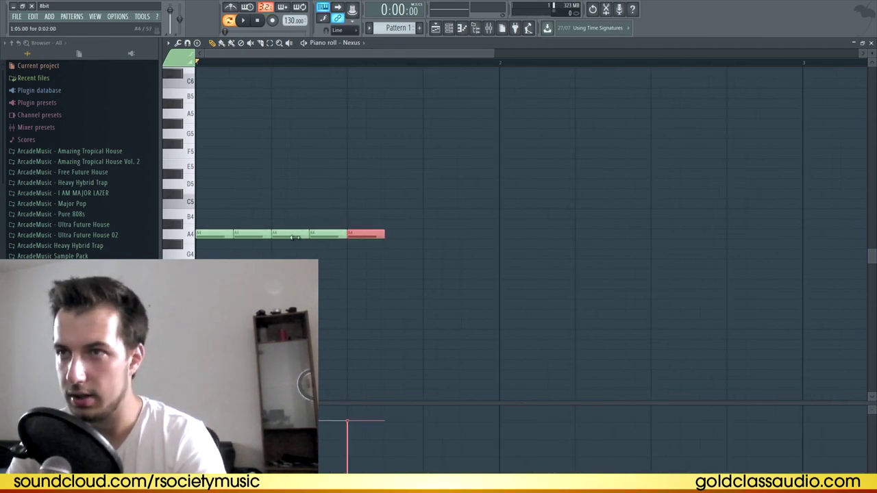
{"action": "key", "text": "space"}
{"action": "key", "text": "space"}
{"action": "key", "text": "ctrl+Up"}
{"action": "key", "text": "space"}
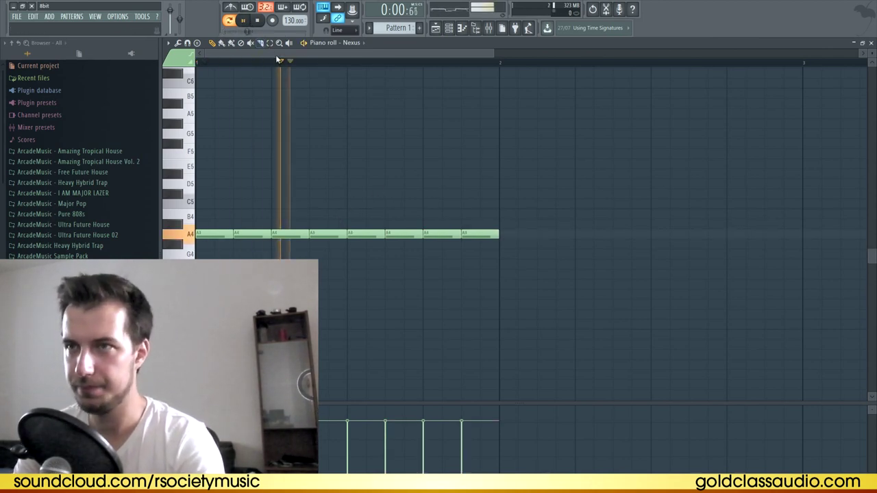
{"action": "key", "text": "space"}
Add eight C5 notes across bar 2 of the bassline
{"action": "scroll", "coordinate": [281, 60], "scroll_direction": "down", "scroll_amount": 2}
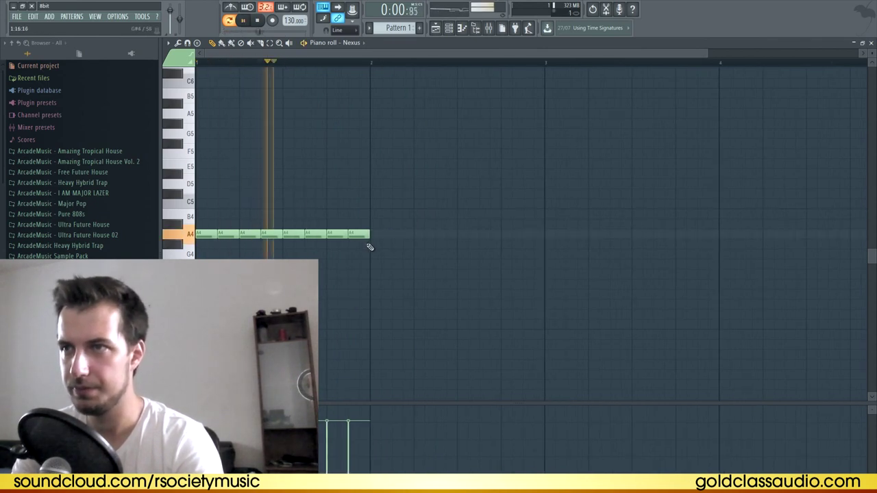
{"action": "key", "text": "space"}
{"action": "left_click_drag", "start_coordinate": [404, 205], "coordinate": [544, 225]}
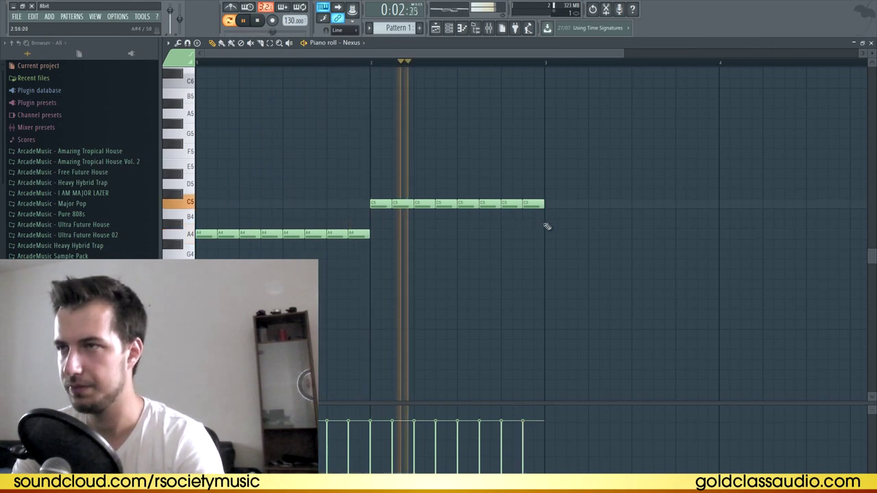
Add eight F4 notes across bar 3 of the bassline
{"action": "key", "text": "space"}
{"action": "left_click", "coordinate": [548, 263]}
{"action": "key", "text": "space"}
{"action": "mouse_move", "coordinate": [548, 278]}
{"action": "left_mouse_down"}
{"action": "mouse_move", "coordinate": [587, 274]}
{"action": "mouse_move", "coordinate": [624, 288]}
{"action": "mouse_move", "coordinate": [721, 293]}
{"action": "left_mouse_up"}
{"action": "key", "text": "space"}
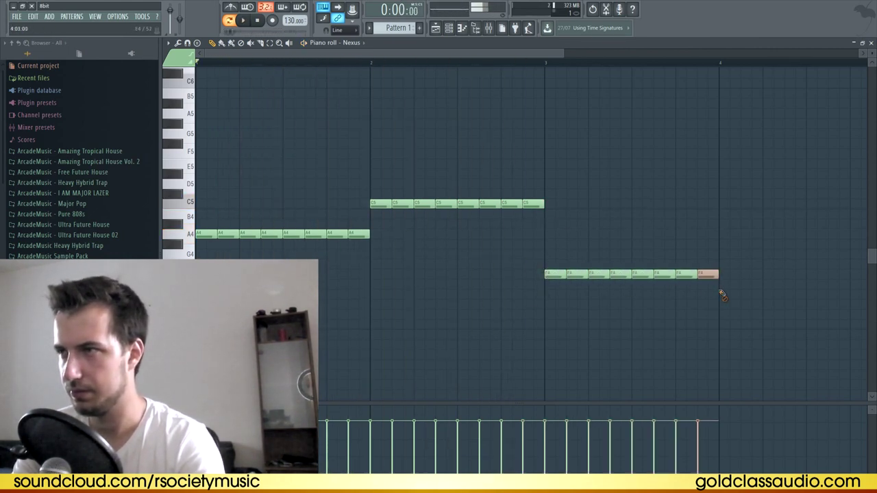
Fill bar 4 with eight G4 notes and listen to the four-bar bassline
{"action": "key", "text": "space"}
{"action": "left_click_drag", "start_coordinate": [753, 260], "coordinate": [726, 242]}
{"action": "key", "text": "ctrl+b"}
{"action": "key", "text": "ctrl+b"}
{"action": "key", "text": "ctrl+b"}
{"action": "key", "text": "ctrl+b"}
{"action": "key", "text": "ctrl+b"}
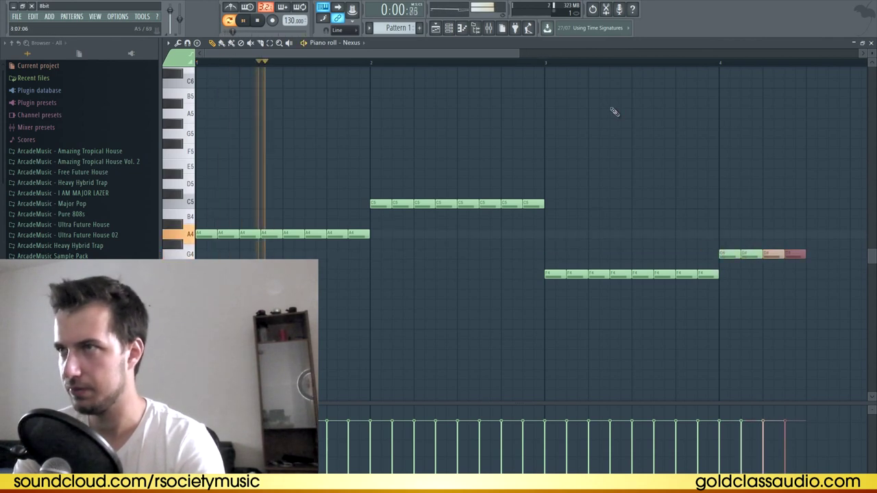
{"action": "scroll", "coordinate": [581, 63], "scroll_direction": "down", "scroll_amount": 1}
{"action": "key", "text": "ctrl+b"}
{"action": "key", "text": "ctrl+b"}
{"action": "key", "text": "ctrl+d"}
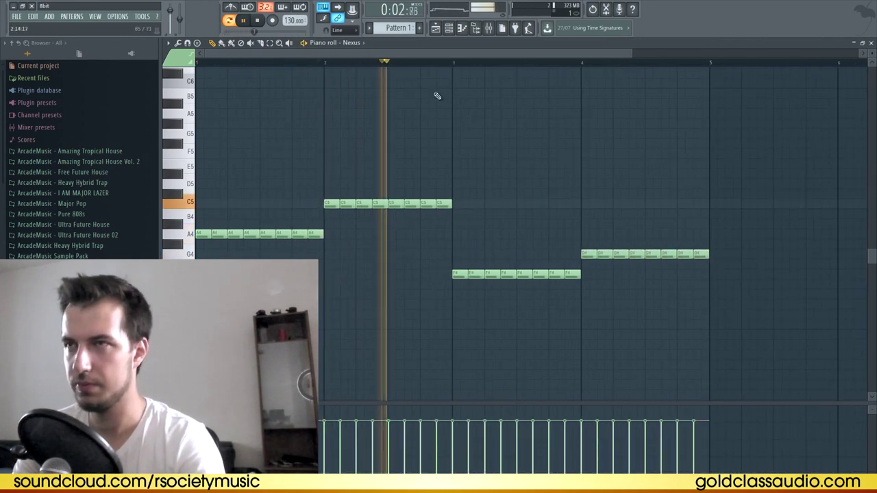
{"action": "scroll", "coordinate": [408, 63], "scroll_direction": "down", "scroll_amount": 1}
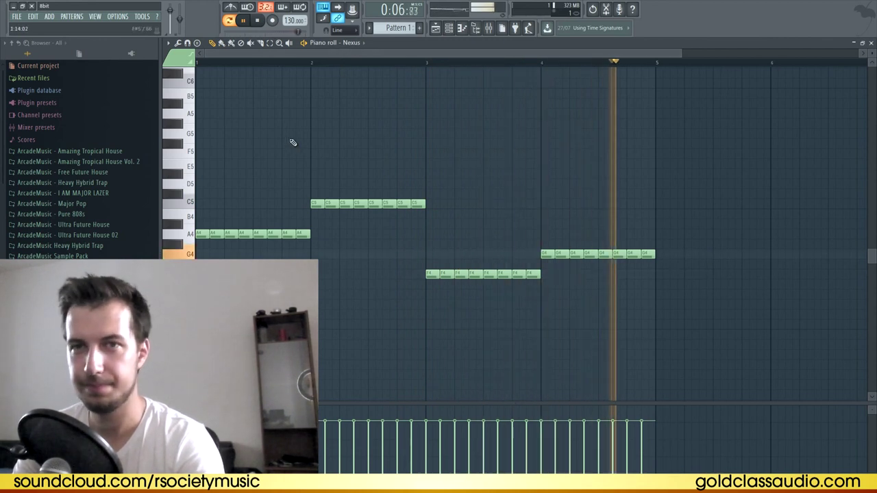
{"action": "key", "text": "space"}
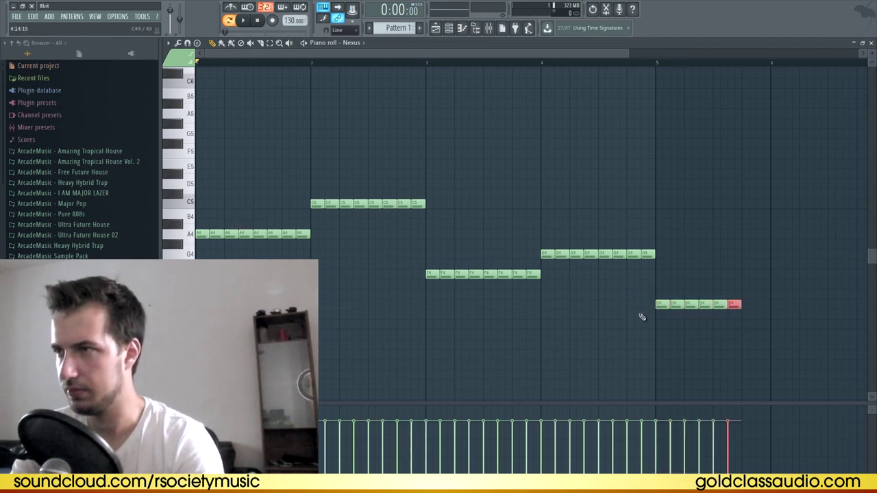
Fill bar 5 with eight D4 notes and play the transition from bar 4
{"action": "left_click", "coordinate": [538, 62]}
{"action": "key", "text": "space"}
{"action": "scroll", "coordinate": [540, 67], "scroll_direction": "down", "scroll_amount": 2}
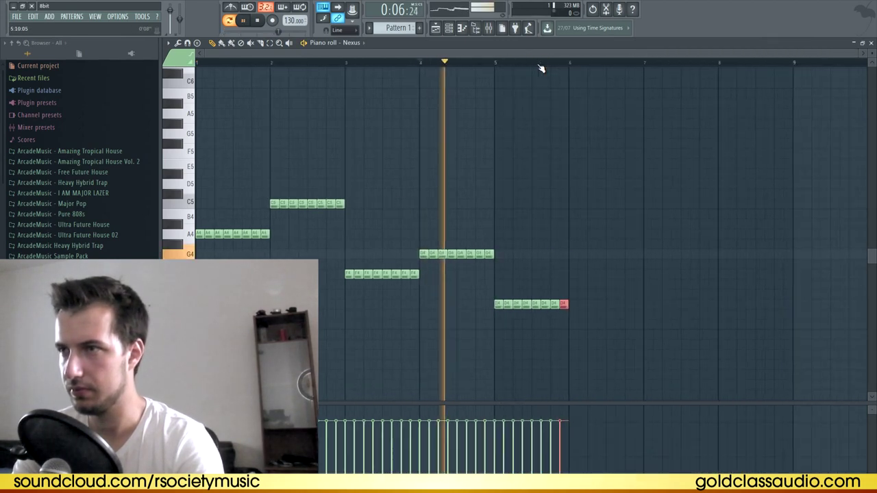
{"action": "key", "text": "space"}
Move the D4 notes from bar 5 to bar 9 and duplicate the first four bars into bars 5 to 8
{"action": "left_click_drag", "start_coordinate": [598, 294], "coordinate": [479, 324]}
{"action": "left_click_drag", "start_coordinate": [500, 305], "coordinate": [797, 304]}
{"action": "left_click_drag", "start_coordinate": [584, 111], "coordinate": [196, 348]}
{"action": "key", "text": "ctrl+b"}
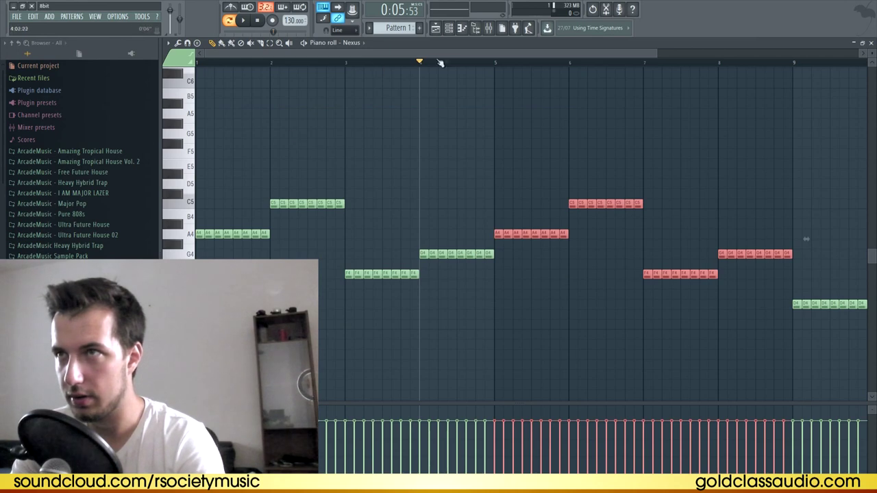
Audition the duplicated bassline section in bars 5 to 8
{"action": "left_click", "coordinate": [482, 63]}
{"action": "key", "text": "space"}
{"action": "scroll", "coordinate": [483, 65], "scroll_direction": "down", "scroll_amount": 2}
{"action": "left_click", "coordinate": [536, 70]}
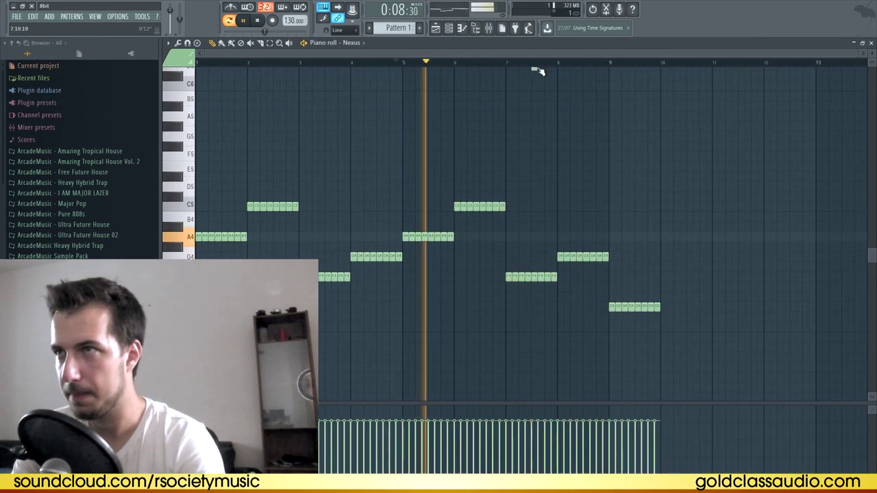
{"action": "left_click", "coordinate": [537, 63]}
{"action": "right_click", "coordinate": [539, 74]}
{"action": "left_click_drag", "start_coordinate": [517, 54], "coordinate": [613, 73]}
{"action": "scroll", "coordinate": [564, 66], "scroll_direction": "up", "scroll_amount": 2}
{"action": "key", "text": "space"}
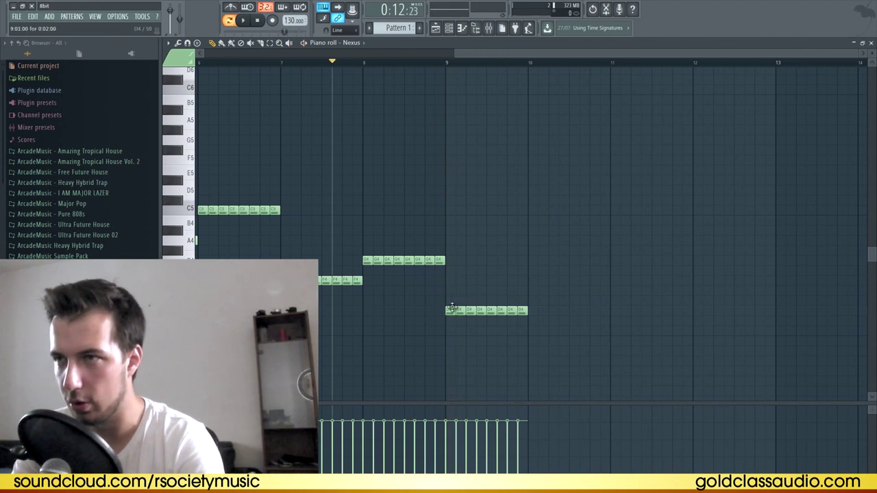
Add eight F4 notes across bar 10 of the bassline
{"action": "key", "text": "ctrl+b"}
{"action": "key", "text": "ctrl+b"}
{"action": "key", "text": "ctrl+b"}
{"action": "key", "text": "ctrl+b"}
{"action": "key", "text": "ctrl+b"}
{"action": "key", "text": "ctrl+b"}
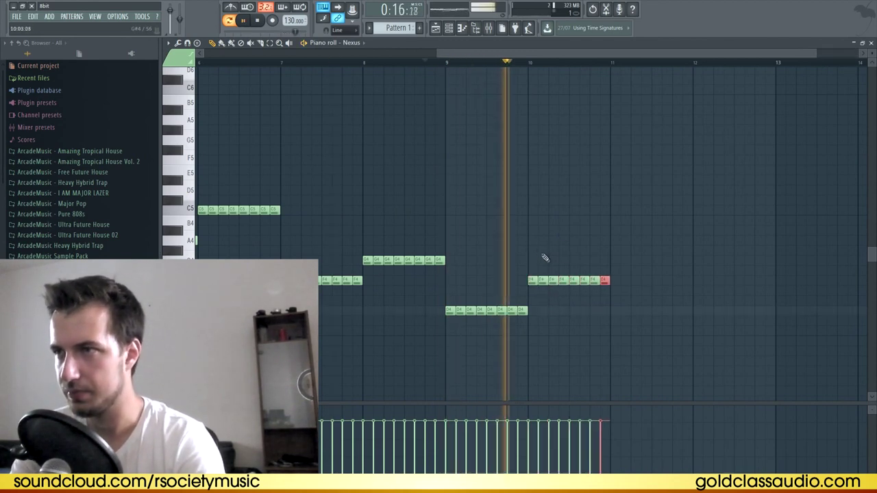
Add eight G4 notes across bar 11 of the bassline
{"action": "left_click", "coordinate": [614, 261]}
{"action": "key", "text": "ctrl+b"}
{"action": "key", "text": "ctrl+b"}
{"action": "key", "text": "ctrl+b"}
{"action": "key", "text": "ctrl+b"}
{"action": "key", "text": "ctrl+b"}
{"action": "key", "text": "ctrl+b"}
{"action": "key", "text": "ctrl+b"}
Add eight A4 notes across bar 12 of the bassline
{"action": "left_click", "coordinate": [695, 241]}
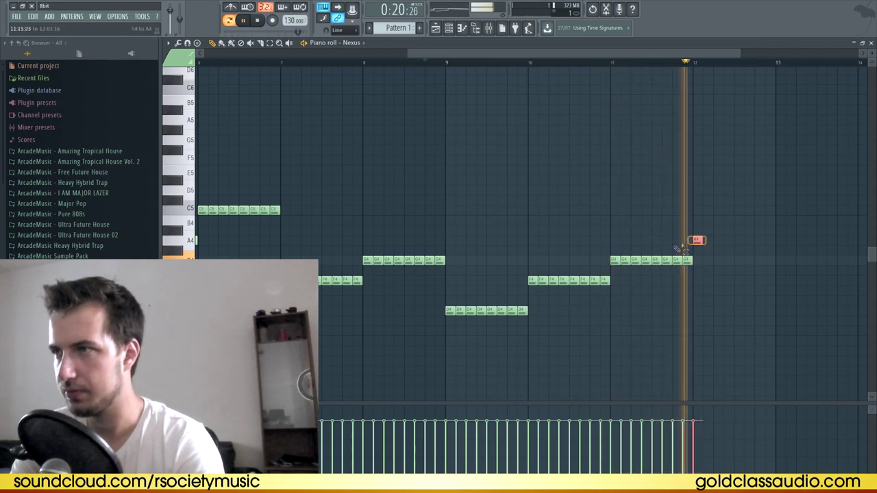
{"action": "key", "text": "ctrl+b"}
{"action": "key", "text": "ctrl+b"}
{"action": "key", "text": "ctrl+b"}
{"action": "key", "text": "ctrl+b"}
{"action": "key", "text": "ctrl+b"}
{"action": "key", "text": "ctrl+b"}
{"action": "key", "text": "ctrl+b"}
Duplicate the notes of bars 9 to 12 into bars 13 to 16 and play the transition
{"action": "left_click_drag", "start_coordinate": [812, 205], "coordinate": [531, 319]}
{"action": "left_click_drag", "start_coordinate": [531, 319], "coordinate": [441, 332]}
{"action": "key", "text": "ctrl+b"}
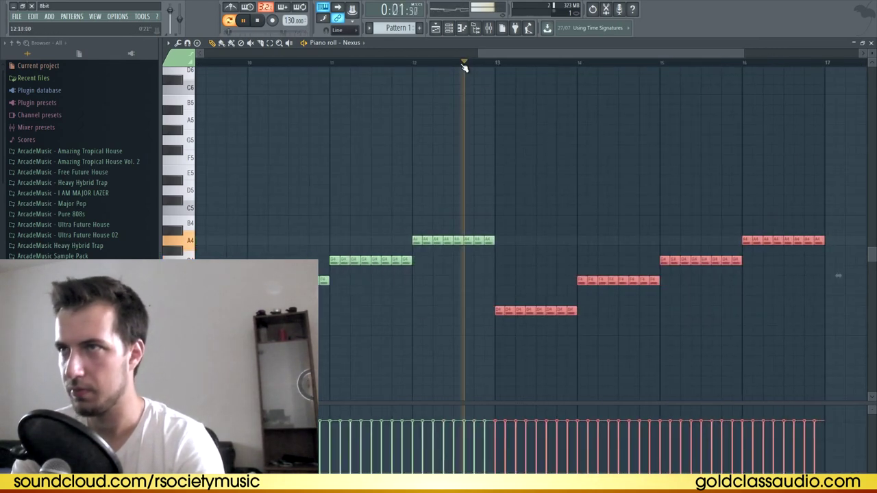
{"action": "left_click", "coordinate": [459, 61]}
{"action": "scroll", "coordinate": [444, 63], "scroll_direction": "down", "scroll_amount": 3}
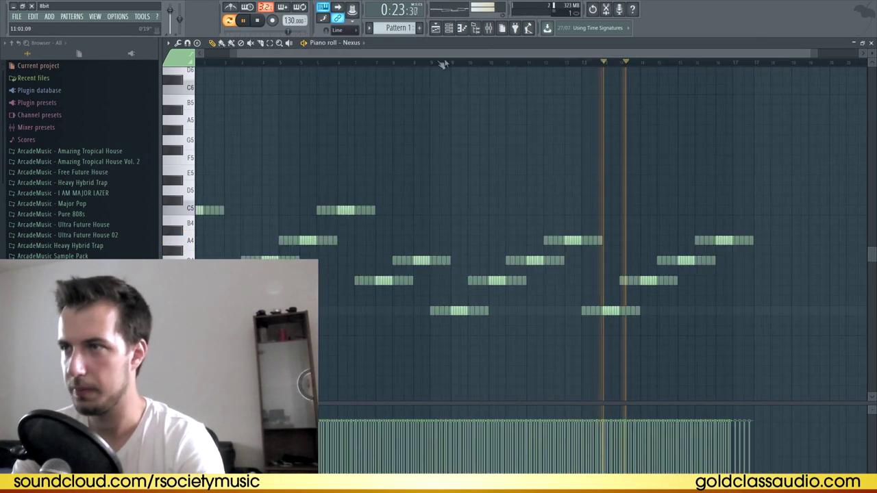
Raise the eight A4 notes in bar 16 to C5 and listen to the ending
{"action": "left_click", "coordinate": [736, 210]}
{"action": "left_click", "coordinate": [719, 63]}
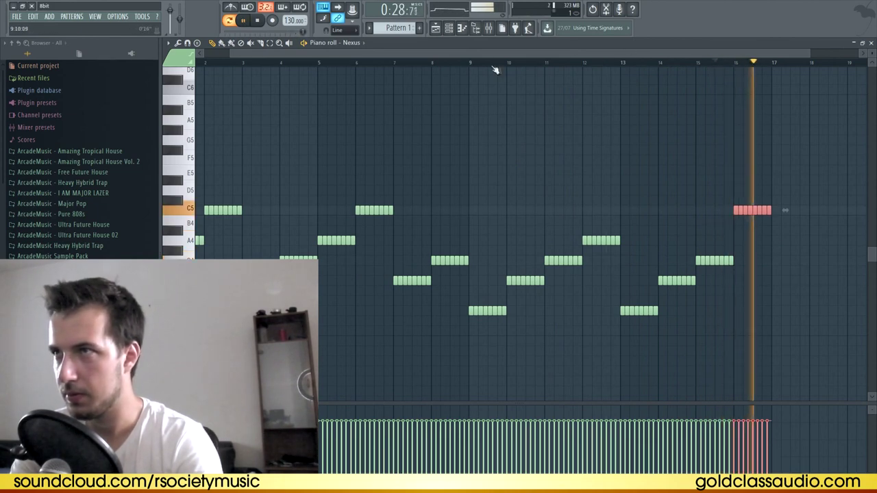
{"action": "scroll", "coordinate": [504, 62], "scroll_direction": "down", "scroll_amount": 1}
{"action": "key", "text": "space"}
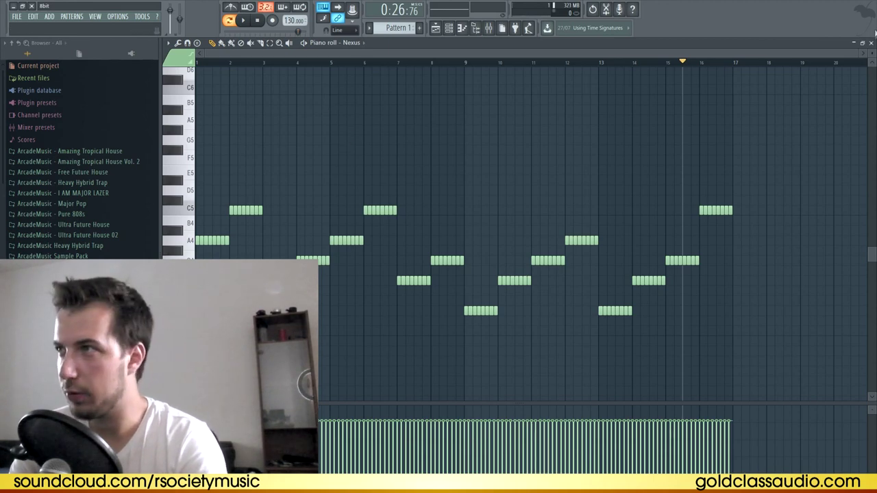
Place Pattern 1 on playlist track 3 and load the SY China Calls 1 preset in a cloned Nexus channel
{"action": "left_click", "coordinate": [871, 44]}
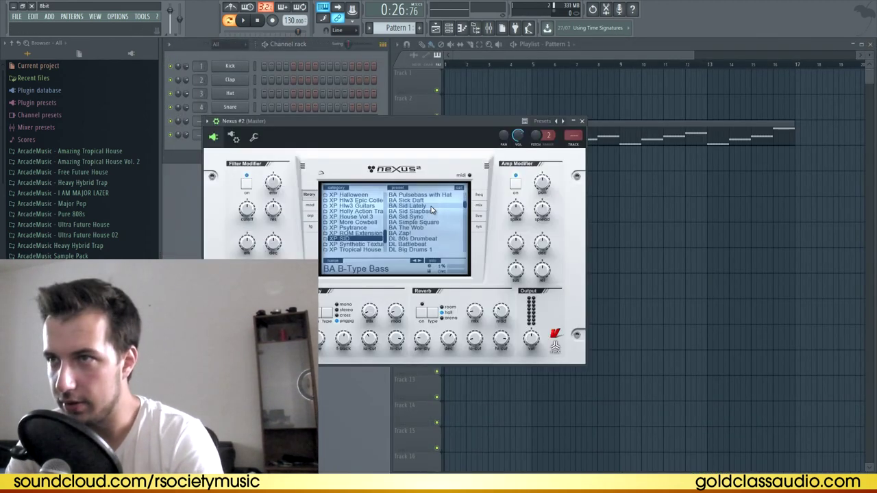
{"action": "scroll", "coordinate": [427, 211], "scroll_direction": "down", "scroll_amount": 10}
{"action": "scroll", "coordinate": [427, 215], "scroll_direction": "down", "scroll_amount": 12}
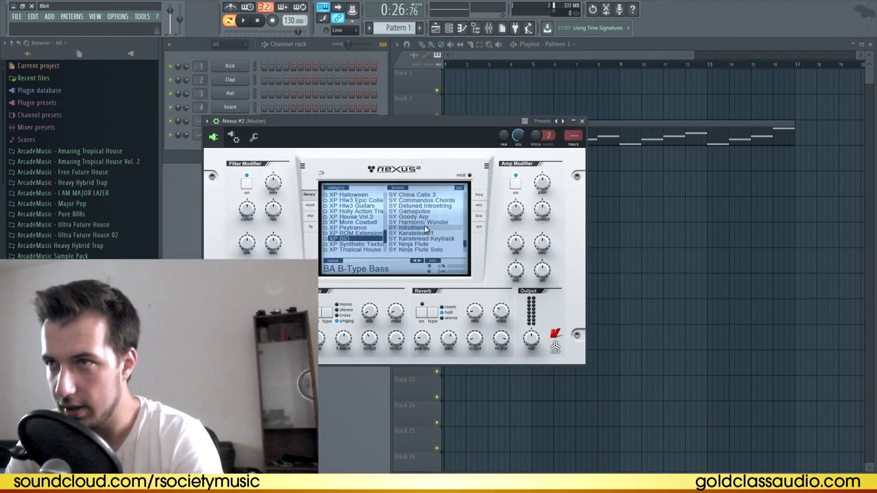
{"action": "scroll", "coordinate": [431, 240], "scroll_direction": "down", "scroll_amount": 3}
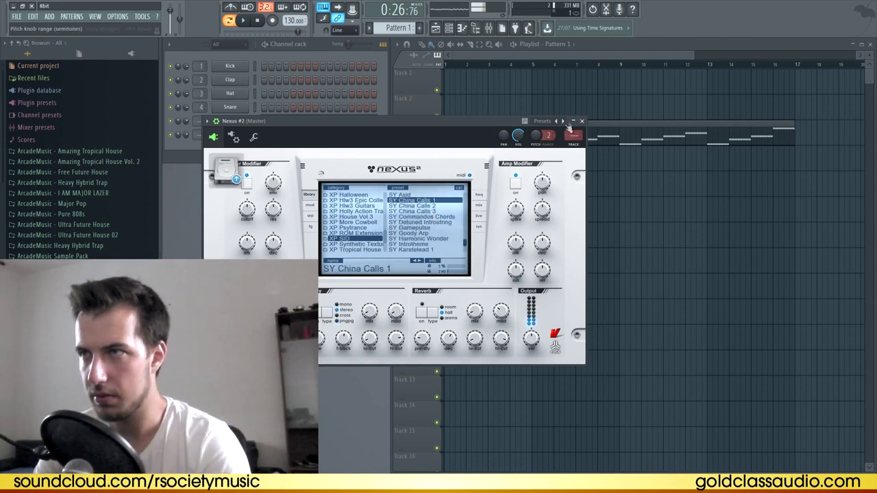
{"action": "left_click", "coordinate": [582, 121]}
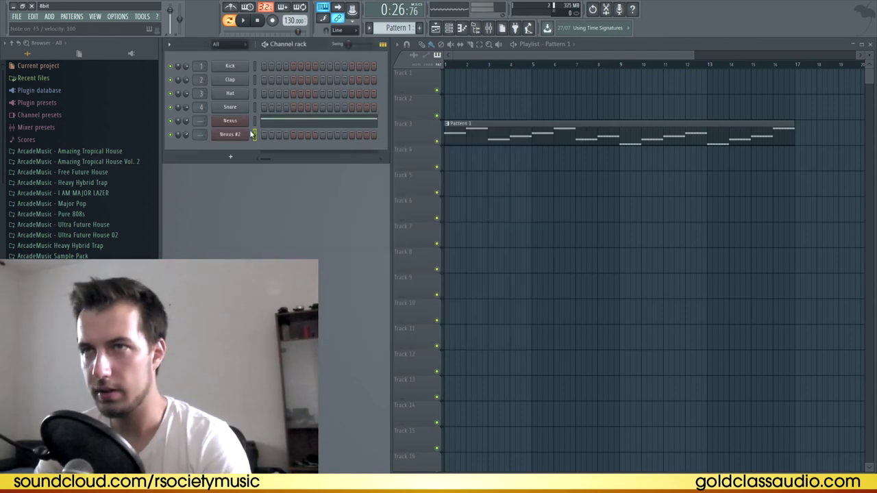
Copy the bassline into the second Nexus an octave higher and keep only the third, fourth and seventh A5 notes in bar 1
{"action": "left_click", "coordinate": [258, 122]}
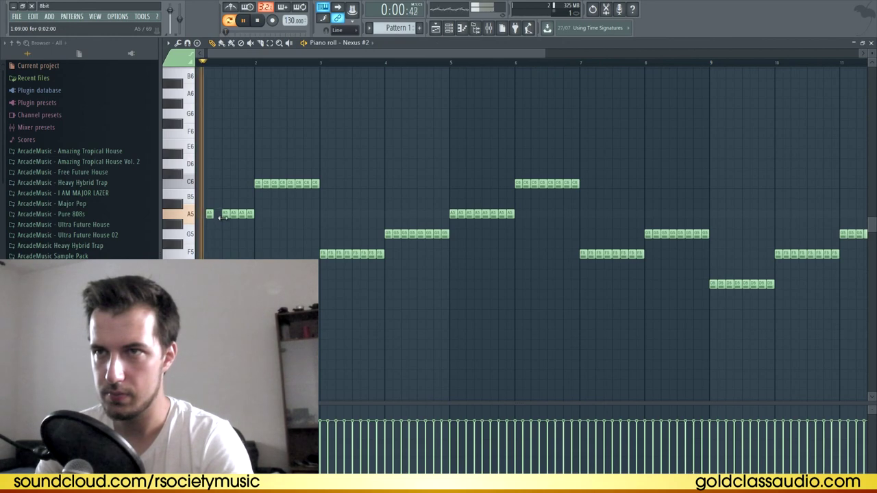
{"action": "left_click_drag", "start_coordinate": [226, 215], "coordinate": [217, 215]}
{"action": "key", "text": "space"}
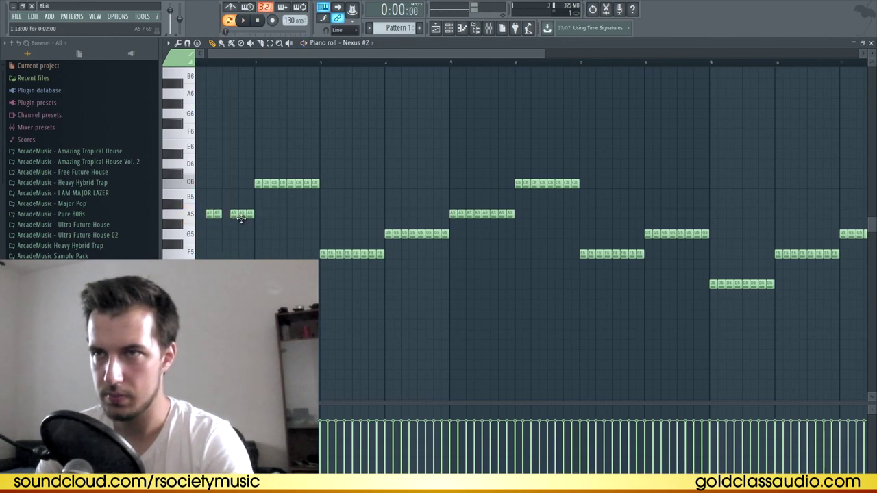
{"action": "right_click", "coordinate": [251, 216]}
Replace the C6 notes in bar 2 with the same three-note rhythm, continue it through the remaining bars and play the result
{"action": "scroll", "coordinate": [261, 64], "scroll_direction": "down", "scroll_amount": 2}
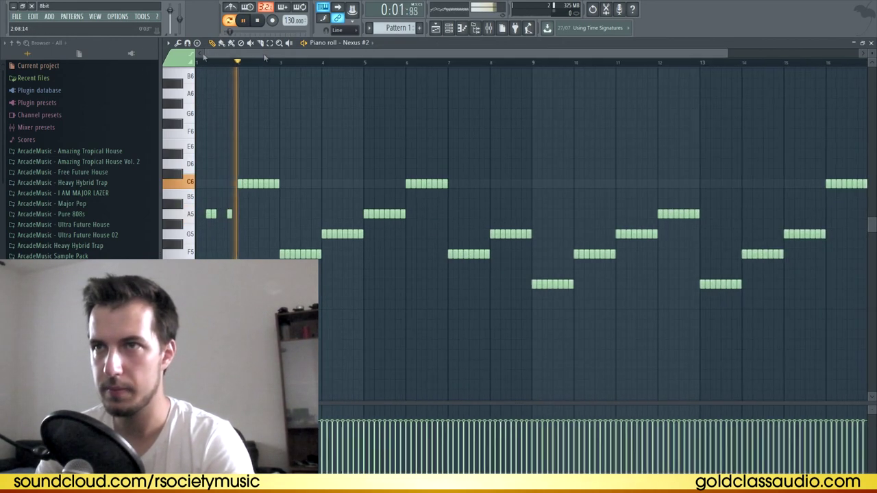
{"action": "key", "text": "space"}
{"action": "key", "text": "space"}
{"action": "key", "text": "space"}
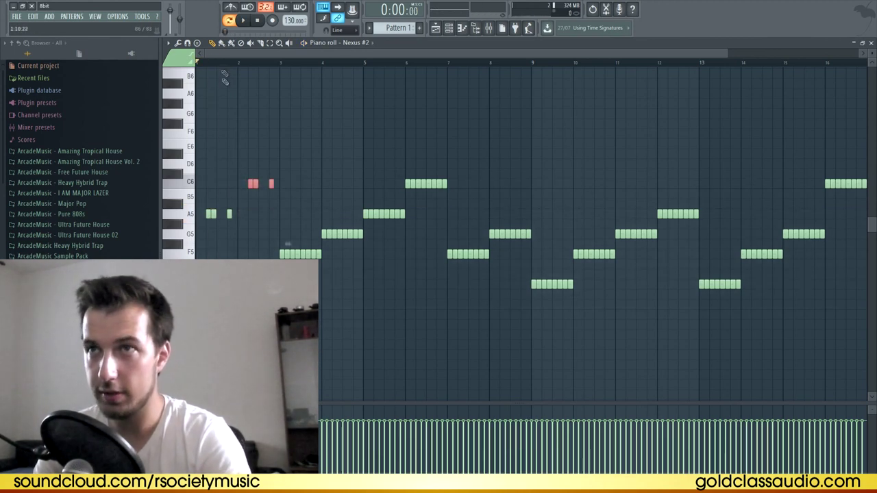
{"action": "key", "text": "space"}
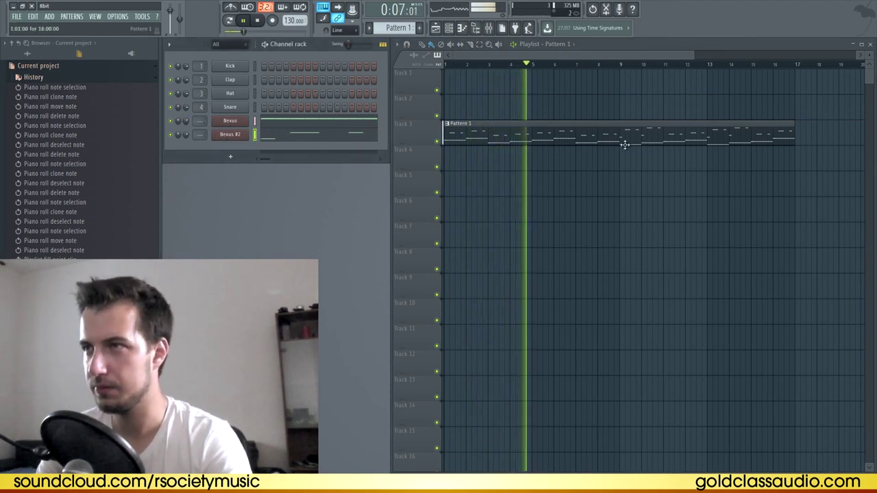
Stop playback and clone the second Nexus channel to create a third instrument
{"action": "key", "text": "space"}
{"action": "right_click", "coordinate": [248, 132]}
{"action": "left_click", "coordinate": [284, 204]}
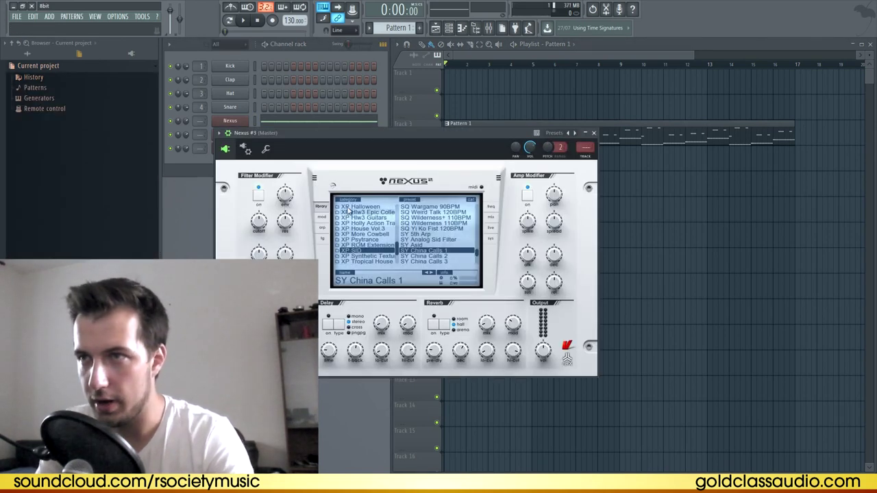
Audition the XP SID drum presets in the third Nexus, including DR Sid GM Kits 1, DL 80s Drumbeat and DL Da Beat
{"action": "scroll", "coordinate": [429, 251], "scroll_direction": "up", "scroll_amount": 15}
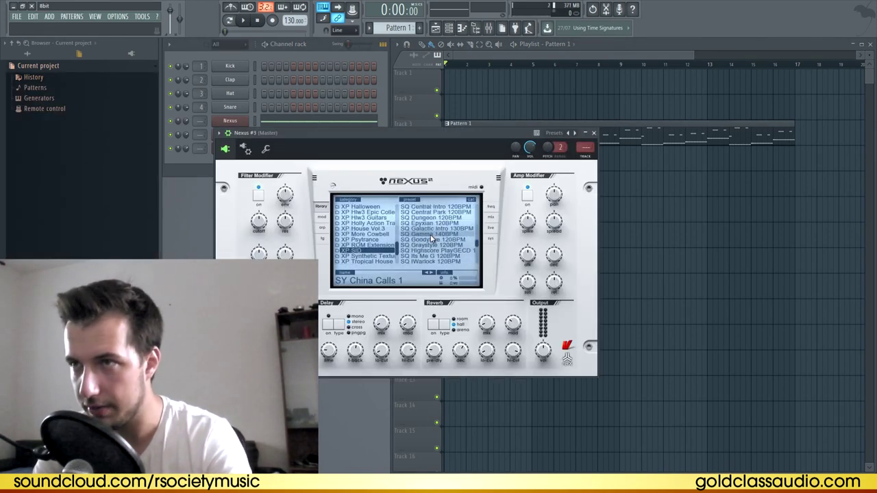
{"action": "scroll", "coordinate": [432, 238], "scroll_direction": "up", "scroll_amount": 3}
{"action": "scroll", "coordinate": [432, 239], "scroll_direction": "up", "scroll_amount": 3}
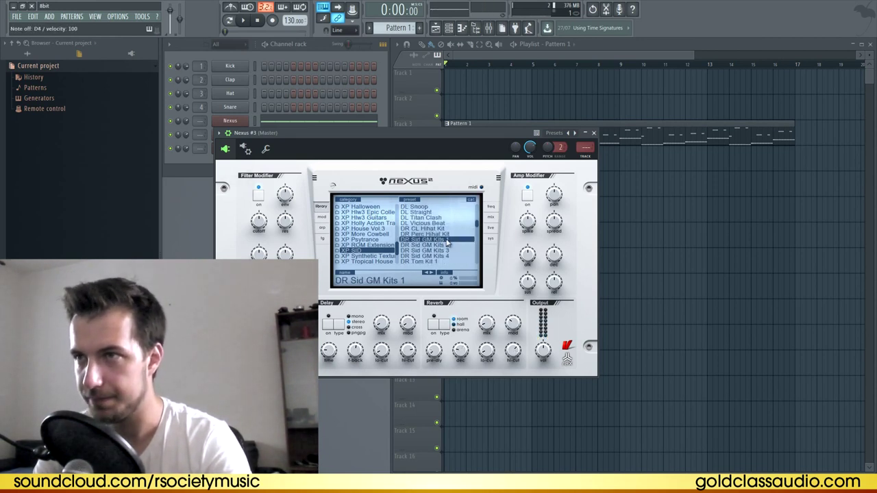
{"action": "scroll", "coordinate": [447, 241], "scroll_direction": "up", "scroll_amount": 3}
{"action": "left_click", "coordinate": [446, 214]}
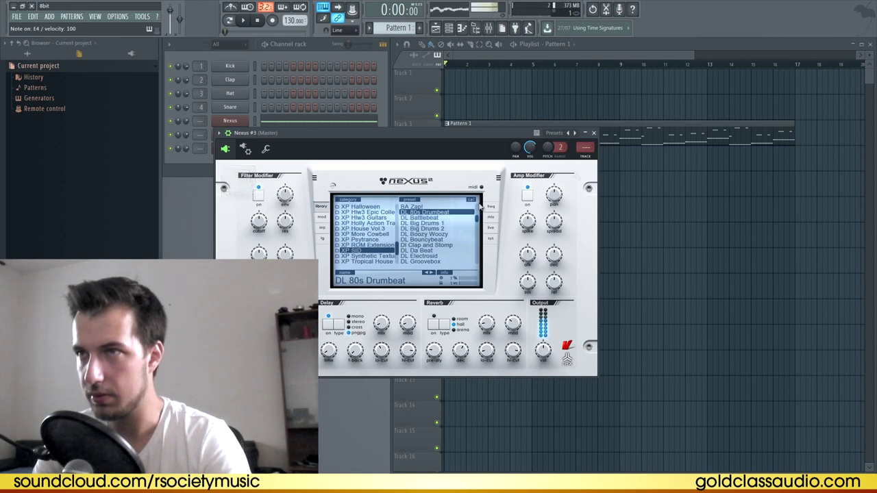
{"action": "left_click", "coordinate": [433, 239]}
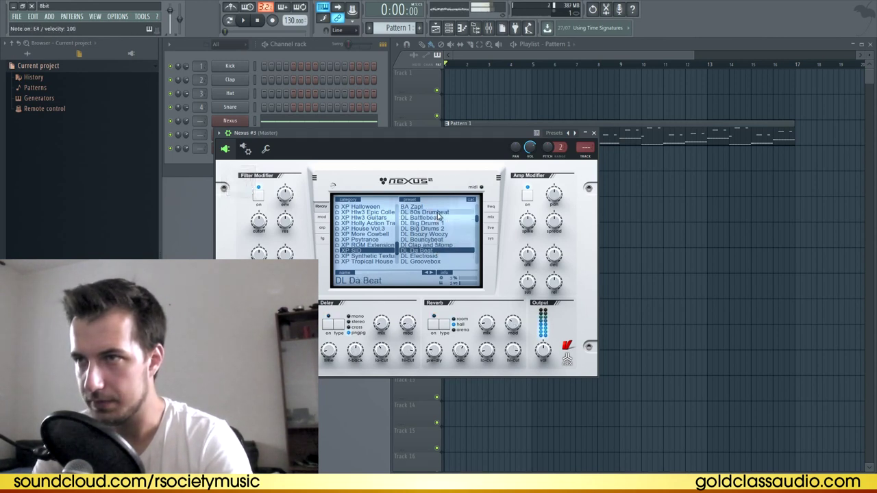
Create Pattern 2 and draw one long C5 note in it for the third Nexus channel
{"action": "left_click", "coordinate": [420, 28]}
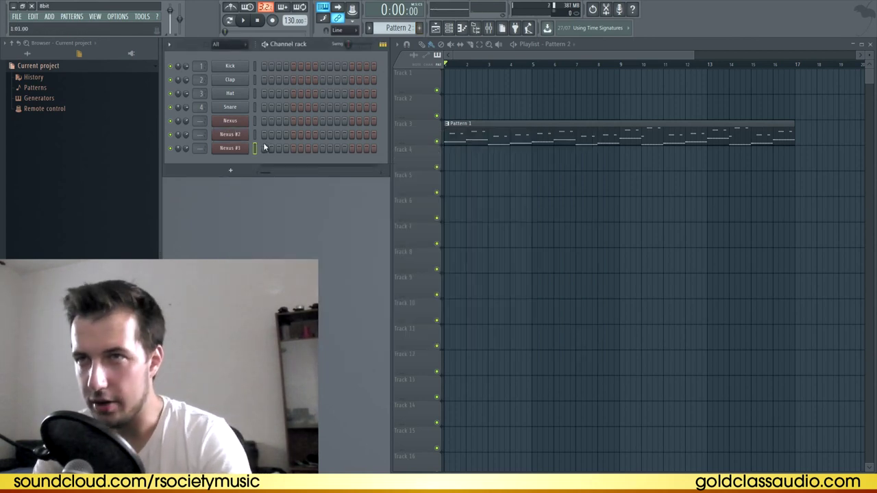
{"action": "right_click", "coordinate": [229, 148]}
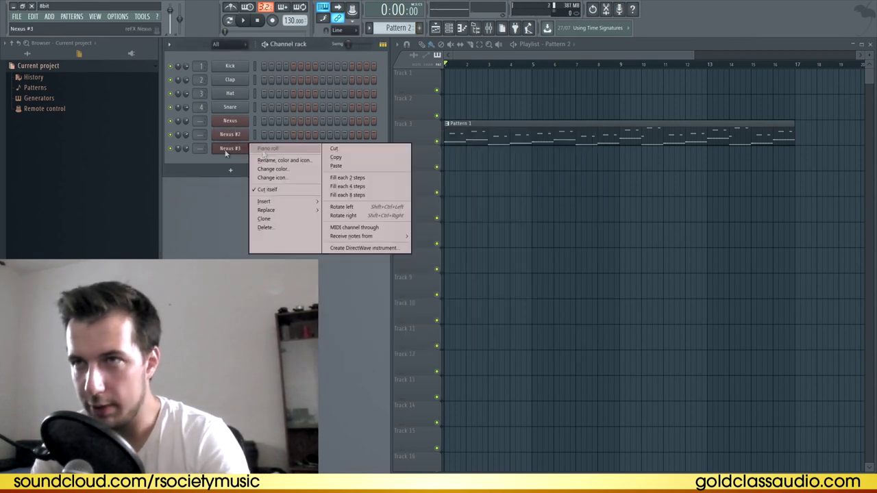
{"action": "left_click", "coordinate": [268, 148]}
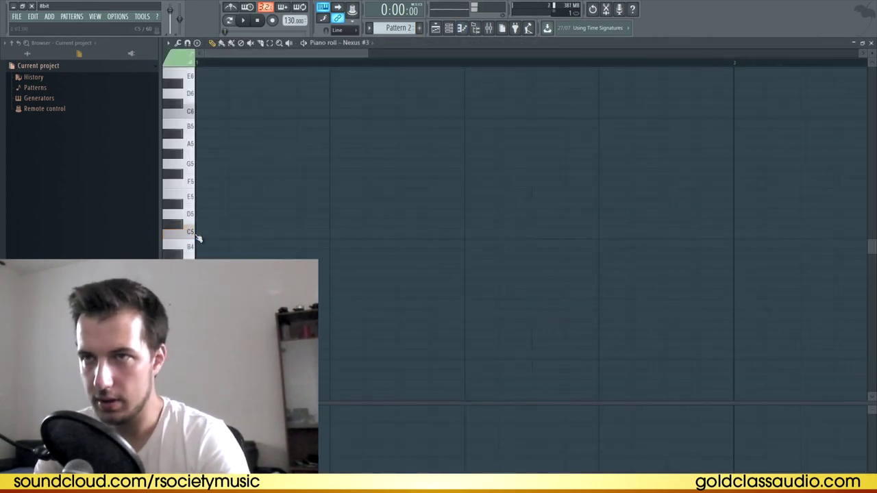
{"action": "scroll", "coordinate": [269, 66], "scroll_direction": "down", "scroll_amount": 3}
{"action": "left_click_drag", "start_coordinate": [220, 233], "coordinate": [647, 234]}
Place Pattern 2 on playlist track 4 and repeat it end to end through bar 16
{"action": "left_click", "coordinate": [871, 43]}
{"action": "left_click_drag", "start_coordinate": [541, 154], "coordinate": [473, 156]}
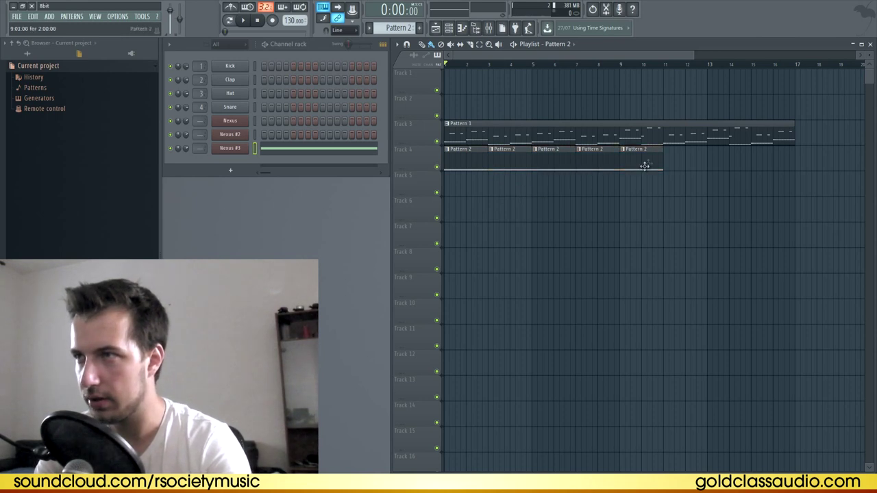
{"action": "key", "text": "space"}
{"action": "mouse_move", "coordinate": [633, 147]}
{"action": "left_mouse_down"}
{"action": "mouse_move", "coordinate": [626, 172]}
{"action": "mouse_move", "coordinate": [605, 174]}
{"action": "left_mouse_up"}
{"action": "key", "text": "ctrl+b"}
{"action": "key", "text": "ctrl+b"}
{"action": "key", "text": "ctrl+b"}
{"action": "key", "text": "ctrl+b"}
Load the DL 80s Drumbeat preset in the third Nexus and play the arrangement from the start
{"action": "right_click", "coordinate": [611, 201]}
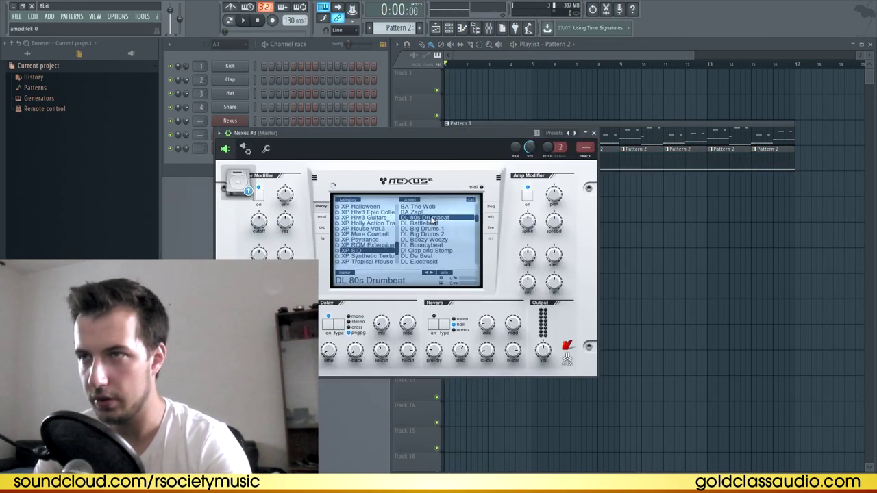
{"action": "left_click", "coordinate": [593, 133]}
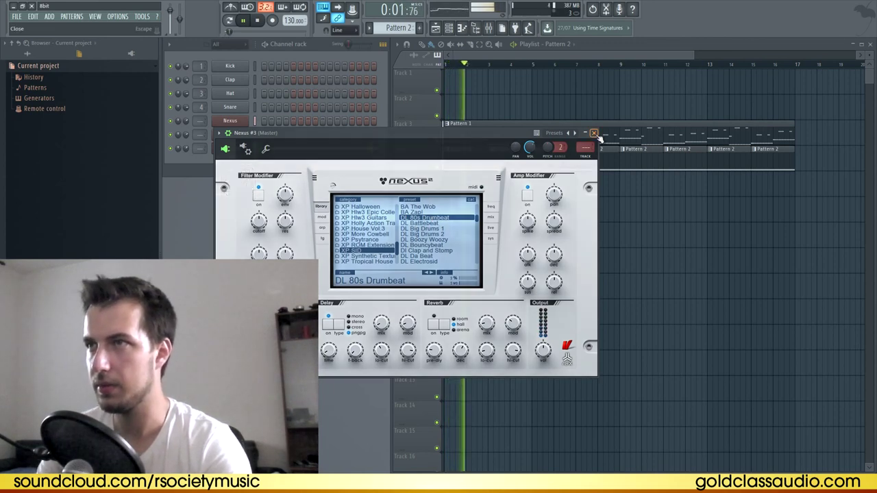
{"action": "left_click", "coordinate": [576, 256]}
{"action": "right_click", "coordinate": [604, 255]}
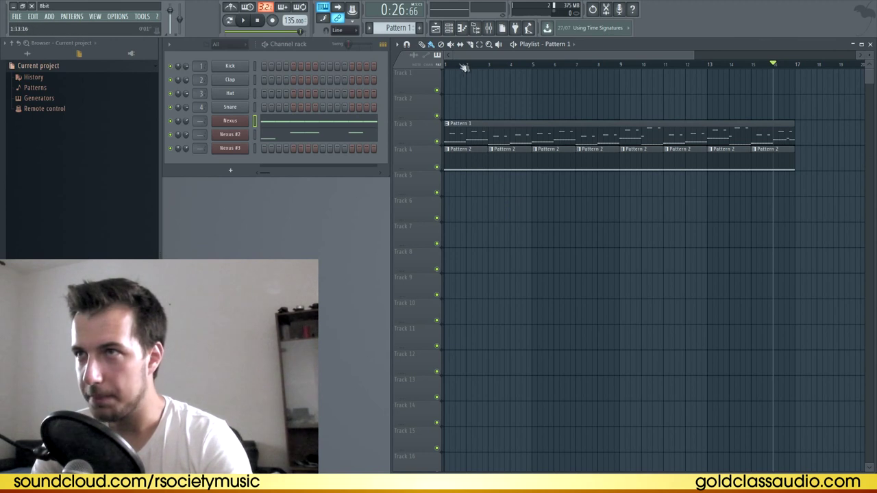
Clone the third Nexus to create a fourth and copy Pattern 1's bassline into it in a new Pattern 3
{"action": "left_click", "coordinate": [462, 152]}
{"action": "left_click", "coordinate": [467, 129]}
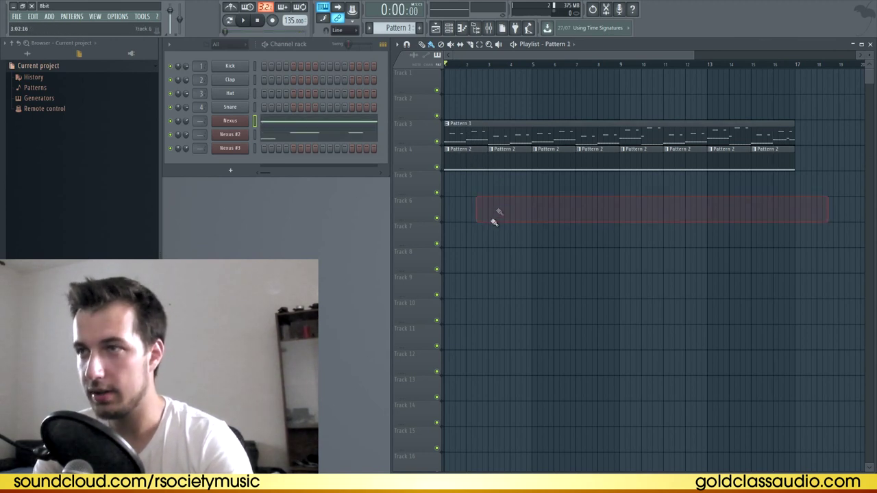
{"action": "right_click", "coordinate": [245, 147]}
{"action": "left_click", "coordinate": [274, 219]}
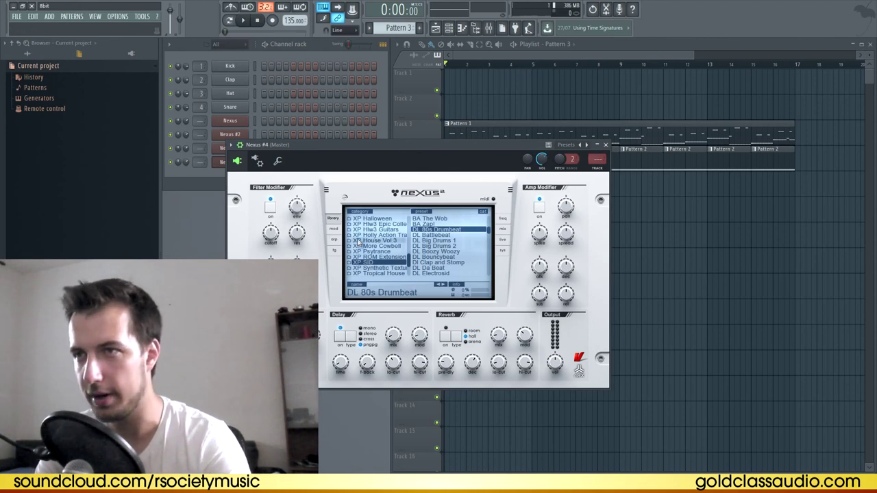
{"action": "scroll", "coordinate": [450, 254], "scroll_direction": "down", "scroll_amount": 5}
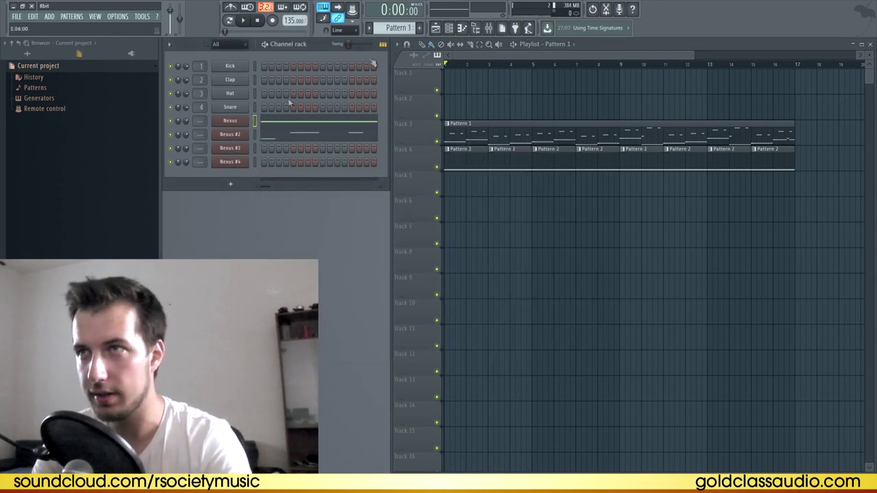
{"action": "left_click", "coordinate": [419, 28]}
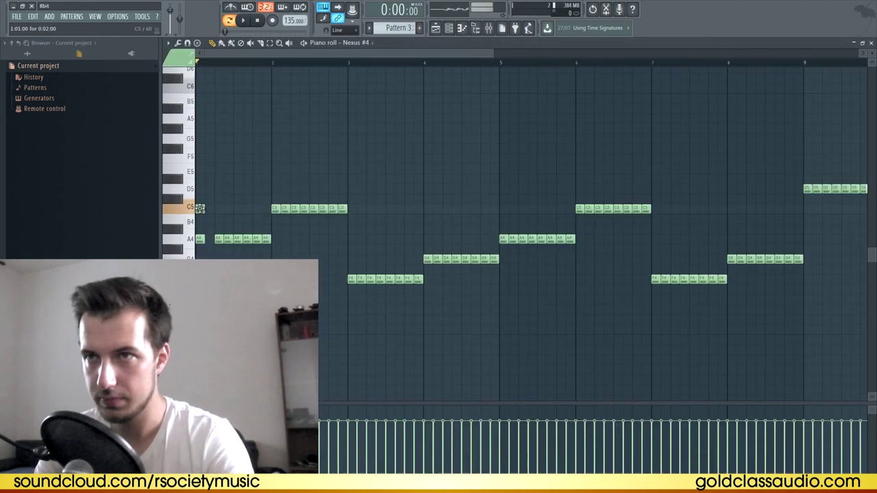
Rearrange the fourth Nexus's bar 1 notes into the arpeggio A4, C5, E5, A5, C6, A5, E5, C5
{"action": "left_click", "coordinate": [208, 208]}
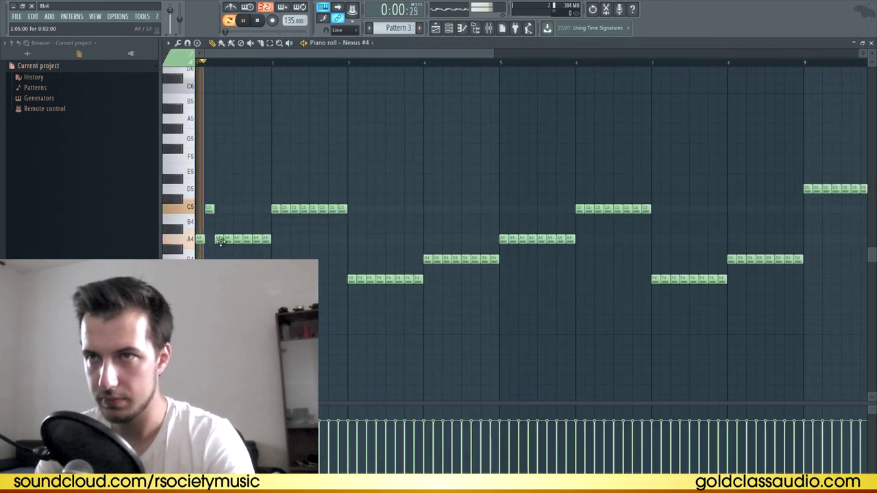
{"action": "left_click", "coordinate": [217, 179]}
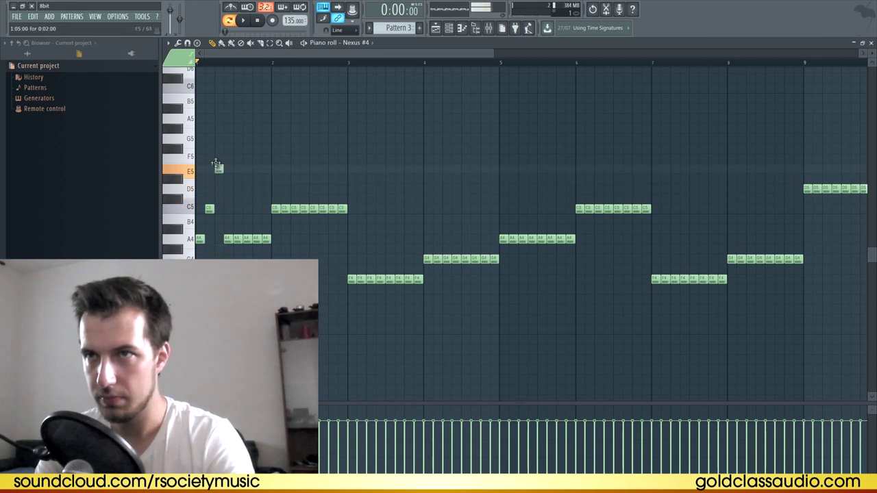
{"action": "left_click_drag", "start_coordinate": [226, 125], "coordinate": [234, 89]}
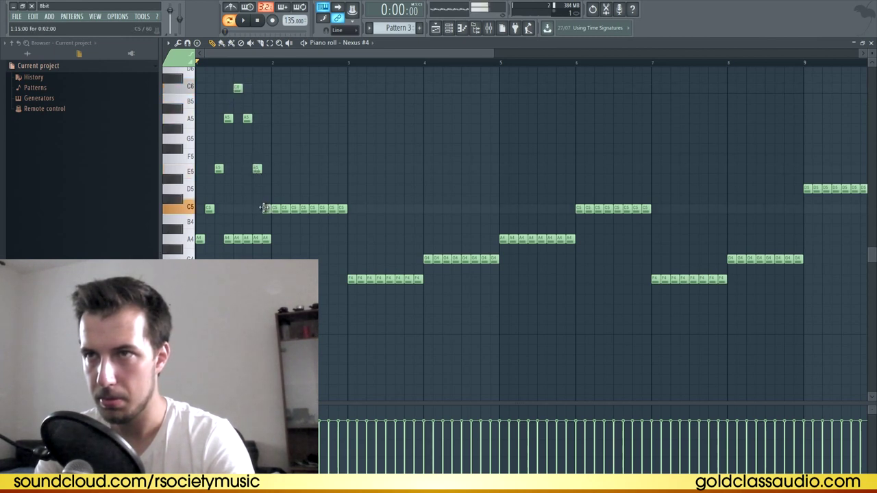
Compress the eight-note arpeggio to half its length, play it and repeat it to fill bar 1
{"action": "left_click_drag", "start_coordinate": [273, 78], "coordinate": [198, 242]}
{"action": "key", "text": "space"}
{"action": "left_click_drag", "start_coordinate": [286, 164], "coordinate": [242, 163]}
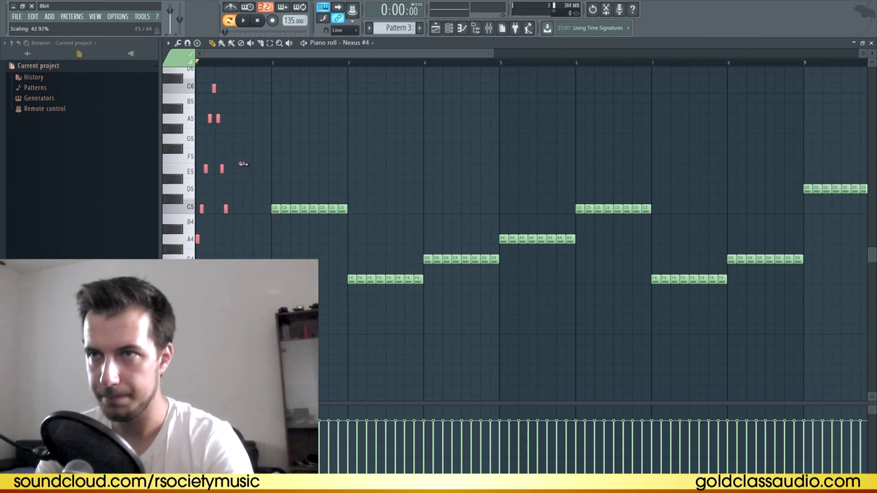
{"action": "scroll", "coordinate": [244, 64], "scroll_direction": "up", "scroll_amount": 5}
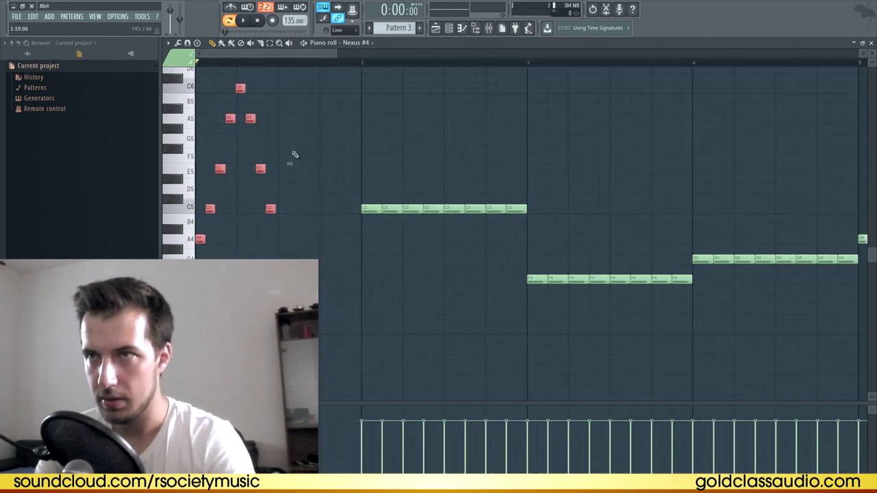
{"action": "key", "text": "space"}
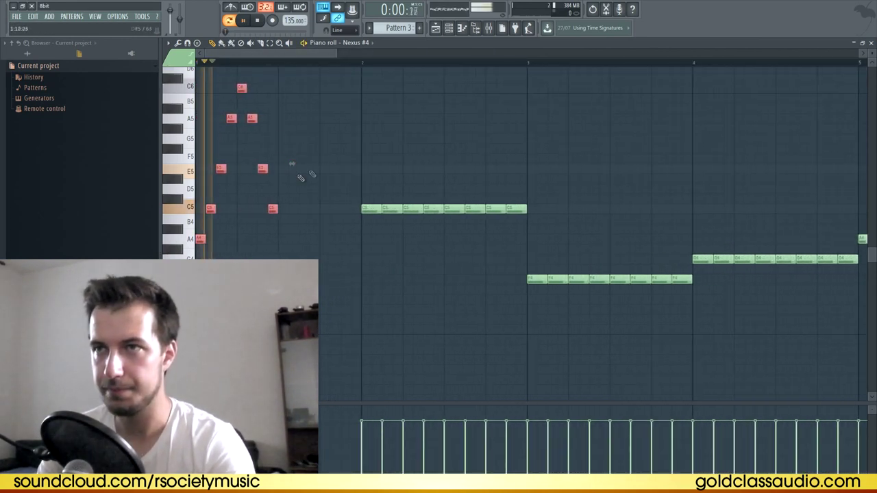
{"action": "key", "text": "space"}
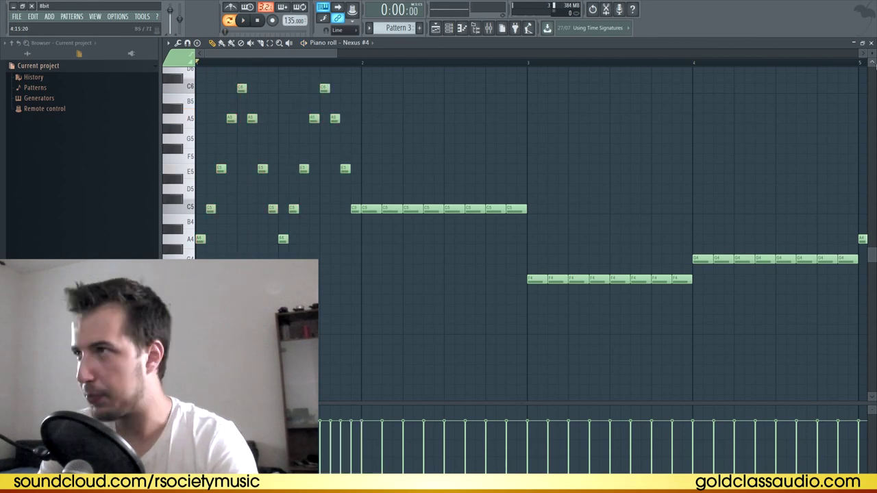
Audition XP SID synth presets in the fourth Nexus during playback, load SY Tiny Triangle and return to its piano roll
{"action": "left_click", "coordinate": [871, 44]}
{"action": "left_click", "coordinate": [243, 162]}
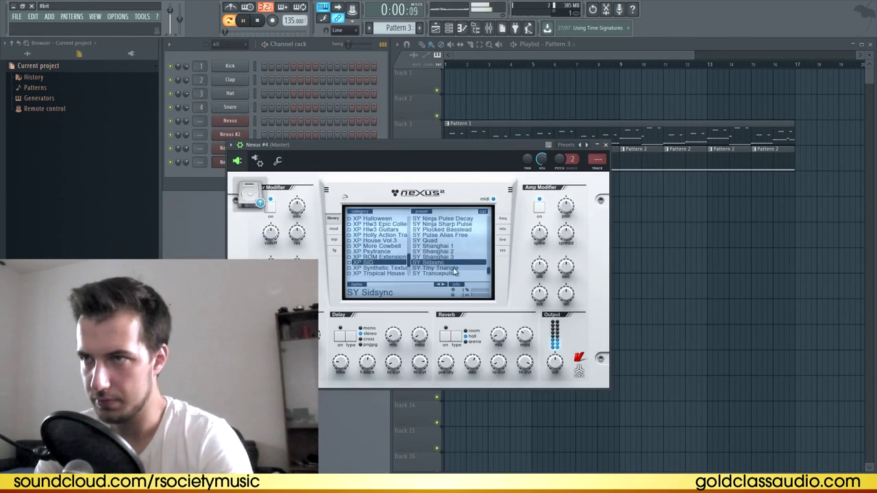
{"action": "left_click", "coordinate": [446, 268]}
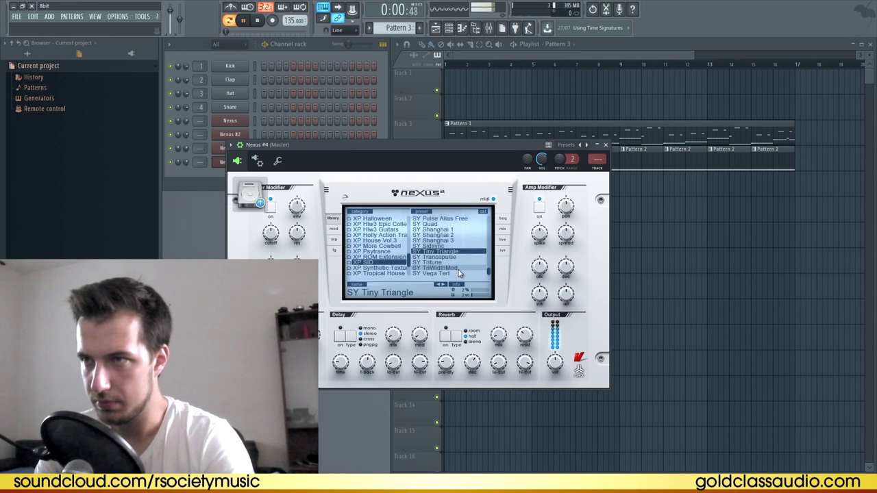
{"action": "left_click", "coordinate": [317, 44]}
{"action": "left_click", "coordinate": [281, 164]}
{"action": "key", "text": "space"}
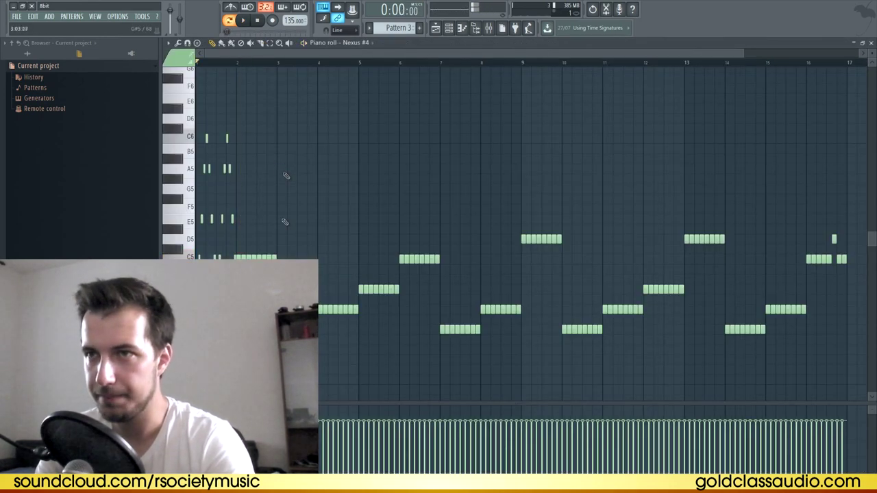
Replace the repeated C5 notes in bar 2 with a copy of the bar 1 arpeggio starting on C5, and play it
{"action": "scroll", "coordinate": [285, 174], "scroll_direction": "up", "scroll_amount": 1}
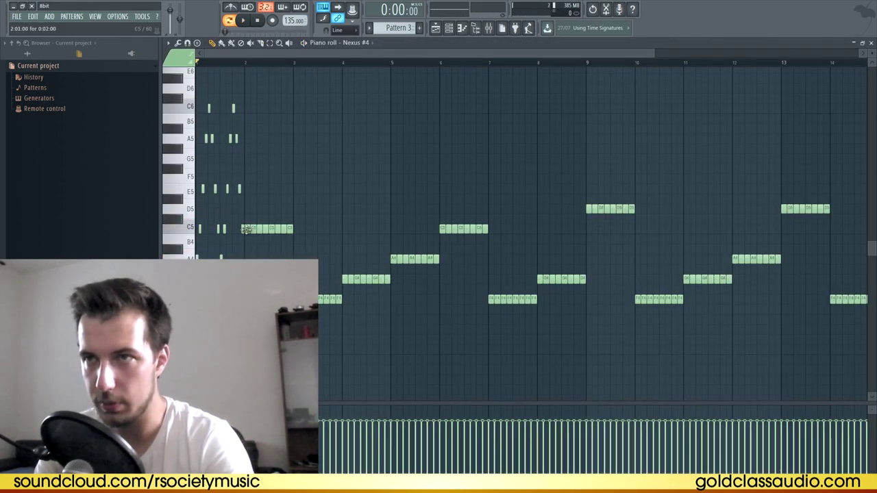
{"action": "left_click_drag", "start_coordinate": [279, 83], "coordinate": [247, 229]}
{"action": "key", "text": "space"}
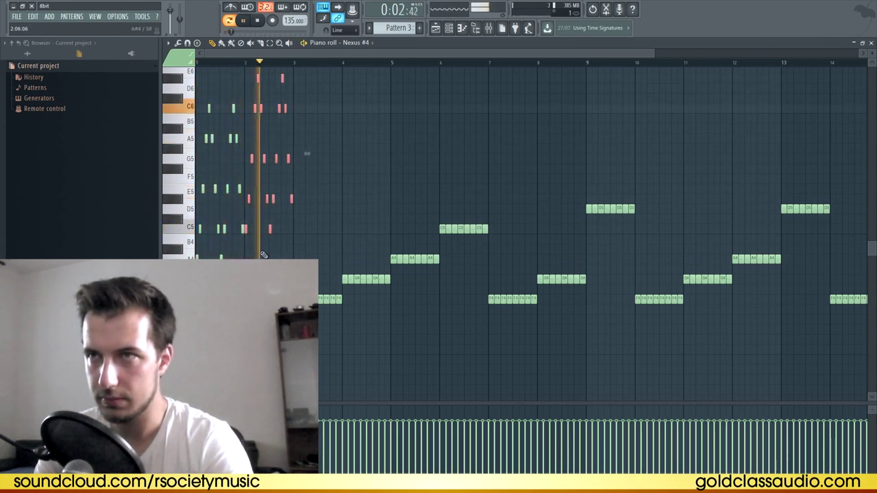
{"action": "key", "text": "space"}
Raise the D#5 and D#6 notes in bar 2 to E5 and E6 and play the corrected arpeggio
{"action": "scroll", "coordinate": [264, 247], "scroll_direction": "up", "scroll_amount": 2}
{"action": "left_click", "coordinate": [253, 95], "text": "ctrl"}
{"action": "scroll", "coordinate": [249, 246], "scroll_direction": "up", "scroll_amount": 1}
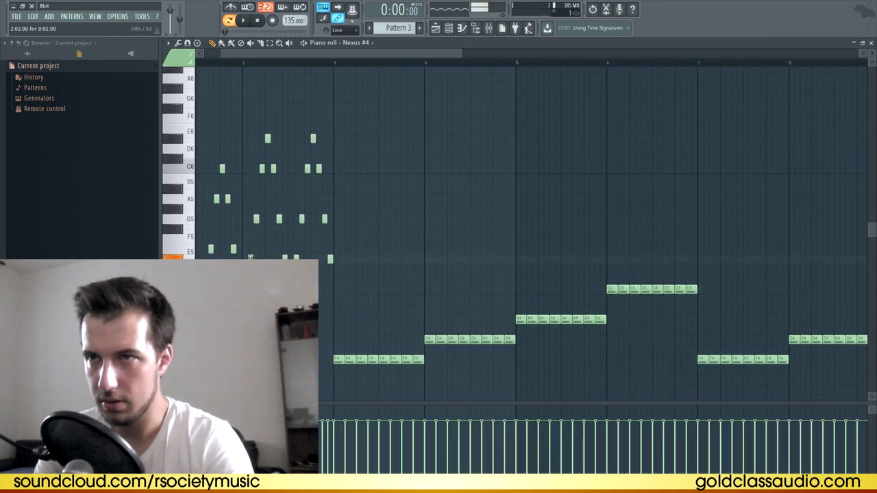
{"action": "left_click_drag", "start_coordinate": [355, 261], "coordinate": [248, 258]}
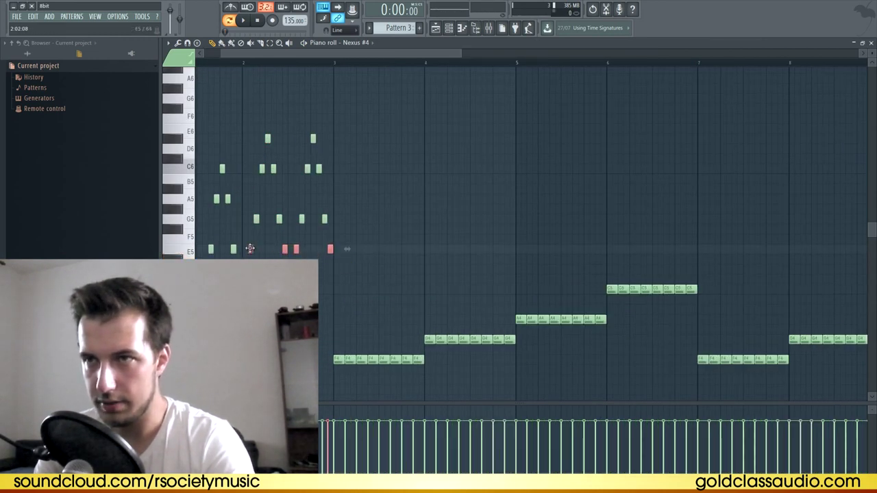
{"action": "left_click_drag", "start_coordinate": [348, 104], "coordinate": [260, 147]}
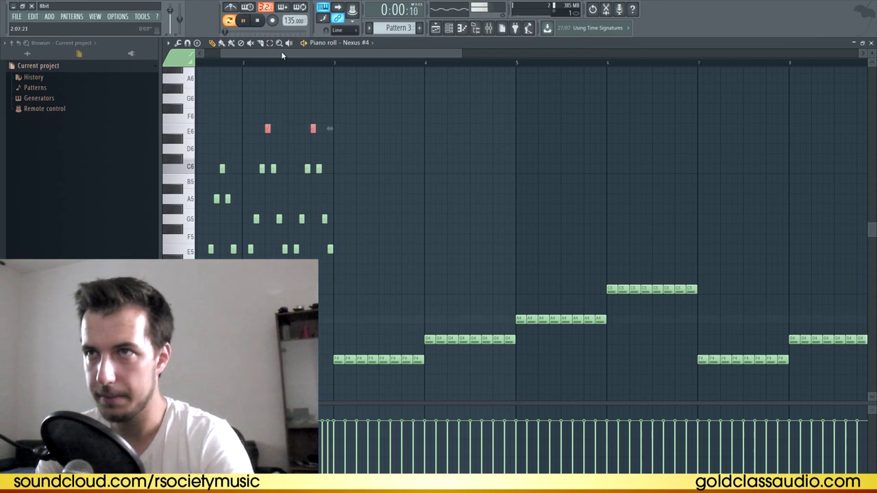
{"action": "left_click_drag", "start_coordinate": [282, 56], "coordinate": [154, 70]}
{"action": "left_click", "coordinate": [304, 98], "text": "ctrl"}
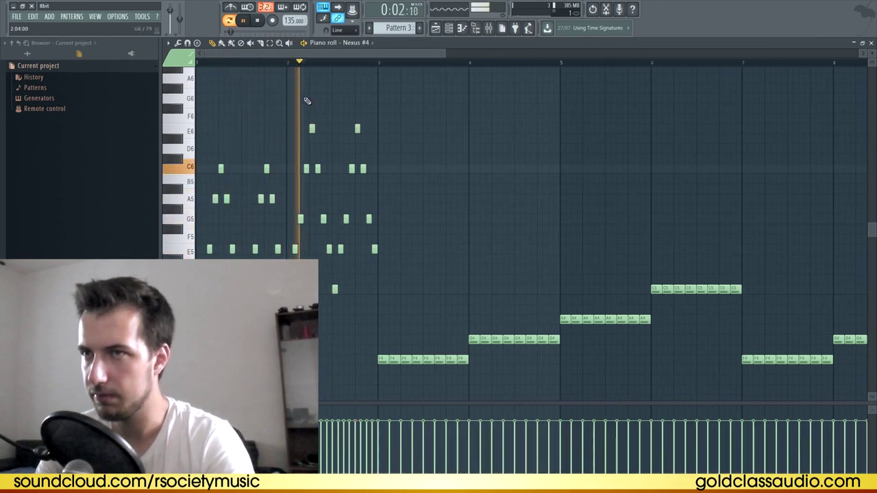
{"action": "key", "text": "space"}
Replace the repeated notes in bars 3 and 4 with arpeggio copies starting on F4 and G4, and play the result
{"action": "left_click_drag", "start_coordinate": [466, 359], "coordinate": [362, 363]}
{"action": "left_click_drag", "start_coordinate": [399, 304], "coordinate": [291, 104]}
{"action": "left_click_drag", "start_coordinate": [287, 291], "coordinate": [379, 361]}
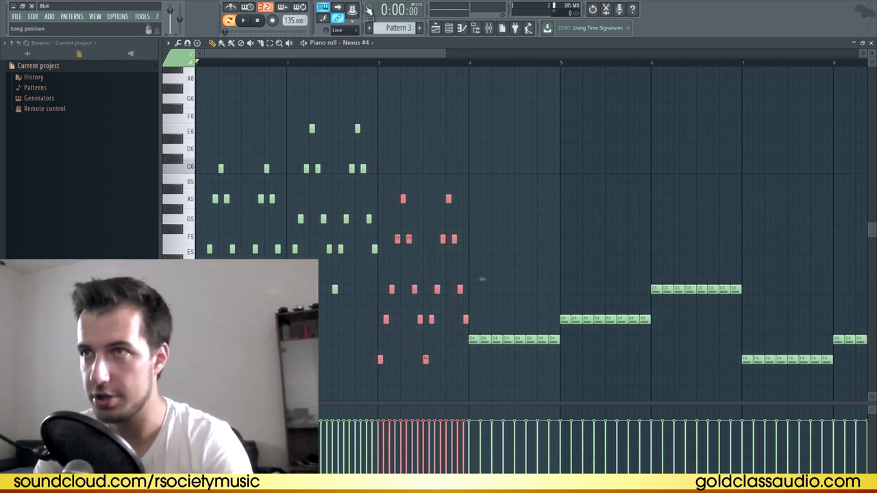
{"action": "key", "text": "space"}
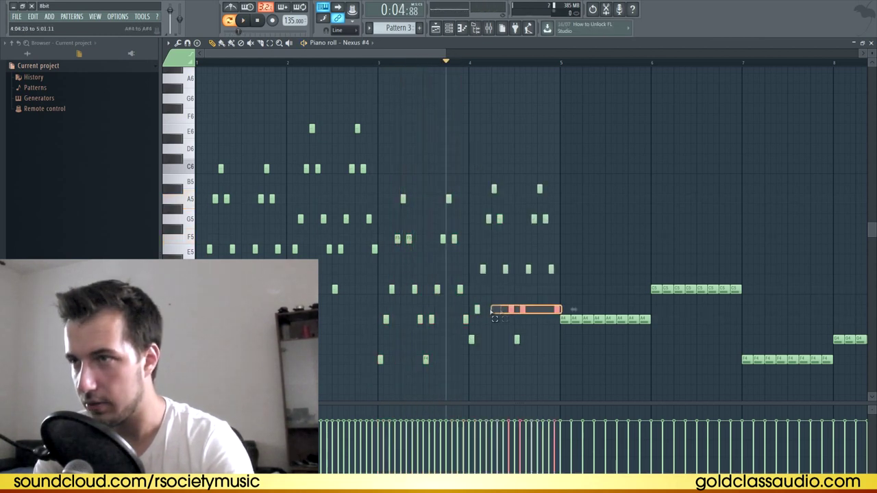
Raise the A#4 and A#5 notes in bar 4 to B4 and B5 and play from bar 4
{"action": "left_click_drag", "start_coordinate": [472, 176], "coordinate": [564, 200]}
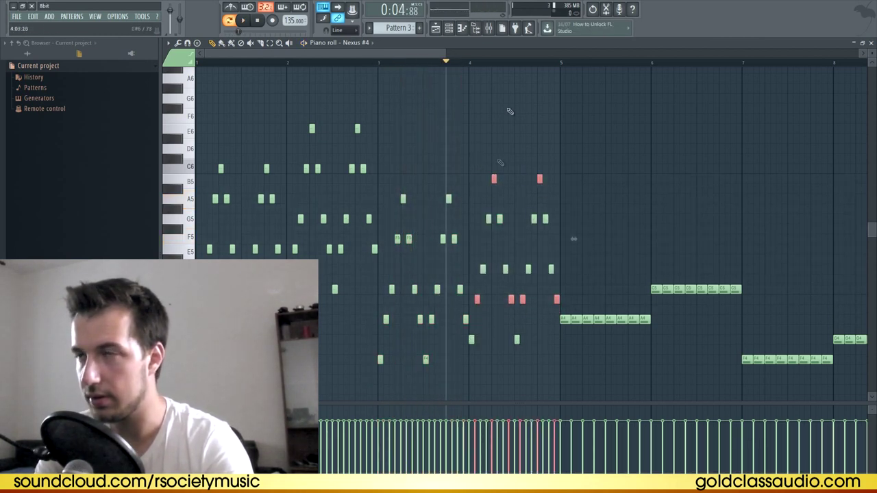
{"action": "left_click", "coordinate": [470, 63]}
{"action": "key", "text": "space"}
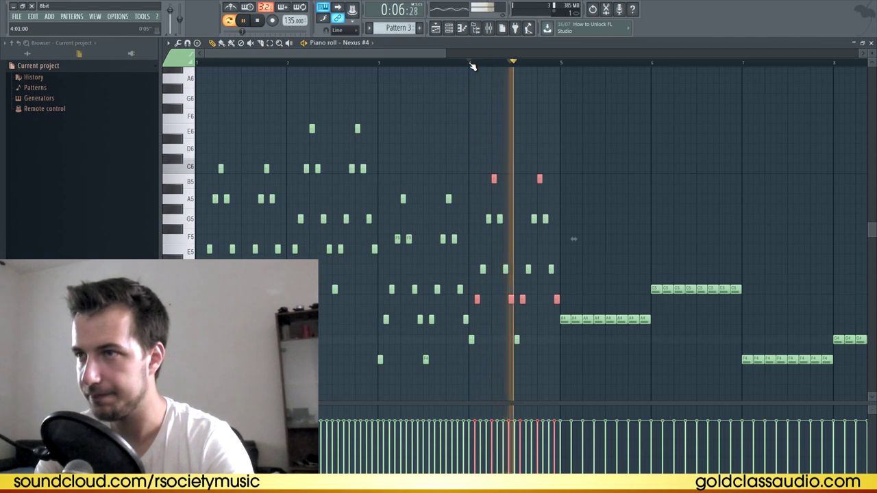
Replace the remaining repeated notes from bar 5 through bar 16 with arpeggio copies following the chords, and play the result
{"action": "left_click_drag", "start_coordinate": [446, 53], "coordinate": [565, 68]}
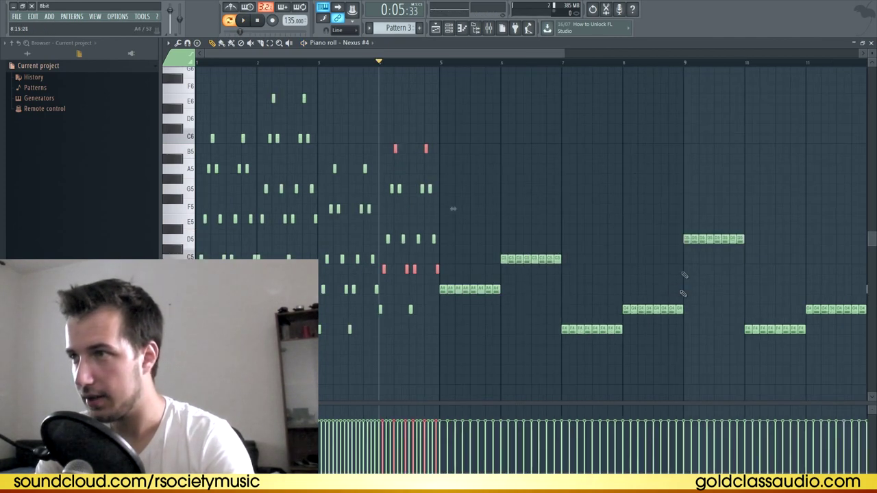
{"action": "left_click_drag", "start_coordinate": [683, 247], "coordinate": [444, 356]}
{"action": "key", "text": "Delete"}
{"action": "key", "text": "ctrl+v"}
{"action": "left_click_drag", "start_coordinate": [467, 54], "coordinate": [610, 64]}
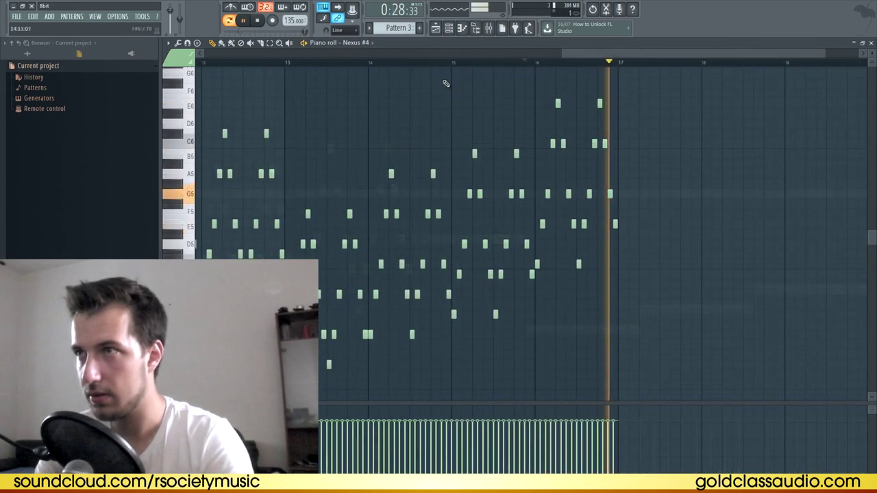
{"action": "key", "text": "space"}
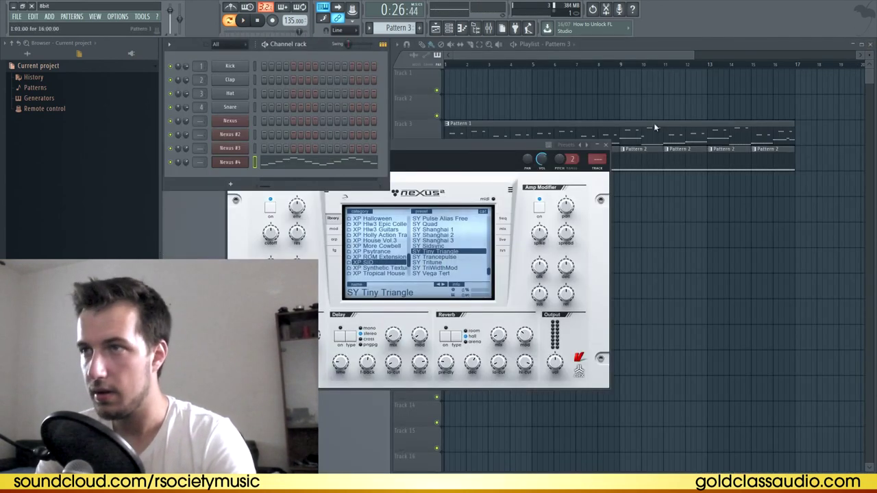
Place Pattern 3 on playlist track 5 from bar 1, remove the stray clip on track 1, and play the arrangement
{"action": "left_click", "coordinate": [675, 228]}
{"action": "left_click_drag", "start_coordinate": [676, 229], "coordinate": [410, 186]}
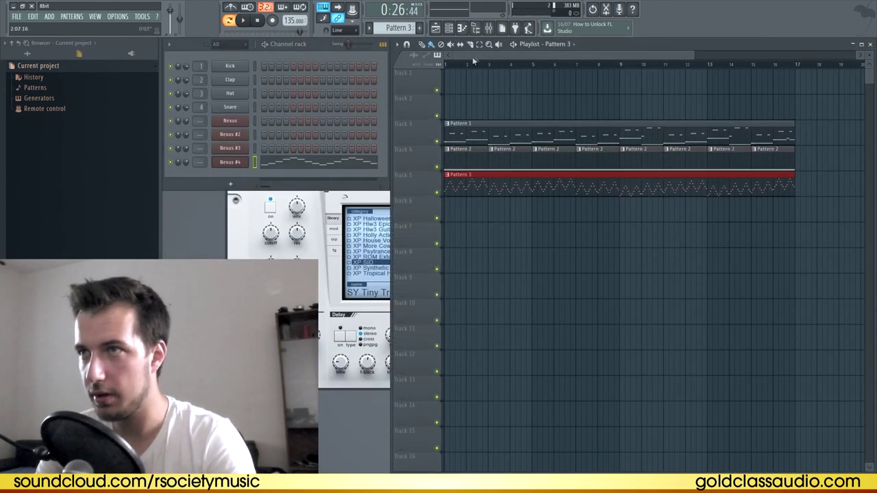
{"action": "key", "text": "space"}
{"action": "left_click", "coordinate": [537, 85]}
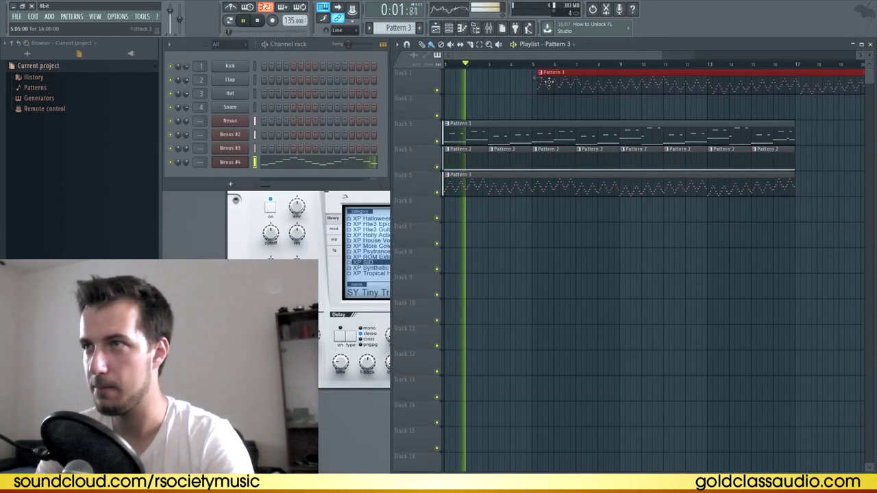
{"action": "right_click", "coordinate": [548, 83]}
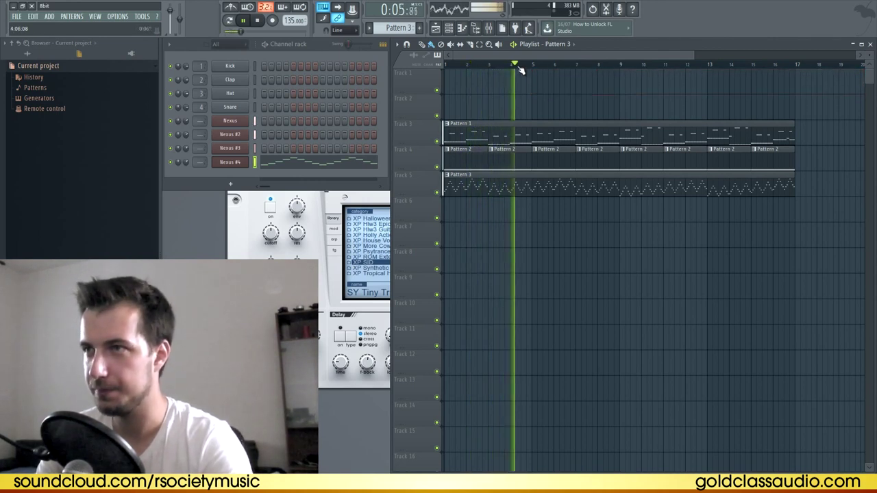
{"action": "key", "text": "space"}
{"action": "scroll", "coordinate": [529, 96], "scroll_direction": "down", "scroll_amount": 2}
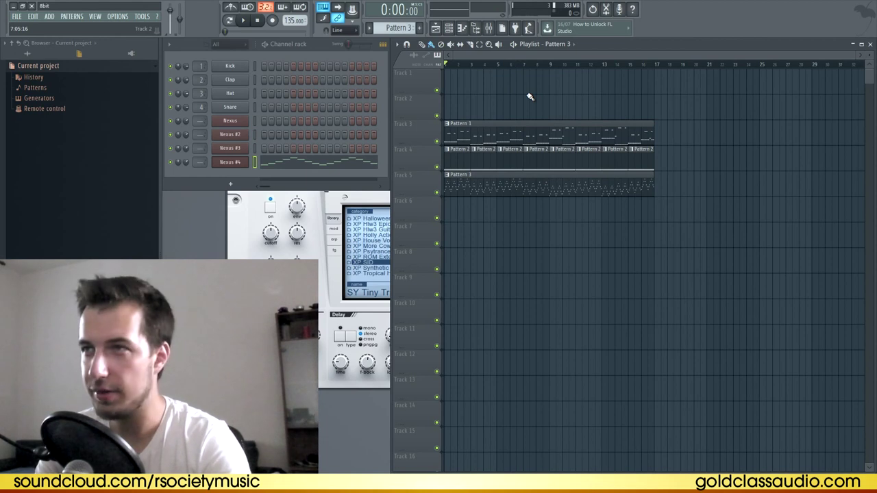
Clone the Nexus #4 channel and create a new empty Pattern 4 for it
{"action": "left_click", "coordinate": [462, 162]}
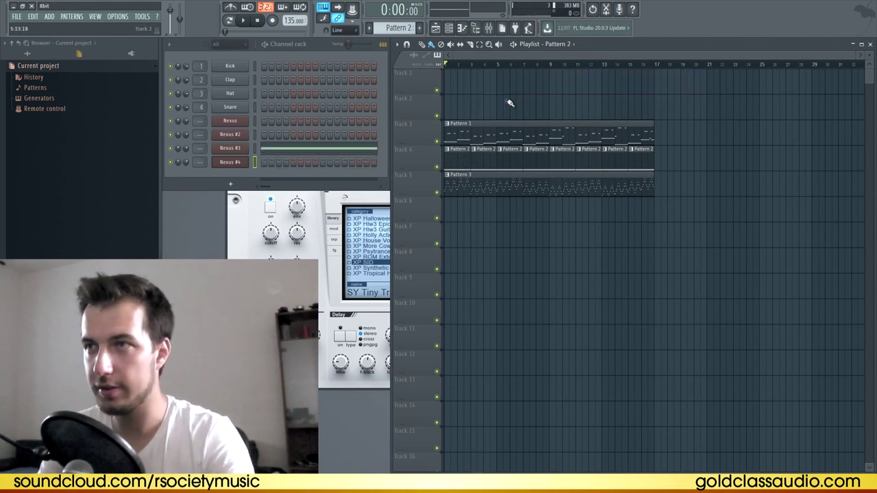
{"action": "key", "text": "alt+c"}
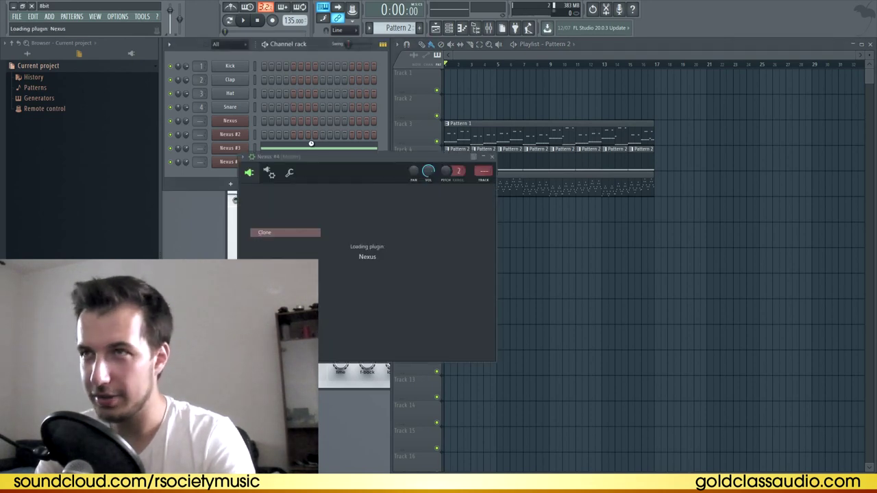
{"action": "left_click", "coordinate": [419, 28]}
{"action": "key", "text": "Return"}
{"action": "left_click", "coordinate": [512, 44]}
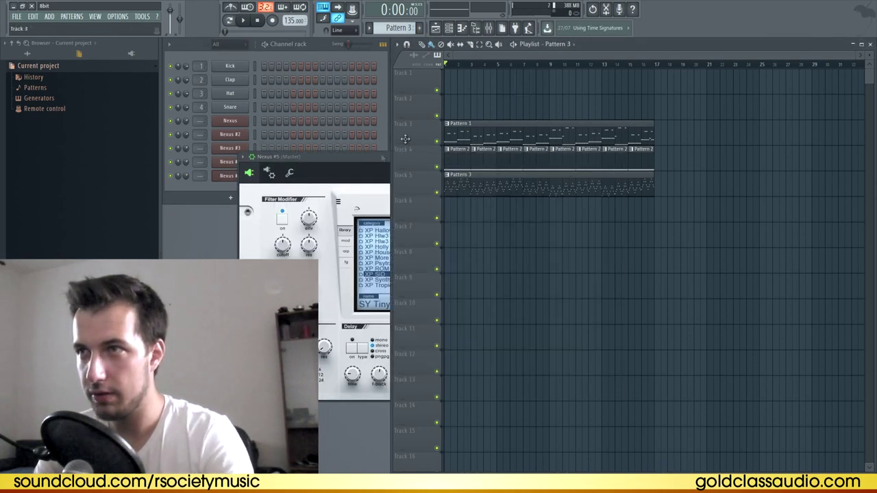
{"action": "key", "text": "KP_Add"}
Audition the XP SID lead presets in Nexus #5 and load LD Saw-Pulse
{"action": "left_click", "coordinate": [346, 157]}
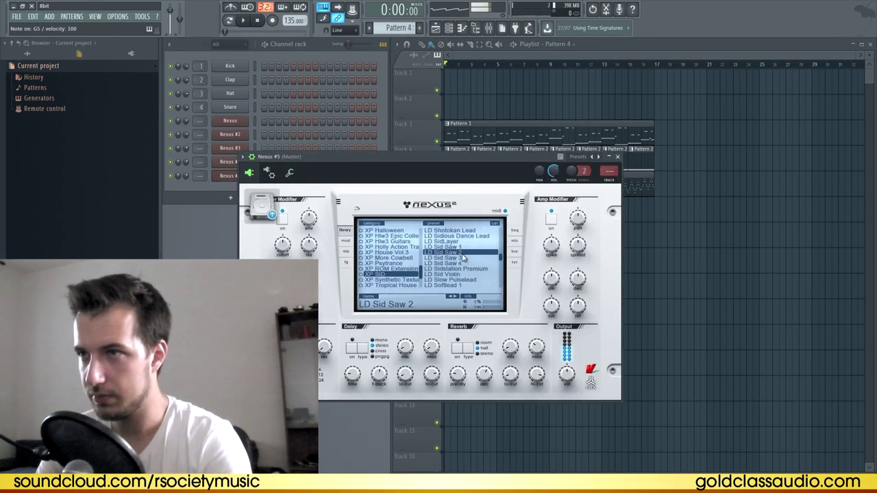
{"action": "left_click", "coordinate": [457, 247]}
{"action": "left_click", "coordinate": [456, 241]}
{"action": "left_click", "coordinate": [466, 275]}
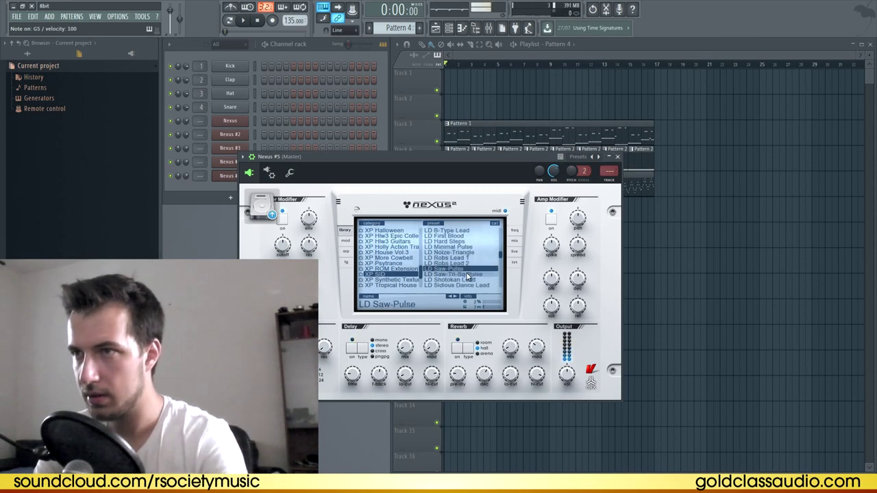
{"action": "left_click", "coordinate": [617, 157]}
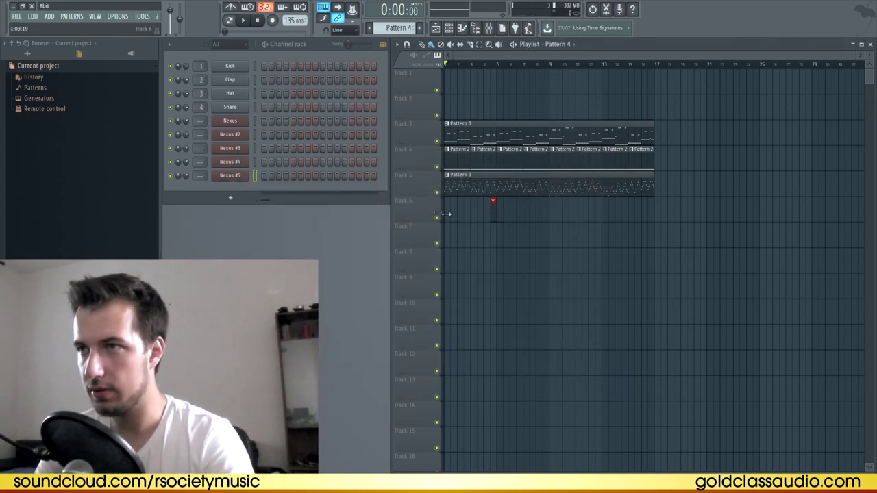
Put Pattern 4 on track 6 with an A6 note at its start and an E7 note from beat 2, and play it
{"action": "left_click_drag", "start_coordinate": [202, 161], "coordinate": [197, 110]}
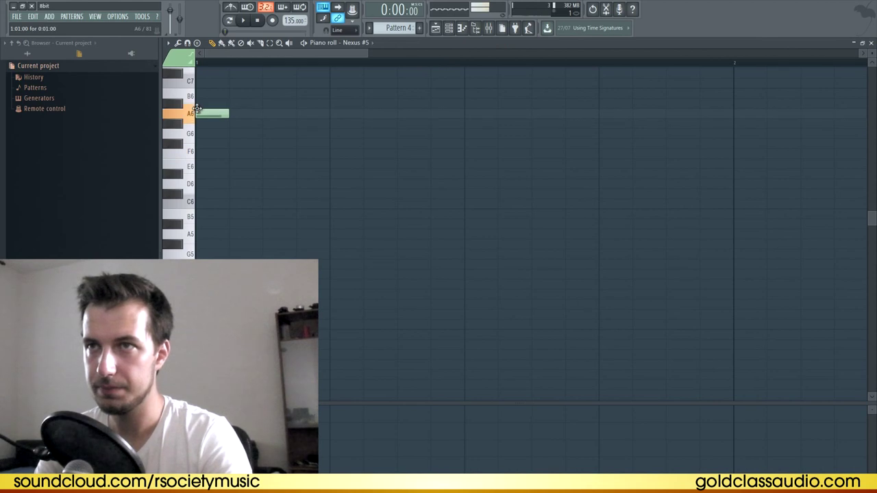
{"action": "key", "text": "space"}
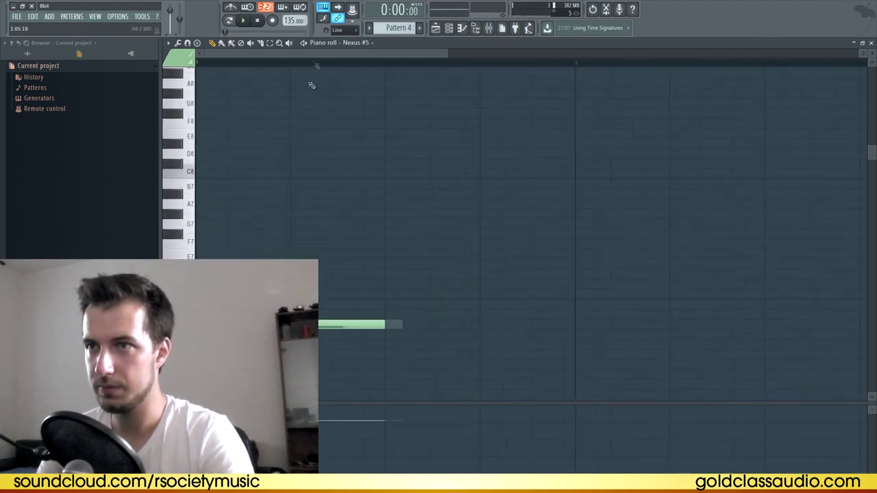
{"action": "left_click", "coordinate": [287, 226]}
{"action": "left_click_drag", "start_coordinate": [288, 226], "coordinate": [289, 254]}
{"action": "key", "text": "space"}
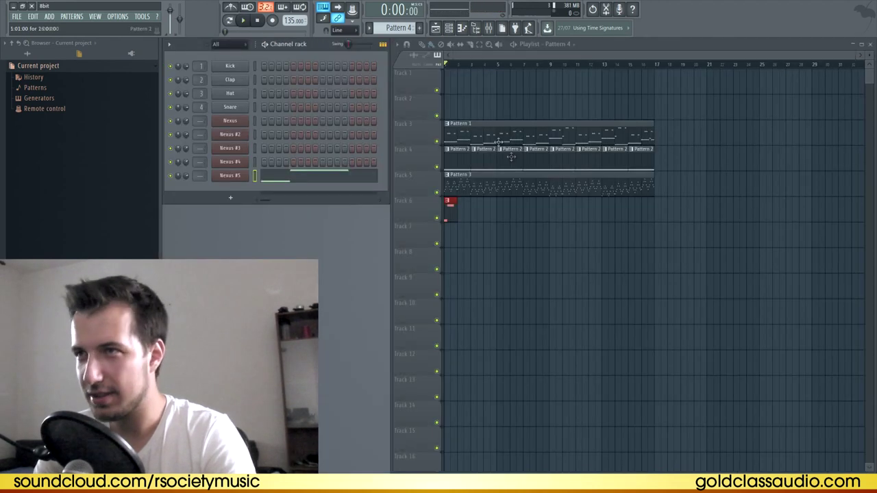
Mute the Nexus #2 channel and play Pattern 4's Nexus #5 notes
{"action": "left_click", "coordinate": [171, 135]}
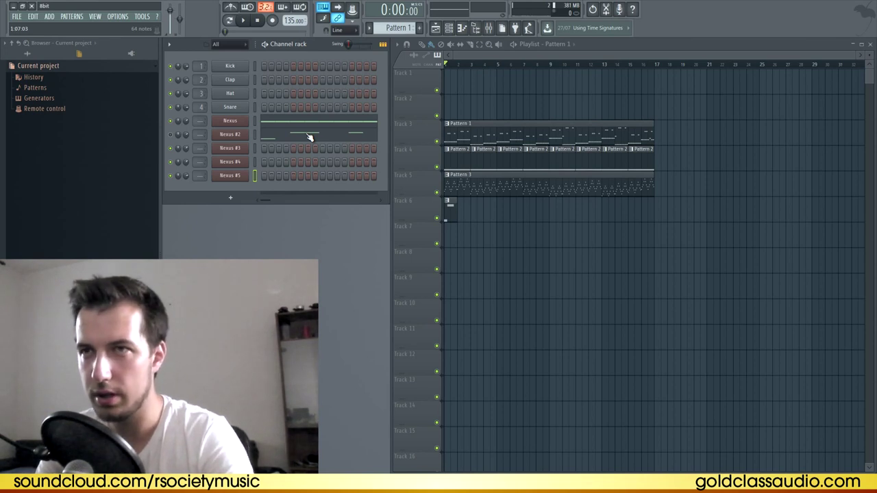
{"action": "left_click", "coordinate": [449, 210]}
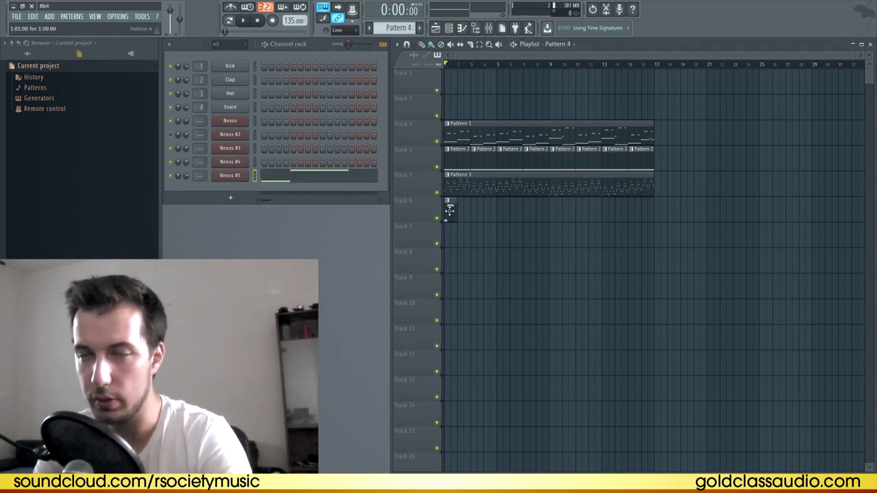
{"action": "left_click", "coordinate": [327, 179]}
{"action": "key", "text": "space"}
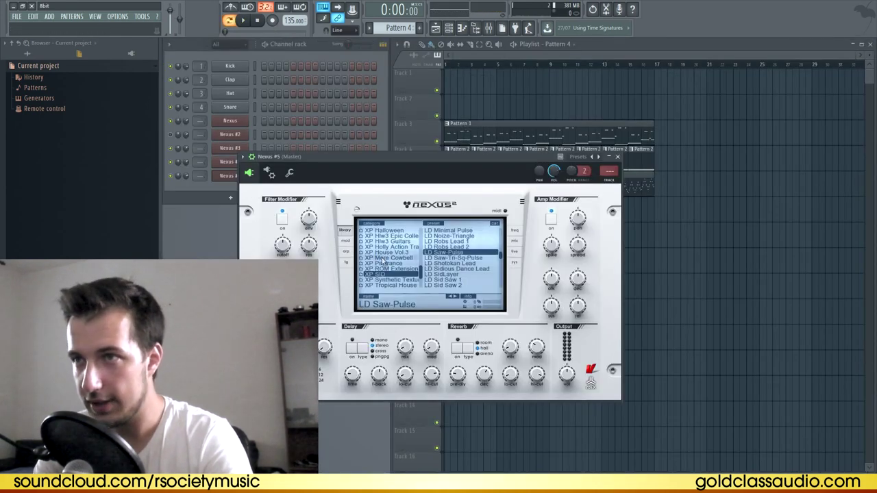
Turn on portamento for LD Saw-Pulse at 1/16 speed and adjust the overlapping A7 note in Pattern 4
{"action": "left_click", "coordinate": [346, 241]}
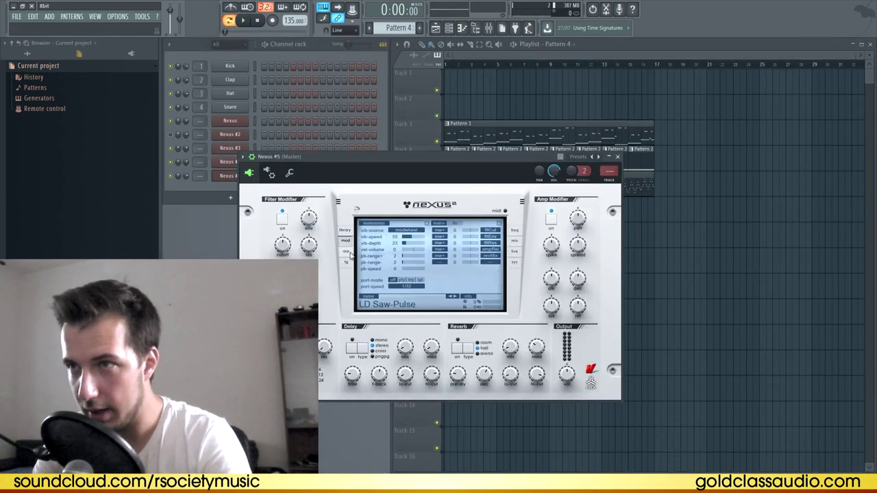
{"action": "left_click", "coordinate": [422, 290]}
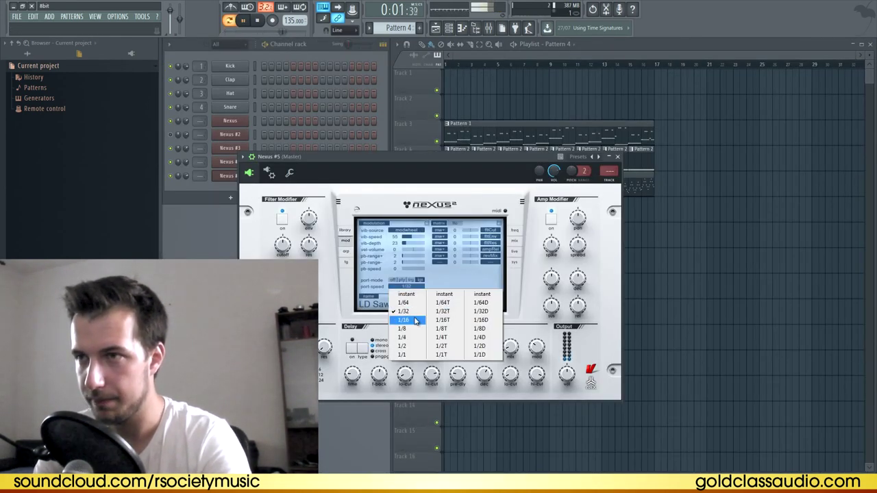
{"action": "left_click", "coordinate": [344, 230]}
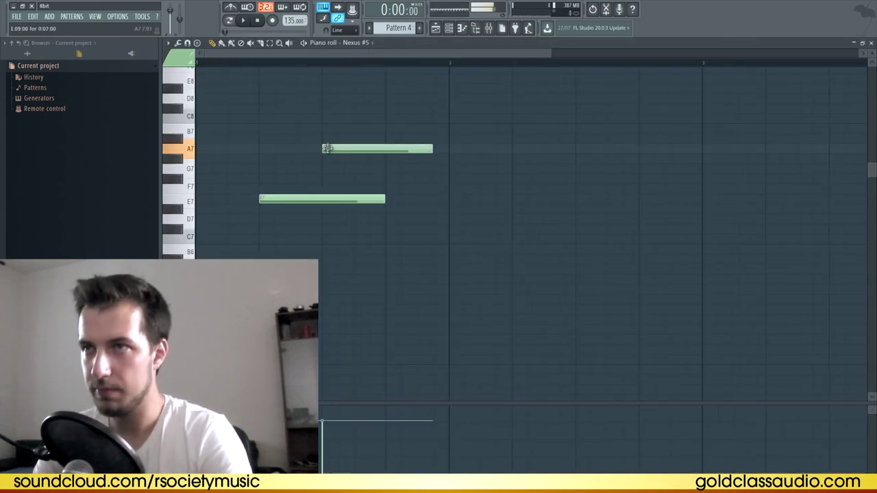
{"action": "left_click_drag", "start_coordinate": [356, 157], "coordinate": [420, 157]}
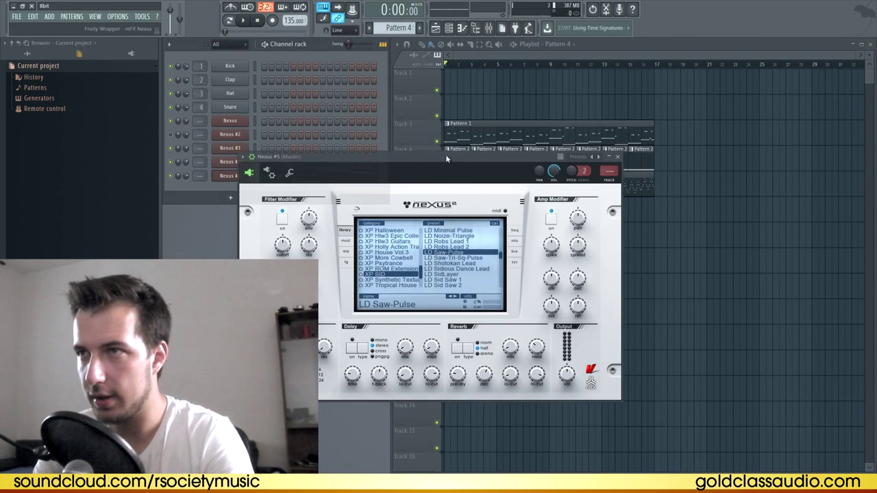
Examine the modulation settings and each effect slot of the LD Saw-Pulse preset
{"action": "left_click", "coordinate": [345, 241]}
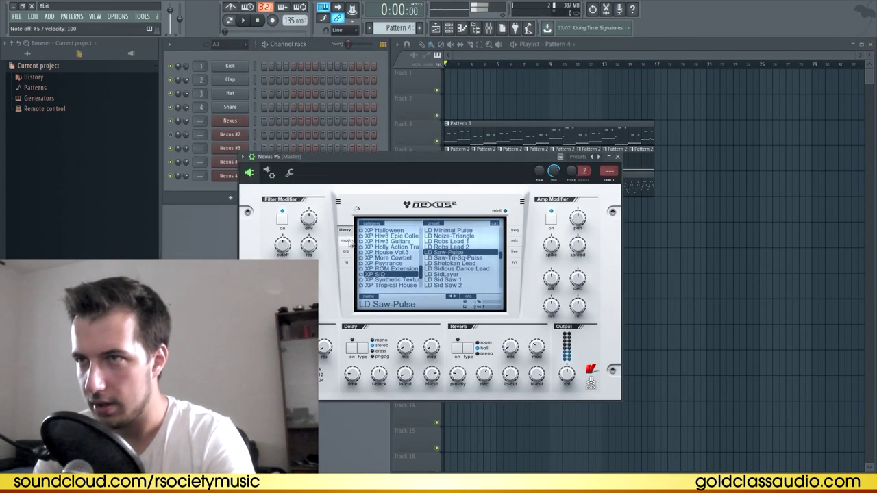
{"action": "left_click", "coordinate": [514, 232]}
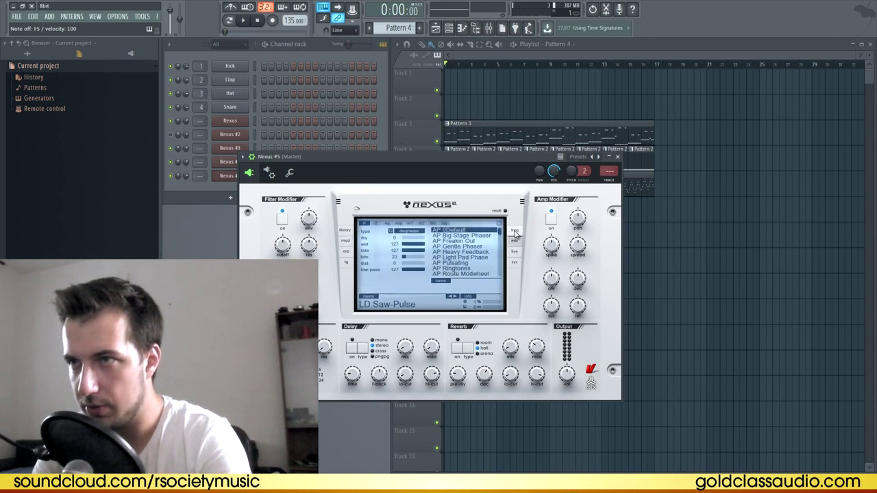
{"action": "left_click", "coordinate": [388, 223]}
{"action": "left_click", "coordinate": [411, 223]}
{"action": "left_click", "coordinate": [421, 223]}
{"action": "left_click", "coordinate": [433, 223]}
{"action": "left_click", "coordinate": [445, 223]}
{"action": "left_click", "coordinate": [366, 223]}
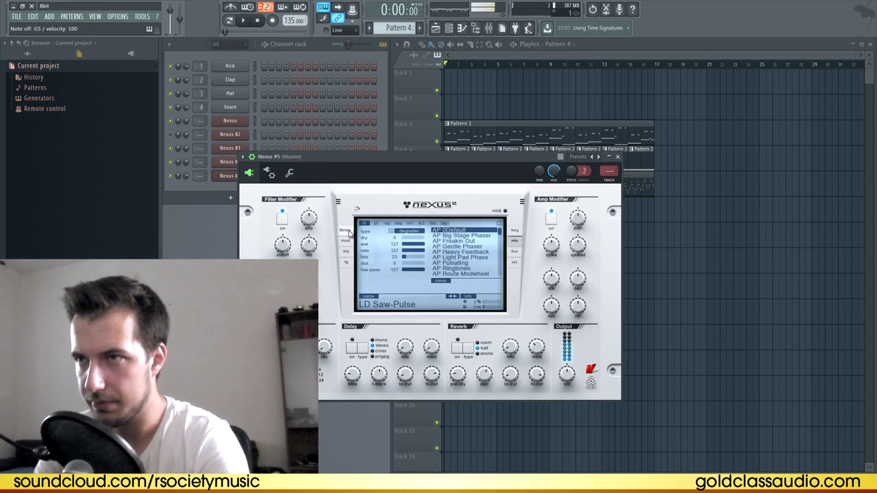
Load the LD Saw-Tri-Sq-Pulse preset in Nexus #5 and audition it
{"action": "left_click", "coordinate": [348, 233]}
{"action": "left_click", "coordinate": [464, 243]}
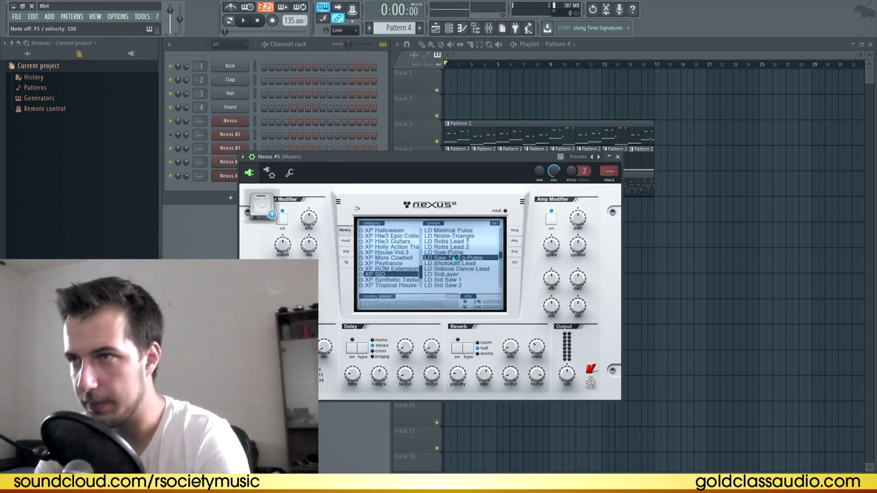
{"action": "key", "text": "v"}
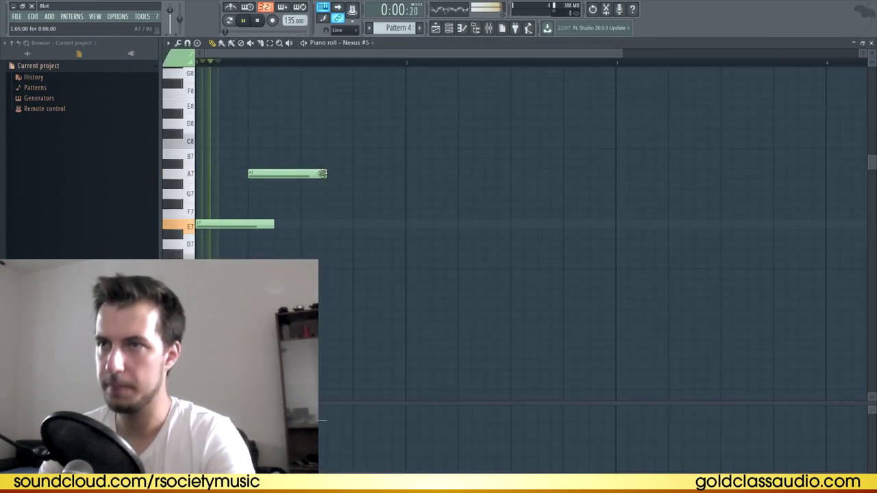
Extend the A7 note to beat 4 of bar 1, followed by one-beat C8 and B7 notes
{"action": "left_click_drag", "start_coordinate": [324, 173], "coordinate": [366, 173]}
{"action": "left_click", "coordinate": [354, 133]}
{"action": "left_click_drag", "start_coordinate": [354, 133], "coordinate": [354, 143]}
{"action": "left_click_drag", "start_coordinate": [470, 143], "coordinate": [404, 143]}
{"action": "left_click", "coordinate": [411, 154]}
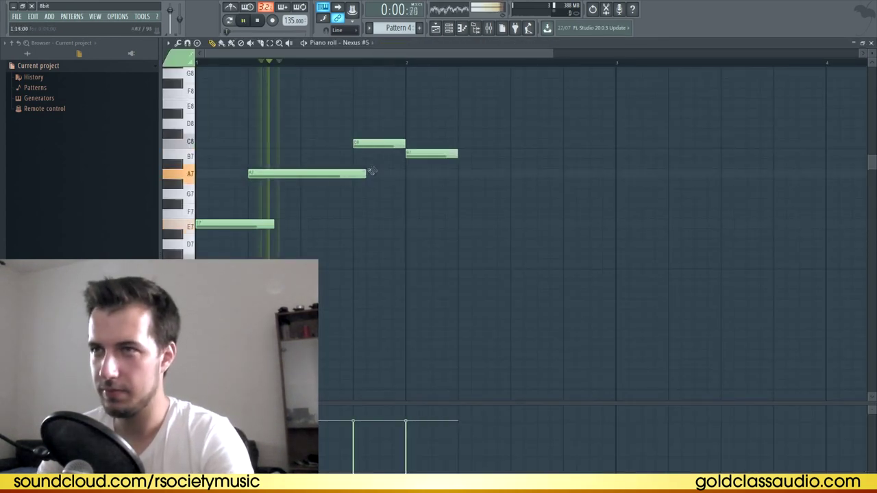
{"action": "left_click_drag", "start_coordinate": [365, 173], "coordinate": [353, 173]}
{"action": "key", "text": "space"}
Add a G7 note on beat 2 of bar 2, shorten it to half a beat, and play the melody
{"action": "left_click", "coordinate": [460, 202]}
{"action": "left_click_drag", "start_coordinate": [460, 203], "coordinate": [461, 194]}
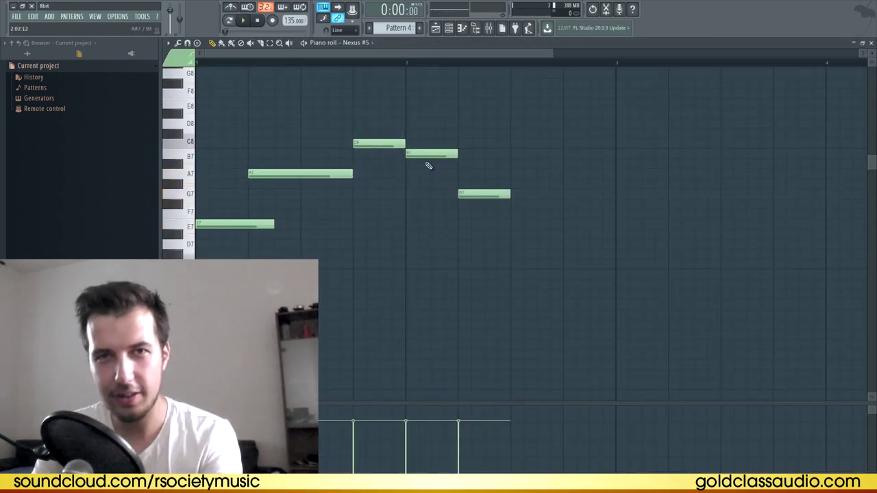
{"action": "key", "text": "space"}
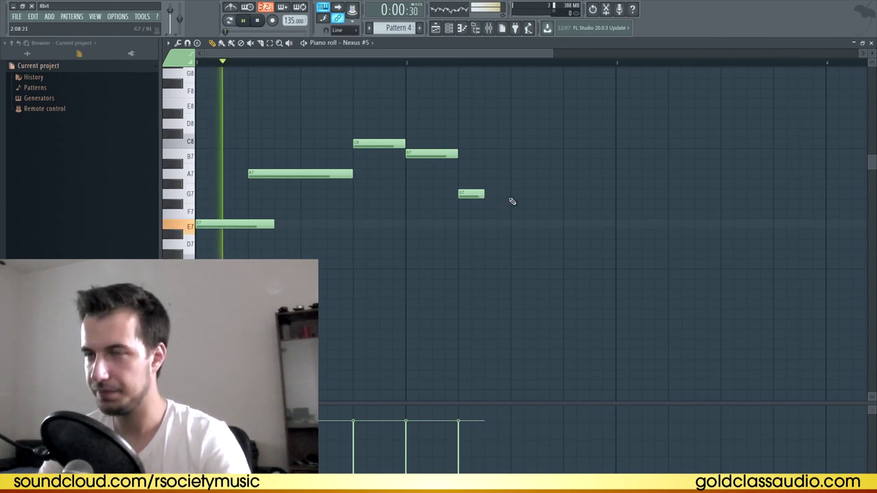
{"action": "key", "text": "space"}
{"action": "key", "text": "space"}
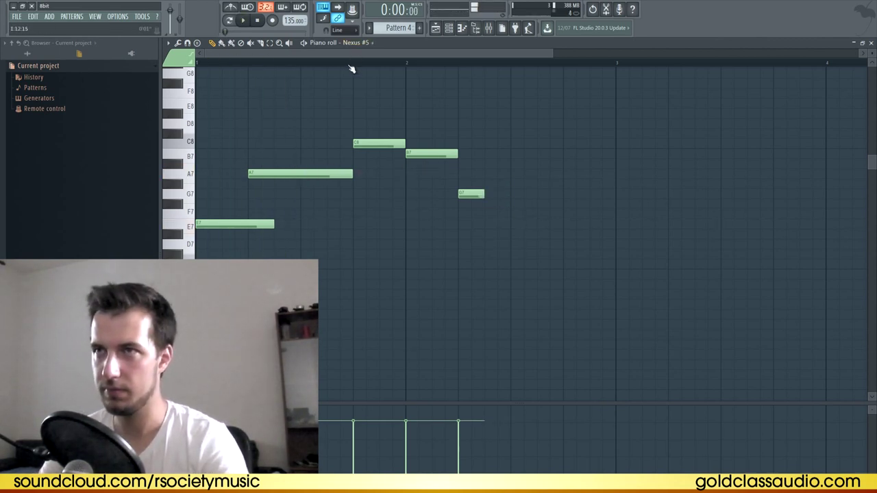
{"action": "scroll", "coordinate": [351, 68], "scroll_direction": "down", "scroll_amount": 2}
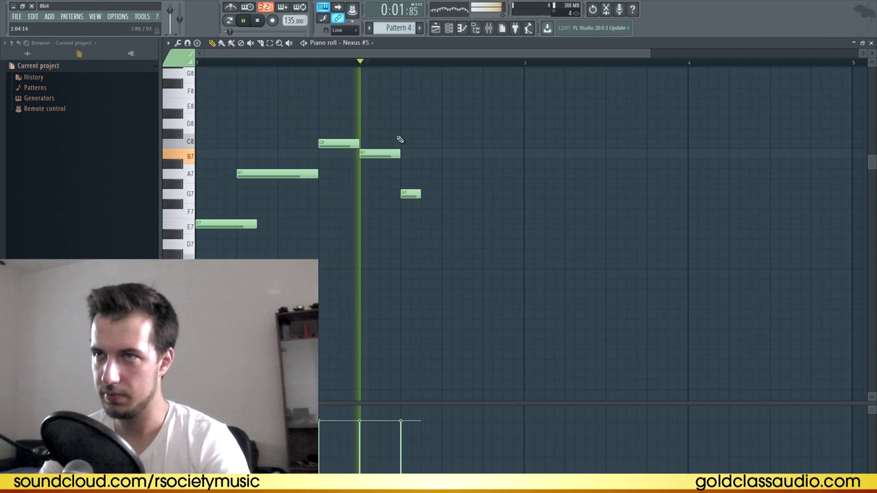
Lengthen the G7 note in bar 2, add short E7 and D7 notes after it, and play the phrase
{"action": "key", "text": "space"}
{"action": "left_click_drag", "start_coordinate": [420, 194], "coordinate": [461, 195]}
{"action": "left_click_drag", "start_coordinate": [464, 215], "coordinate": [444, 226]}
{"action": "left_click_drag", "start_coordinate": [502, 224], "coordinate": [461, 226]}
{"action": "left_click", "coordinate": [467, 244]}
{"action": "key", "text": "space"}
Shift the short E7 and D7 notes to the last beat of bar 2 and extend G7 to nine steps
{"action": "left_click_drag", "start_coordinate": [461, 195], "coordinate": [440, 196]}
{"action": "key", "text": "space"}
{"action": "right_click", "coordinate": [472, 244]}
{"action": "left_click_drag", "start_coordinate": [454, 225], "coordinate": [495, 226]}
{"action": "left_click", "coordinate": [513, 244]}
{"action": "left_click_drag", "start_coordinate": [441, 195], "coordinate": [493, 195]}
{"action": "key", "text": "space"}
{"action": "key", "text": "space"}
Add a half-bar C7 note at the start of bar 3 and play the melody
{"action": "left_click", "coordinate": [531, 265]}
{"action": "key", "text": "space"}
{"action": "mouse_move", "coordinate": [614, 264]}
{"action": "left_mouse_down"}
{"action": "mouse_move", "coordinate": [595, 264]}
{"action": "mouse_move", "coordinate": [606, 263]}
{"action": "left_mouse_up"}
{"action": "key", "text": "space"}
Add a half-bar A7 note from beat 3 of bar 3 and a half-bar G7 note at the start of bar 4
{"action": "left_click_drag", "start_coordinate": [610, 214], "coordinate": [608, 171]}
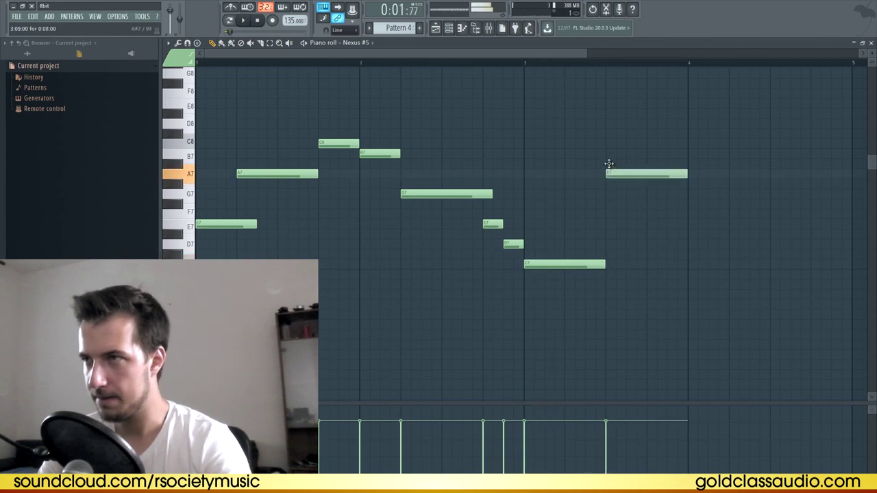
{"action": "left_click_drag", "start_coordinate": [686, 174], "coordinate": [645, 174]}
{"action": "left_click", "coordinate": [651, 194]}
{"action": "key", "text": "space"}
{"action": "left_click_drag", "start_coordinate": [516, 54], "coordinate": [563, 55]}
{"action": "right_click", "coordinate": [579, 194]}
{"action": "left_click_drag", "start_coordinate": [565, 174], "coordinate": [606, 174]}
{"action": "left_click", "coordinate": [610, 194]}
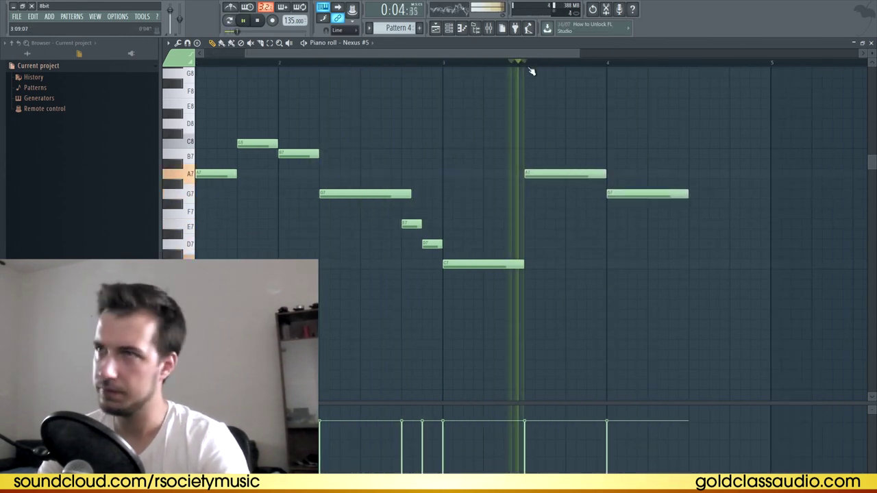
Play the lead melody from the start
{"action": "scroll", "coordinate": [532, 72], "scroll_direction": "down", "scroll_amount": 2}
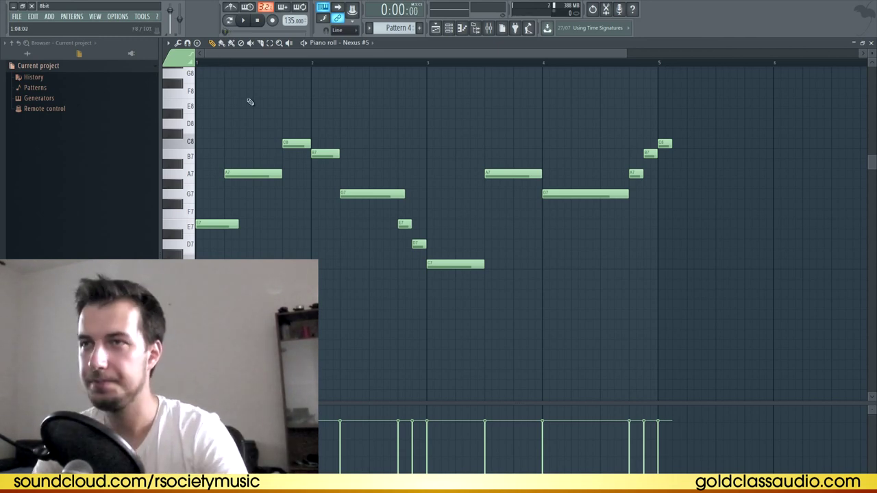
{"action": "key", "text": "space"}
{"action": "scroll", "coordinate": [299, 58], "scroll_direction": "down", "scroll_amount": 2}
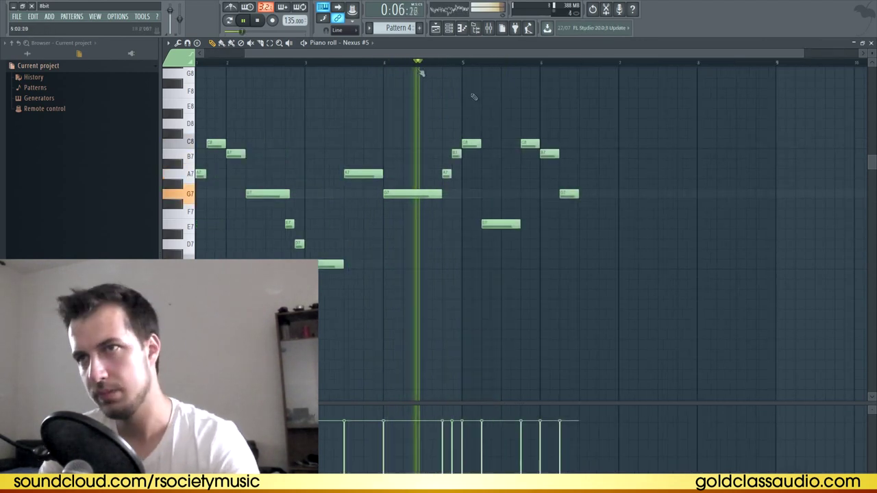
Copy the G7–E7–D7–C7 phrase from bars 2–3 to beat 2 of bar 6
{"action": "scroll", "coordinate": [376, 61], "scroll_direction": "down", "scroll_amount": 1}
{"action": "left_click_drag", "start_coordinate": [348, 180], "coordinate": [289, 288]}
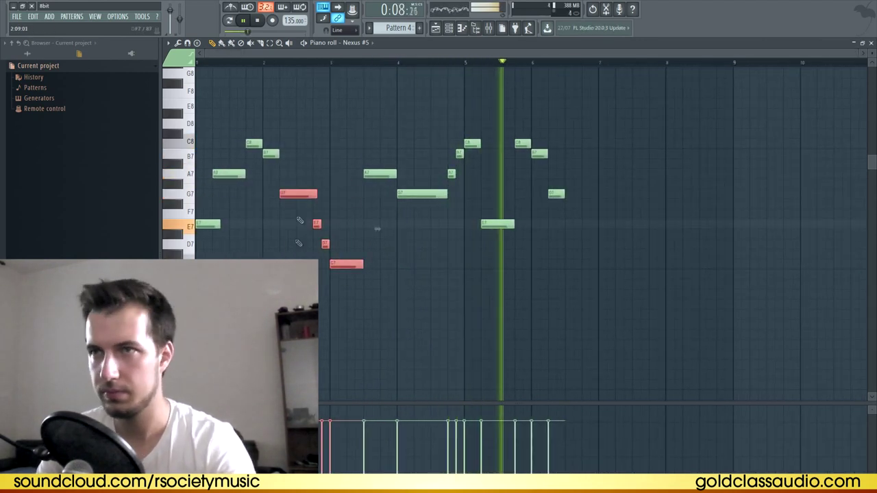
{"action": "left_click_drag", "start_coordinate": [295, 193], "coordinate": [563, 192]}
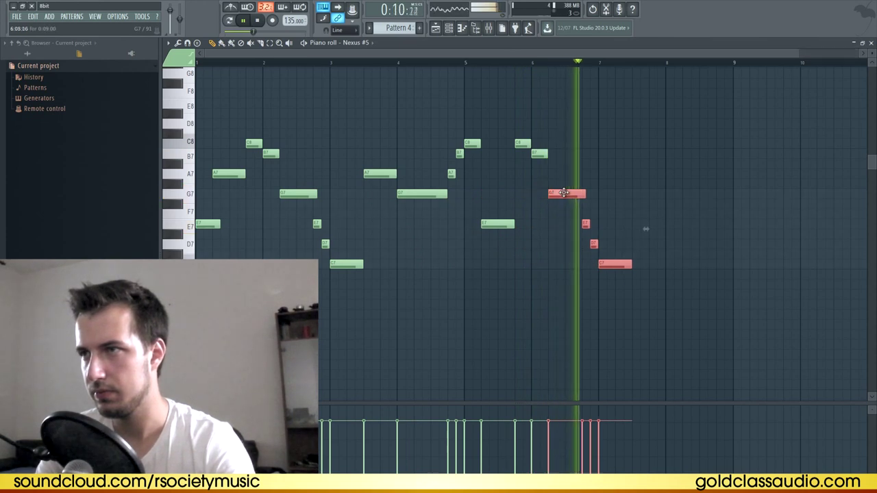
{"action": "left_click", "coordinate": [577, 162]}
{"action": "left_click", "coordinate": [548, 224]}
{"action": "right_click", "coordinate": [556, 225]}
Add a half-bar A7 from beat 3 of bar 7 and a three-beat G7 in bar 8, and shorten the opening E7 to one beat
{"action": "mouse_move", "coordinate": [635, 194]}
{"action": "left_mouse_down"}
{"action": "mouse_move", "coordinate": [635, 214]}
{"action": "mouse_move", "coordinate": [647, 174]}
{"action": "left_mouse_up"}
{"action": "left_click", "coordinate": [672, 194]}
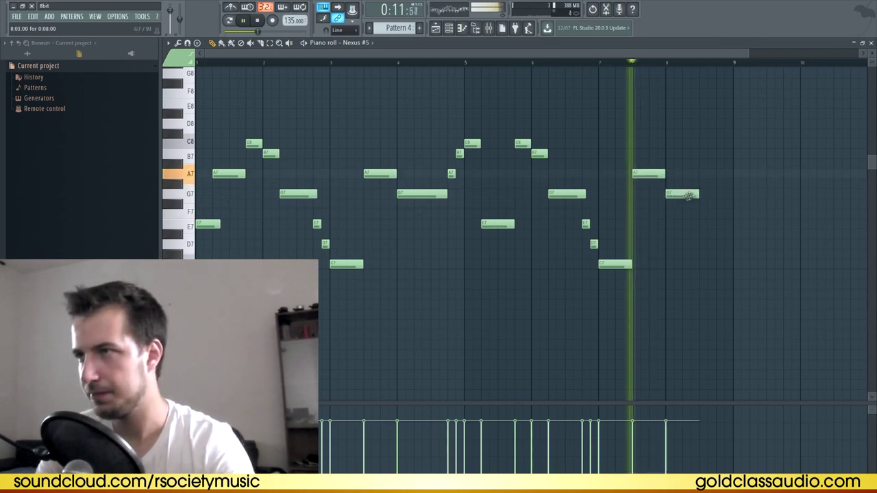
{"action": "left_click_drag", "start_coordinate": [688, 195], "coordinate": [725, 200]}
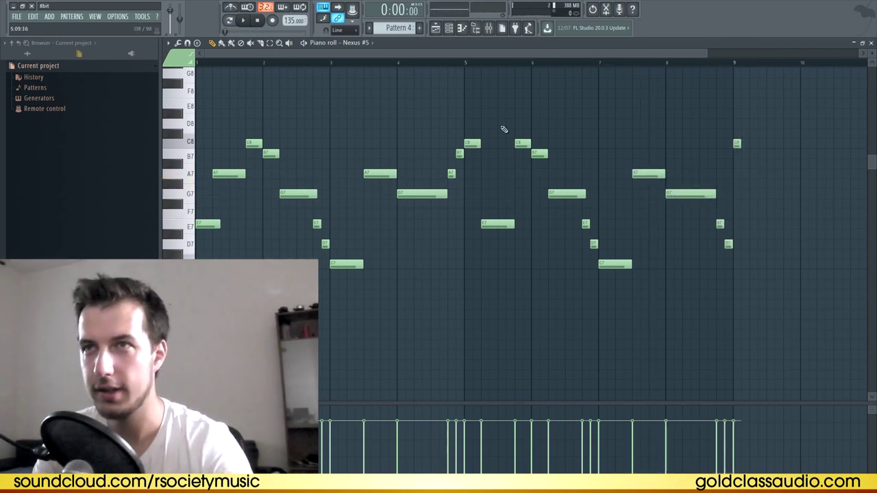
{"action": "key", "text": "space"}
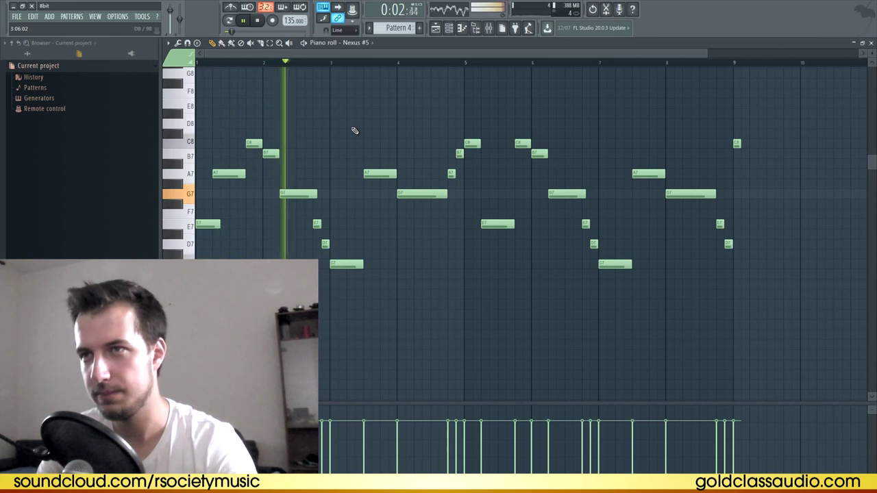
{"action": "left_click_drag", "start_coordinate": [219, 221], "coordinate": [211, 224]}
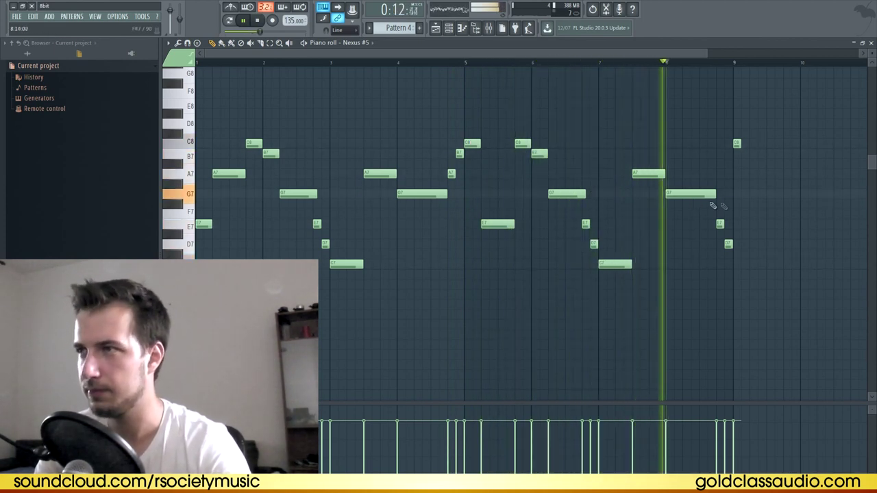
Duplicate the short C8–B7–A7 run at the start of bar 9 twice and play from the second half of bar 8
{"action": "left_click_drag", "start_coordinate": [716, 129], "coordinate": [691, 183]}
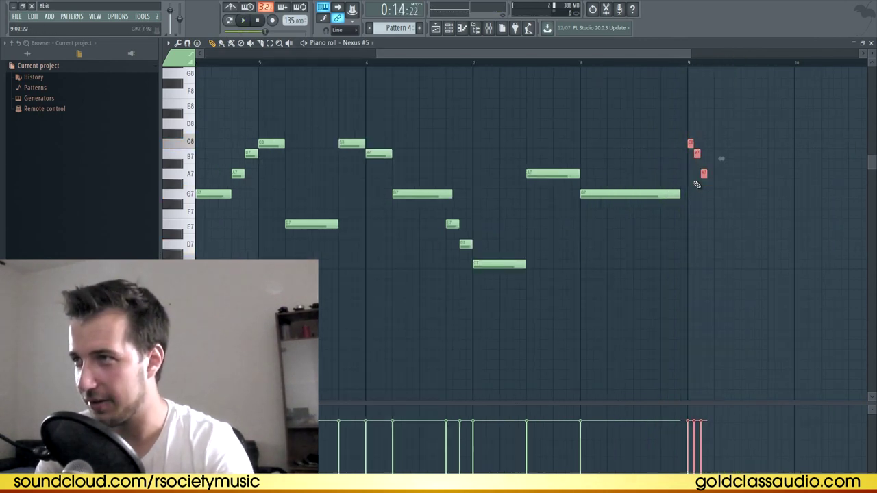
{"action": "key", "text": "ctrl+b"}
{"action": "key", "text": "ctrl+b"}
{"action": "left_click", "coordinate": [648, 61]}
{"action": "key", "text": "space"}
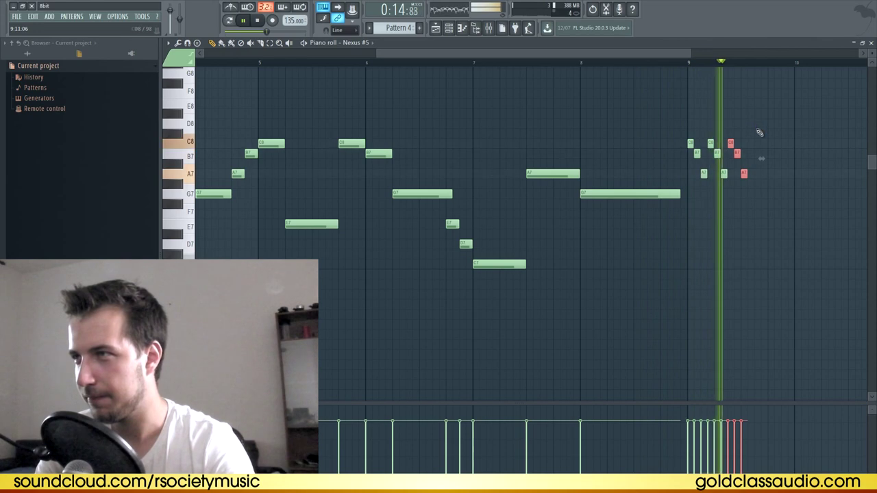
Repeat the C8–B7–A7 run twice more to fill bar 9, play it back and deselect the notes
{"action": "key", "text": "ctrl+b"}
{"action": "key", "text": "ctrl+b"}
{"action": "scroll", "coordinate": [727, 70], "scroll_direction": "down", "scroll_amount": 2}
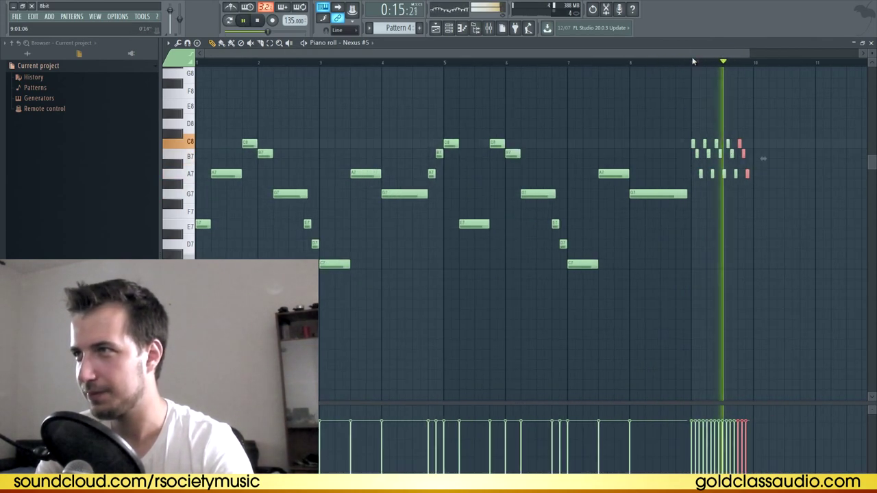
{"action": "left_click_drag", "start_coordinate": [692, 54], "coordinate": [733, 54]}
{"action": "key", "text": "space"}
{"action": "left_click_drag", "start_coordinate": [723, 134], "coordinate": [634, 183]}
{"action": "key", "text": "space"}
{"action": "key", "text": "space"}
{"action": "key", "text": "ctrl+d"}
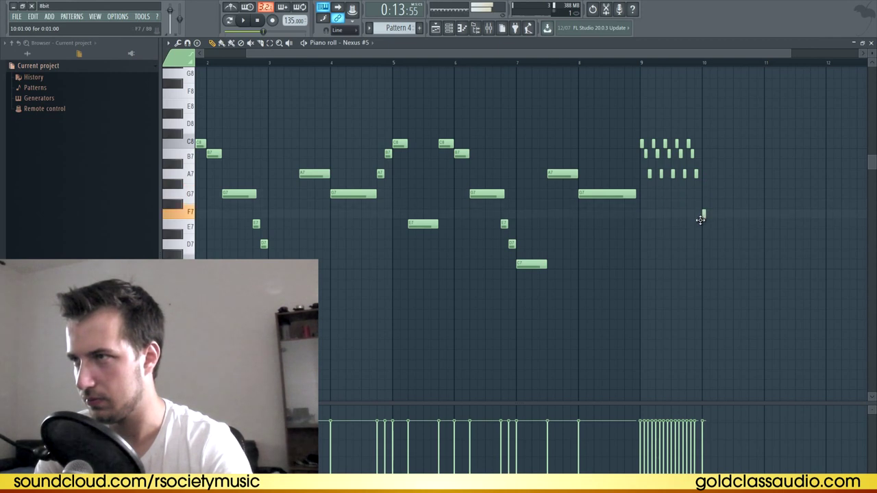
Complete a one-step F7–E7–D7 run at the start of bar 10, repeat it through the bar and play from near the end of bar 7
{"action": "scroll", "coordinate": [708, 232], "scroll_direction": "up", "scroll_amount": 2}
{"action": "left_click", "coordinate": [706, 225]}
{"action": "left_click", "coordinate": [713, 244]}
{"action": "left_click", "coordinate": [449, 63]}
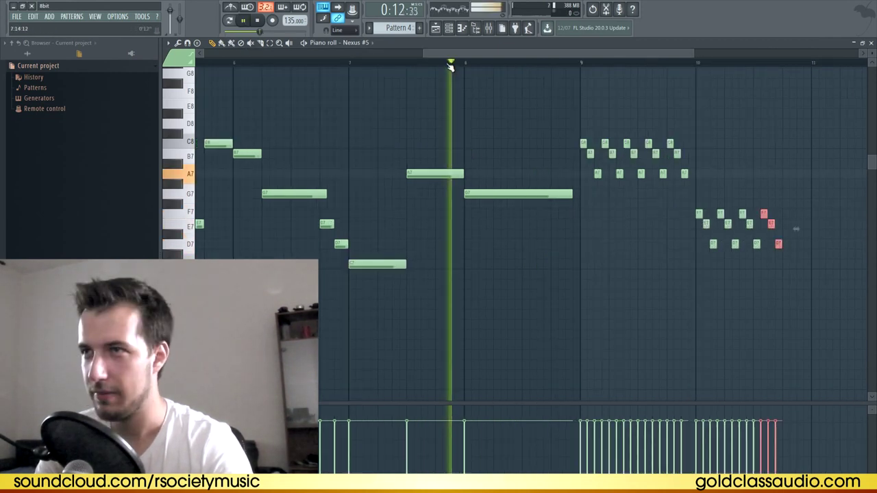
{"action": "scroll", "coordinate": [514, 64], "scroll_direction": "down", "scroll_amount": 2}
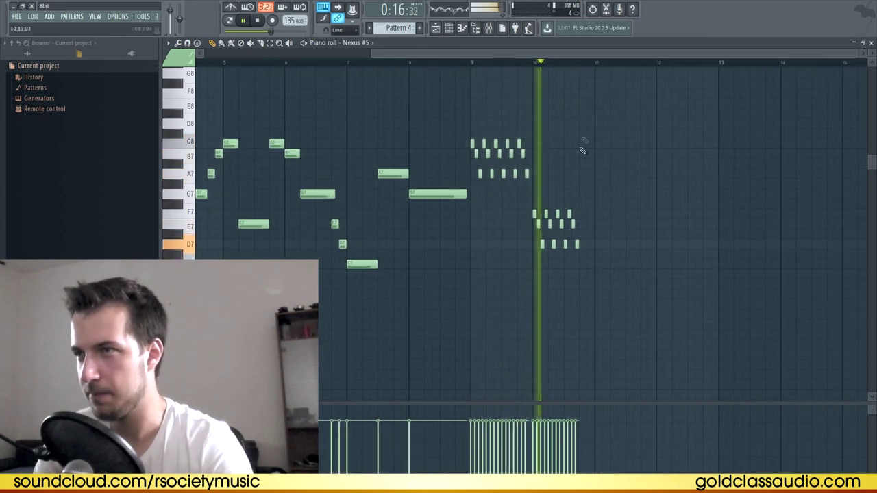
Stop playback and add an ascending scale of one-step notes from C7 to C8, starting at bar 11
{"action": "key", "text": "space"}
{"action": "scroll", "coordinate": [601, 249], "scroll_direction": "up", "scroll_amount": 2}
{"action": "left_click", "coordinate": [601, 263]}
{"action": "left_click", "coordinate": [608, 244]}
{"action": "left_click", "coordinate": [615, 223]}
{"action": "left_click", "coordinate": [619, 213]}
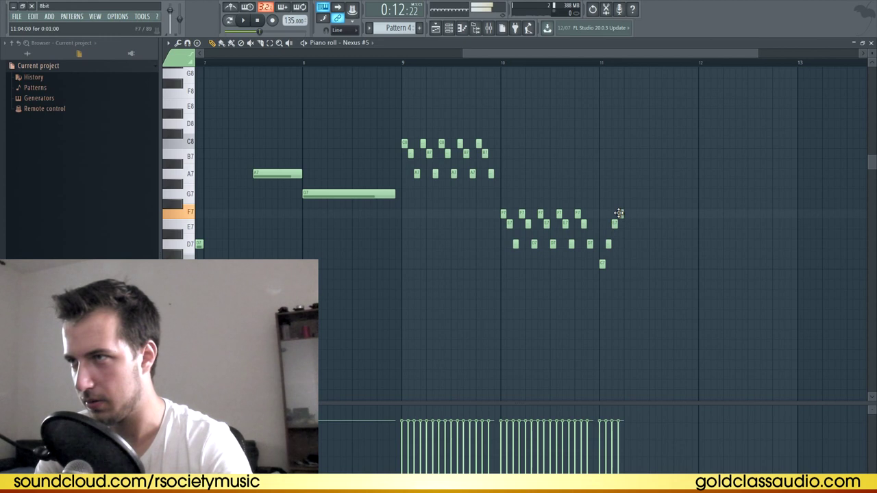
{"action": "left_click", "coordinate": [626, 193]}
{"action": "left_click", "coordinate": [633, 173]}
{"action": "left_click", "coordinate": [637, 154]}
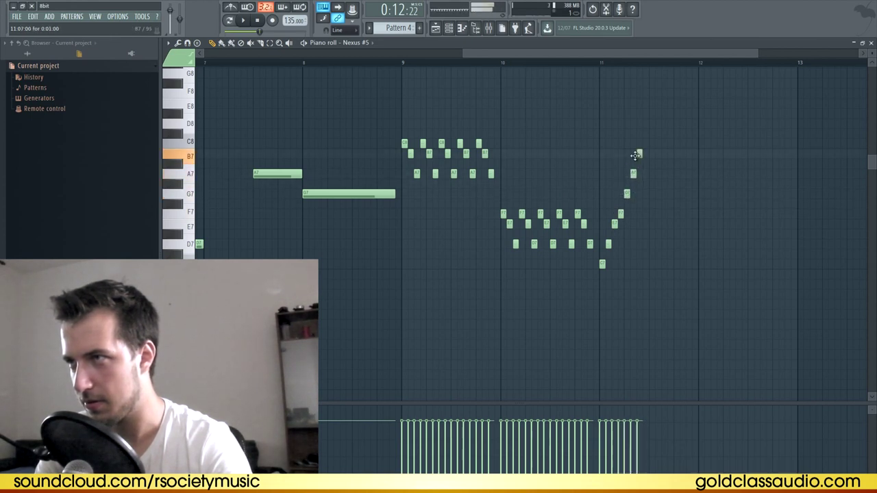
{"action": "left_click", "coordinate": [644, 135]}
{"action": "left_click_drag", "start_coordinate": [644, 135], "coordinate": [646, 142]}
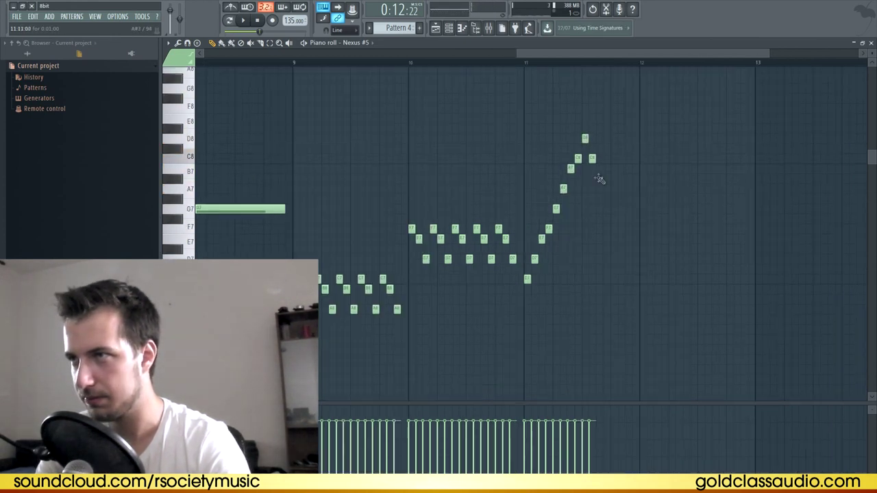
Add one-step B7, A7, G7, F7, E7 and F7 notes to finish bar 11, followed by an 11-step D7 note in bar 12
{"action": "left_click", "coordinate": [599, 168]}
{"action": "left_click", "coordinate": [607, 188]}
{"action": "left_click", "coordinate": [615, 209]}
{"action": "left_click", "coordinate": [621, 229]}
{"action": "left_click", "coordinate": [629, 239]}
{"action": "left_click", "coordinate": [636, 229]}
{"action": "left_click", "coordinate": [643, 259]}
{"action": "left_click_drag", "start_coordinate": [646, 259], "coordinate": [718, 259]}
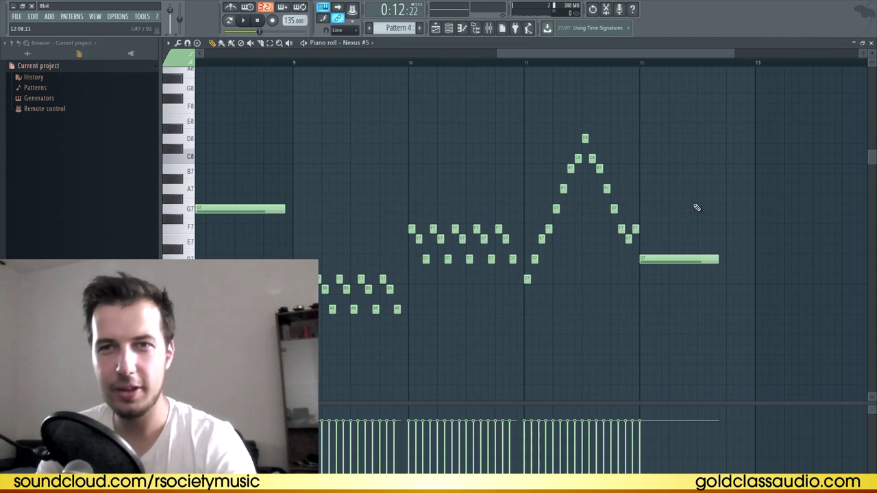
{"action": "left_click_drag", "start_coordinate": [526, 56], "coordinate": [502, 57]}
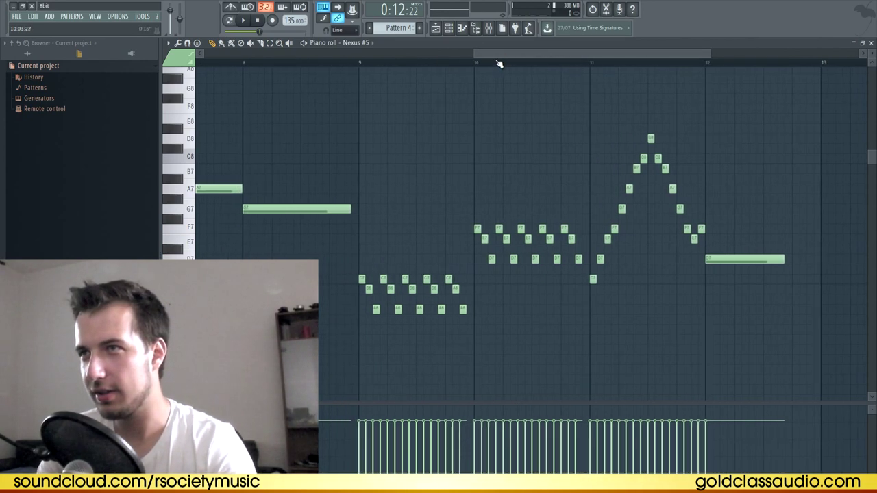
{"action": "scroll", "coordinate": [498, 60], "scroll_direction": "down", "scroll_amount": 5}
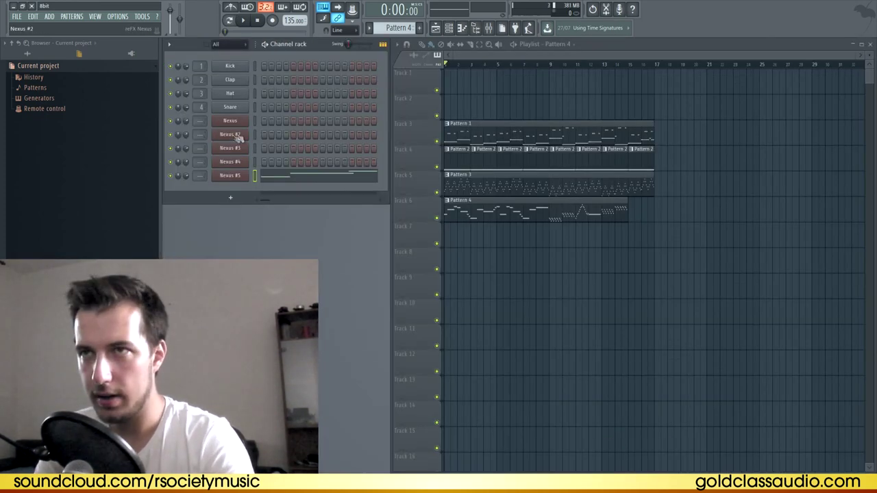
Route the Nexus #2 channel to mixer track 5 and load Fruity Stereo Shaper in its first effect slot
{"action": "left_click", "coordinate": [237, 140]}
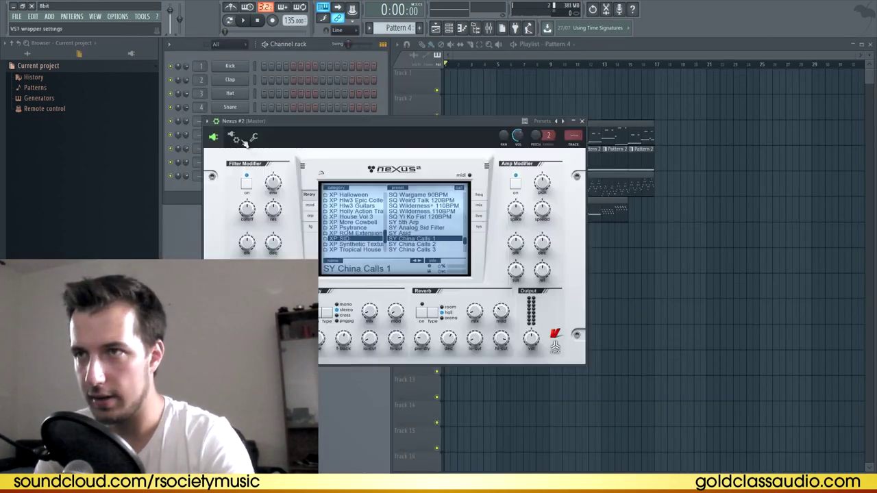
{"action": "left_click", "coordinate": [574, 145]}
{"action": "left_click", "coordinate": [737, 120]}
{"action": "left_click", "coordinate": [685, 35]}
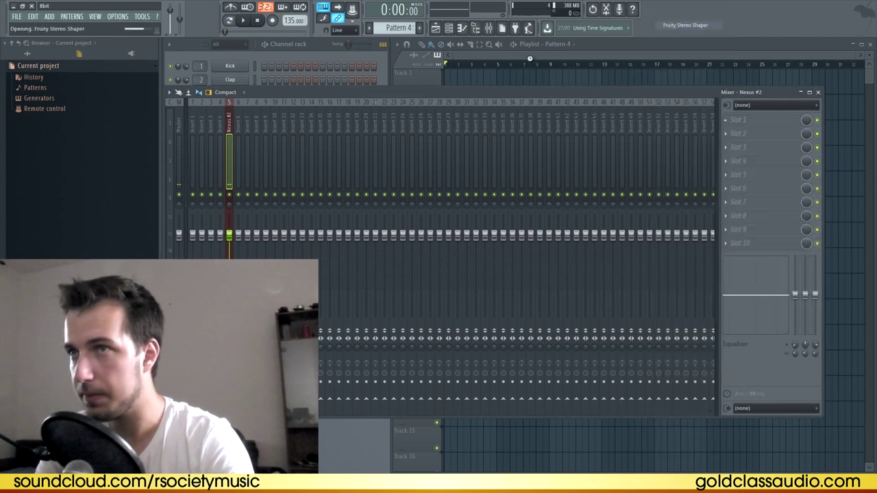
Apply a preset to the Fruity Stereo Shaper and close the effect
{"action": "left_click", "coordinate": [220, 134]}
{"action": "mouse_move", "coordinate": [244, 161]}
{"action": "left_click", "coordinate": [364, 237]}
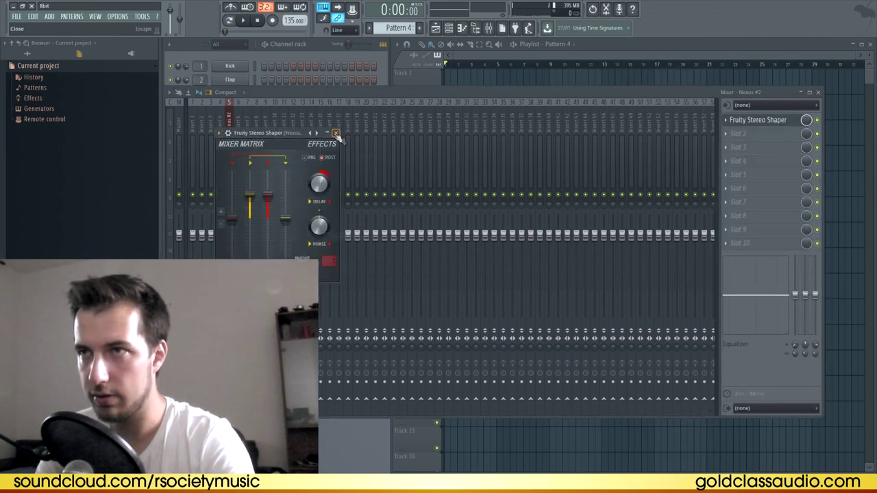
{"action": "left_click", "coordinate": [336, 133]}
Play the whole arrangement from the start in the playlist
{"action": "left_click", "coordinate": [607, 45]}
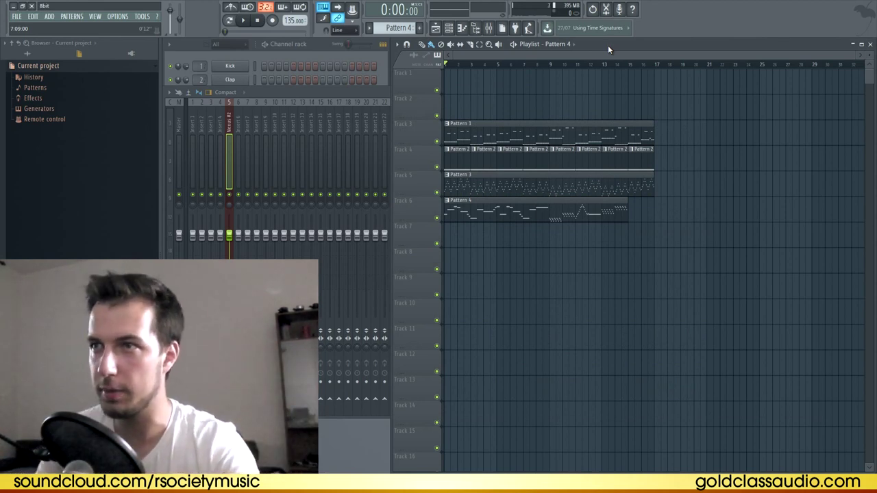
{"action": "key", "text": "space"}
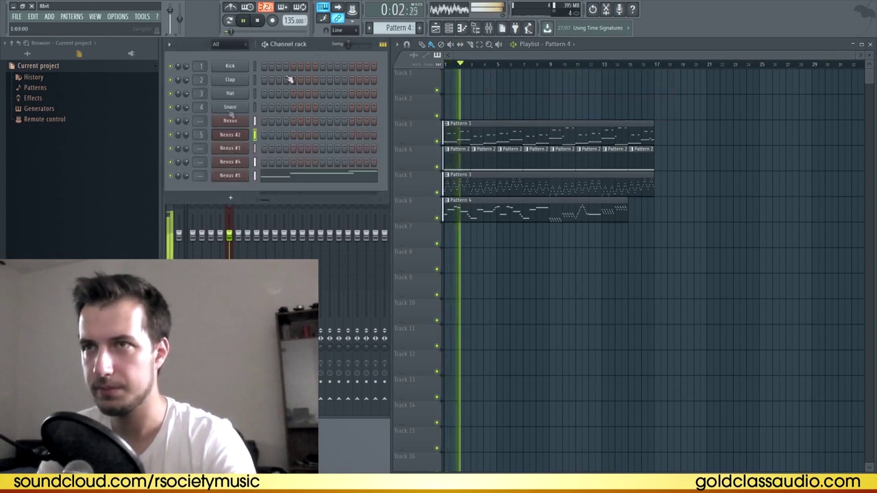
{"action": "right_click", "coordinate": [528, 106]}
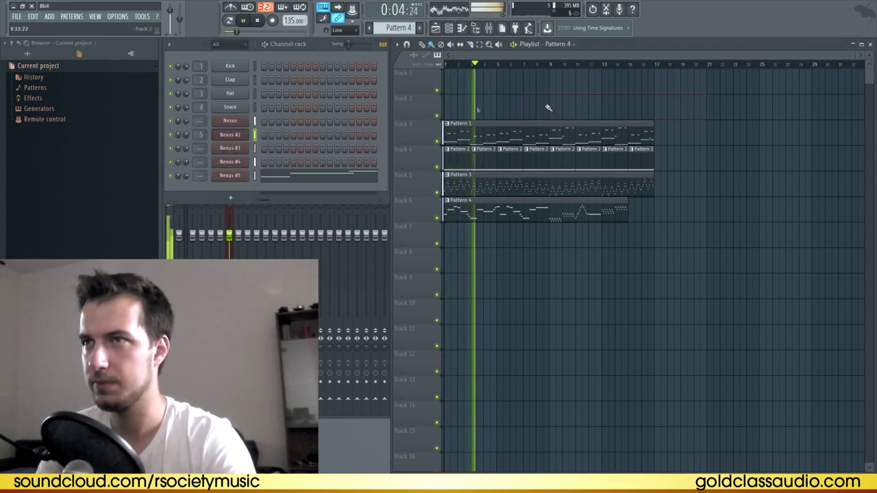
{"action": "left_click", "coordinate": [451, 138]}
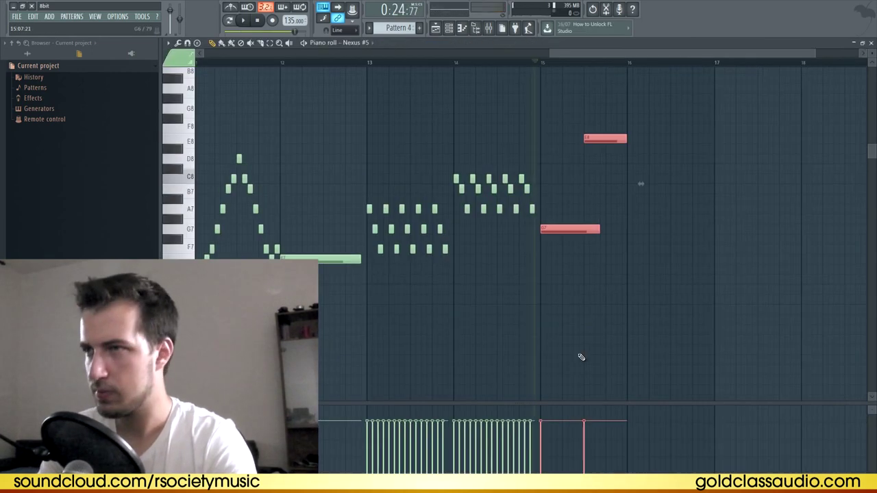
Add a full-bar D8 note in bar 16 of the Nexus #5 melody, close the piano roll and stop playback
{"action": "left_click", "coordinate": [628, 149]}
{"action": "left_click_drag", "start_coordinate": [628, 148], "coordinate": [715, 162]}
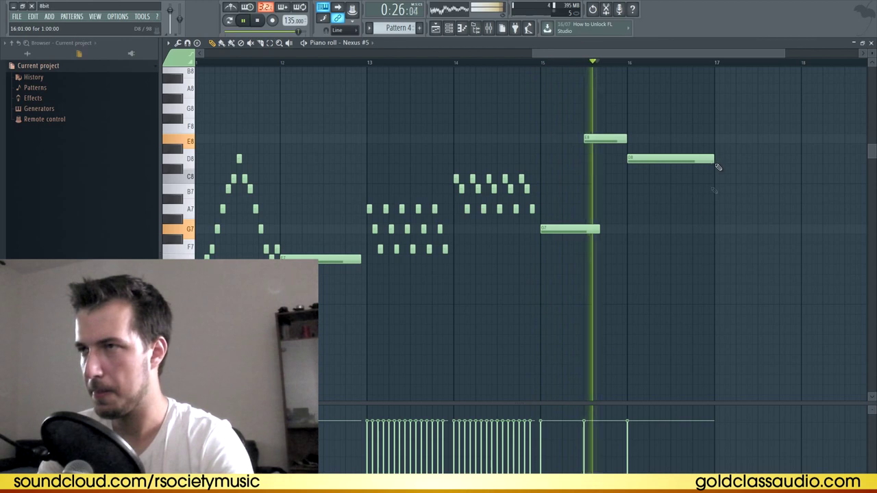
{"action": "left_click", "coordinate": [870, 43]}
{"action": "key", "text": "space"}
Check the modulation settings of Nexus #5, close it and play the arrangement
{"action": "left_click", "coordinate": [230, 175]}
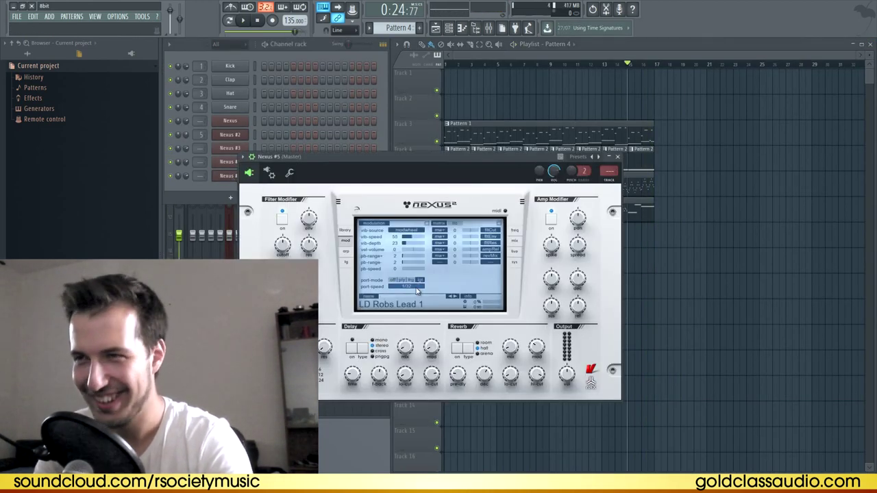
{"action": "left_click", "coordinate": [616, 158]}
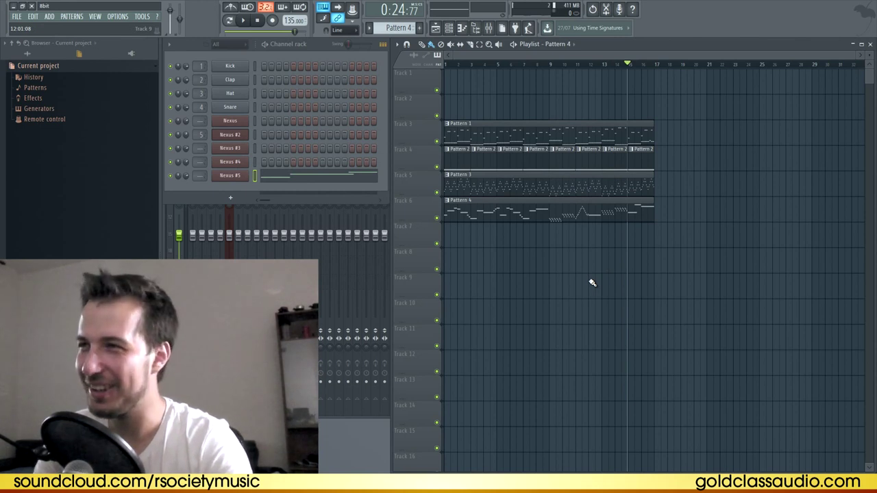
{"action": "key", "text": "space"}
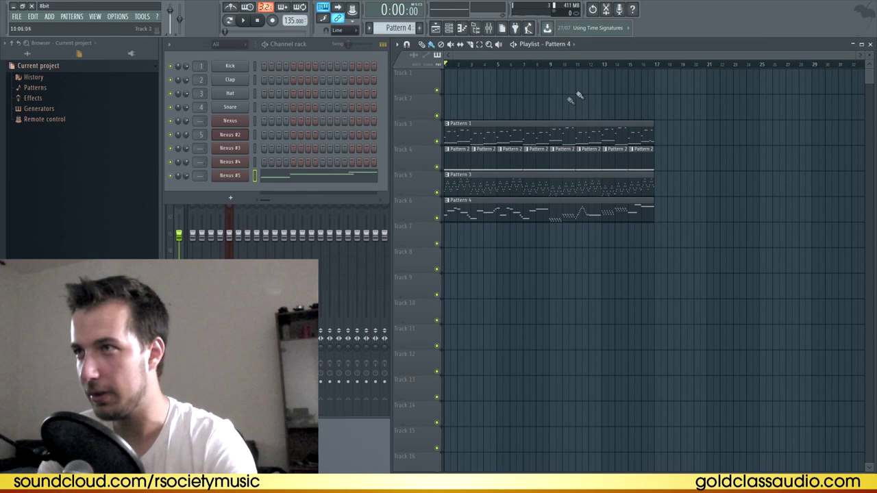
{"action": "left_click", "coordinate": [560, 87]}
{"action": "right_click", "coordinate": [565, 86]}
{"action": "left_click", "coordinate": [556, 81]}
{"action": "right_click", "coordinate": [558, 83]}
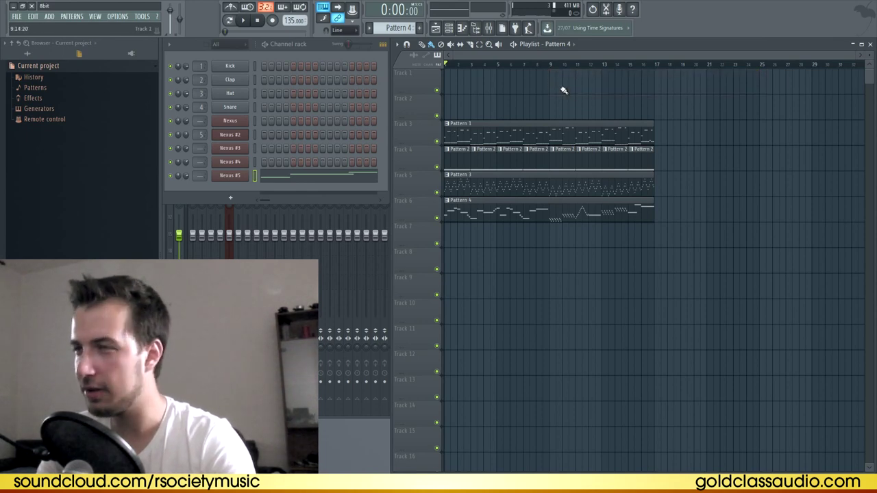
Switch Nexus #5 to the LD 4 Bit Lead preset from XP SID and play the arrangement with it
{"action": "left_click", "coordinate": [230, 175]}
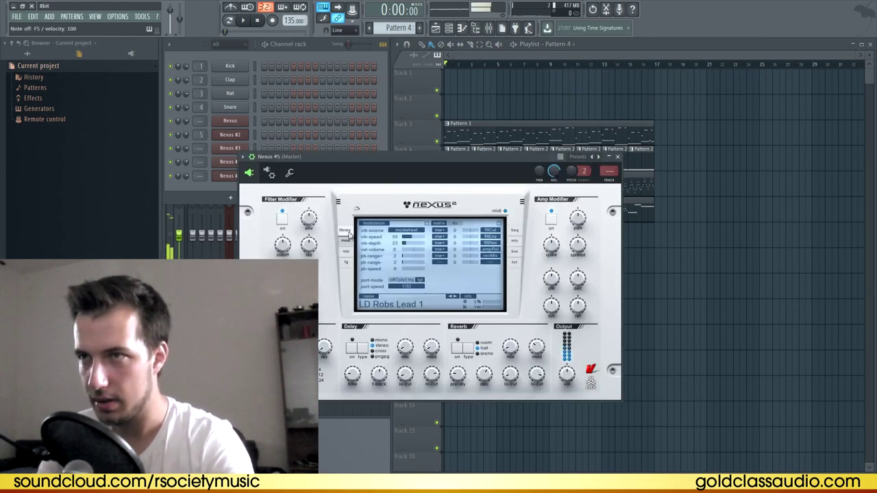
{"action": "left_click", "coordinate": [470, 253]}
{"action": "scroll", "coordinate": [466, 251], "scroll_direction": "up", "scroll_amount": 4}
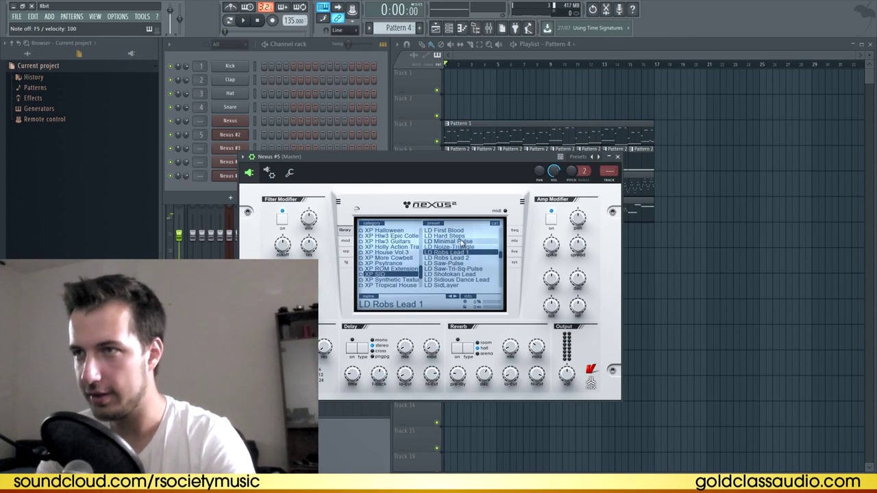
{"action": "key", "text": "space"}
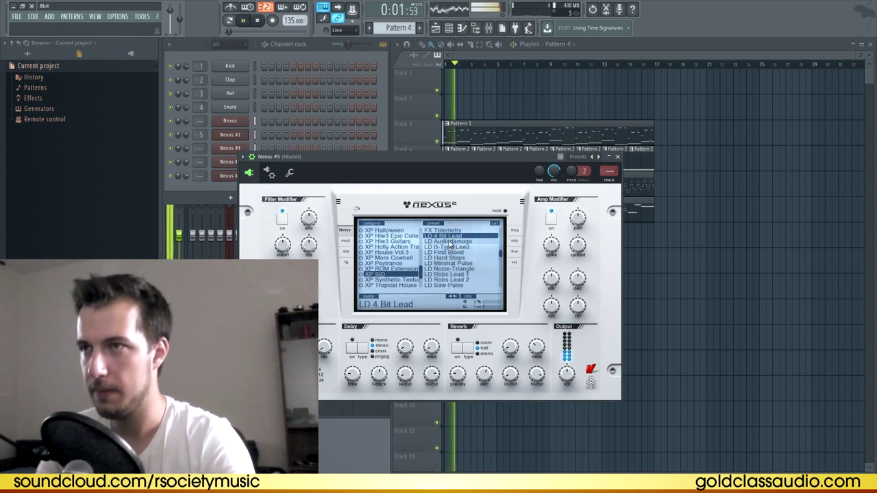
Try another XP SID lead preset in Nexus #5 and listen to the Pattern 4 melody track on its own
{"action": "left_click", "coordinate": [451, 242]}
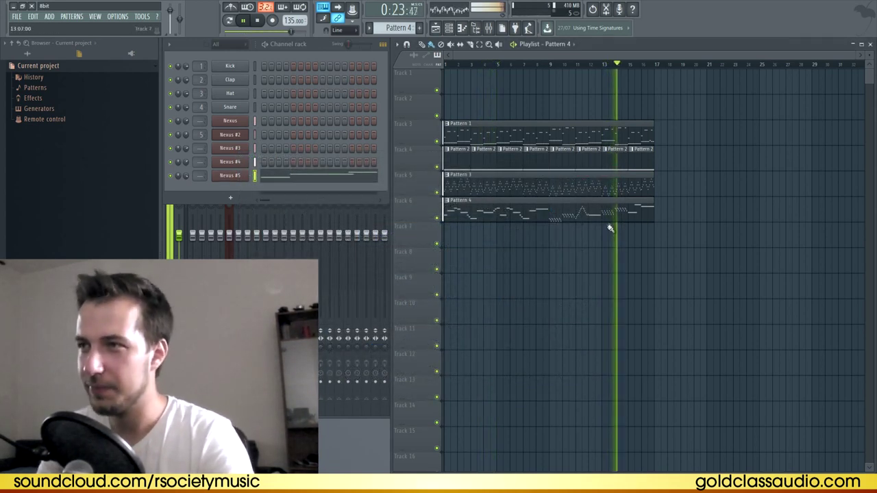
{"action": "left_click", "coordinate": [611, 230]}
{"action": "right_click", "coordinate": [638, 239]}
{"action": "key", "text": "space"}
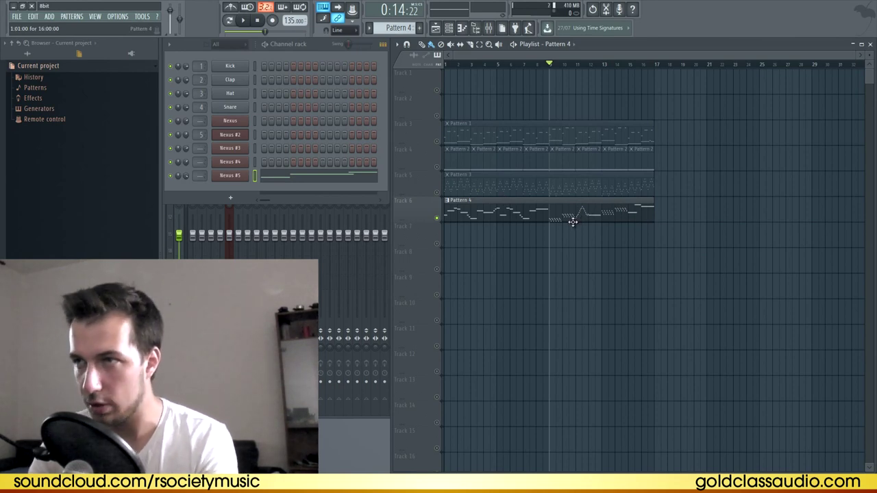
Clone Nexus #5 twice and copy its melody into both clones, Nexus #6 and Nexus #7
{"action": "key", "text": "space"}
{"action": "right_click", "coordinate": [243, 175]}
{"action": "left_click", "coordinate": [269, 246]}
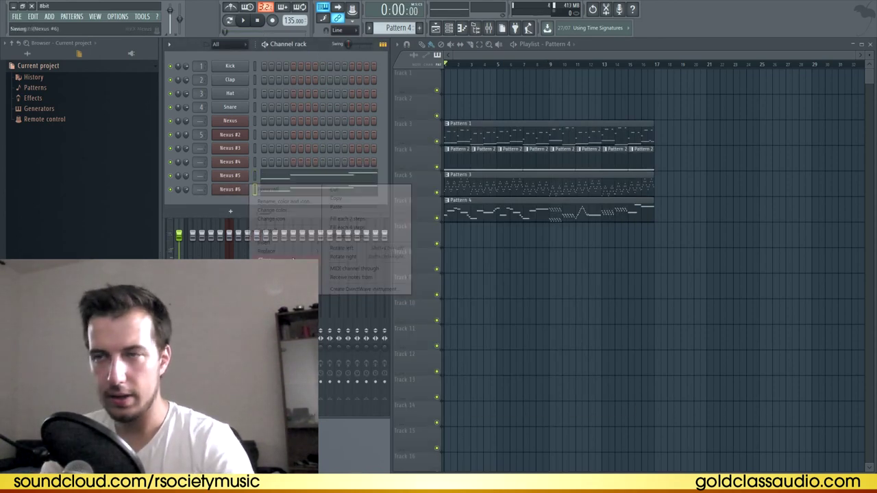
{"action": "left_click", "coordinate": [269, 260]}
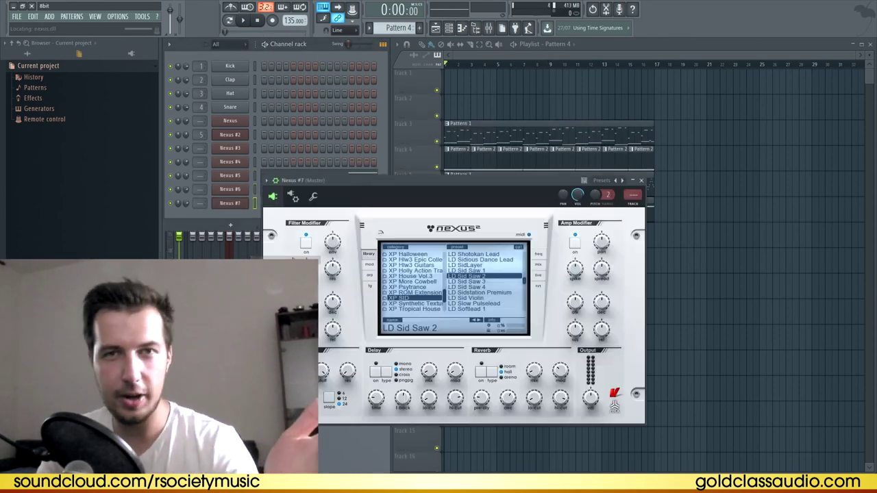
{"action": "left_click", "coordinate": [252, 197]}
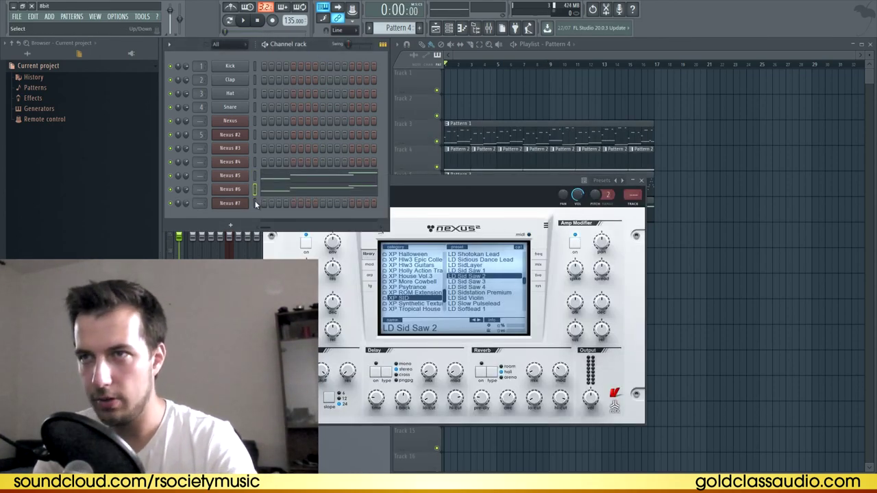
{"action": "left_click", "coordinate": [255, 203]}
Solo Nexus #7, switch it to the LD Robs Lead 1 preset and check its melody in the piano roll
{"action": "right_click", "coordinate": [171, 205]}
{"action": "left_click", "coordinate": [218, 205]}
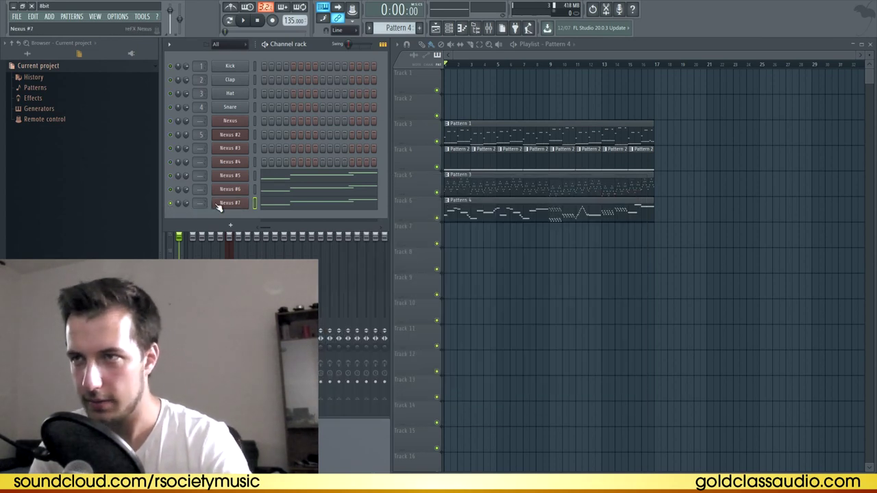
{"action": "left_click", "coordinate": [265, 207]}
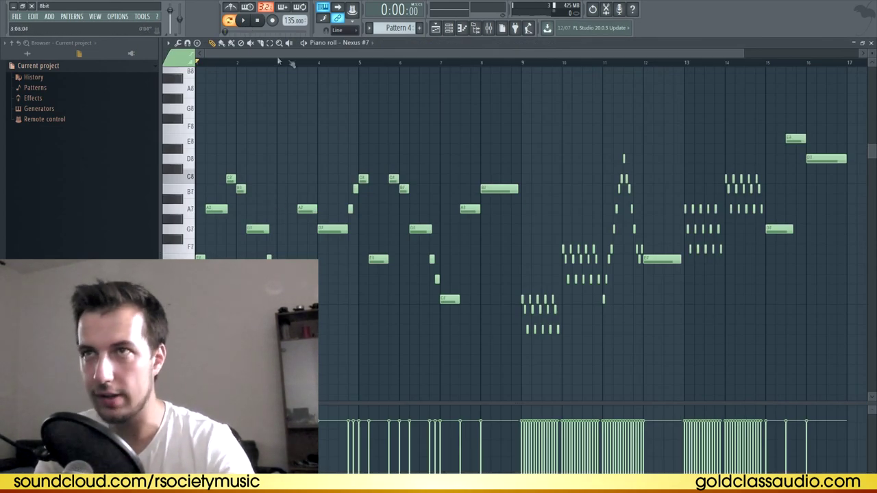
{"action": "left_click", "coordinate": [871, 43]}
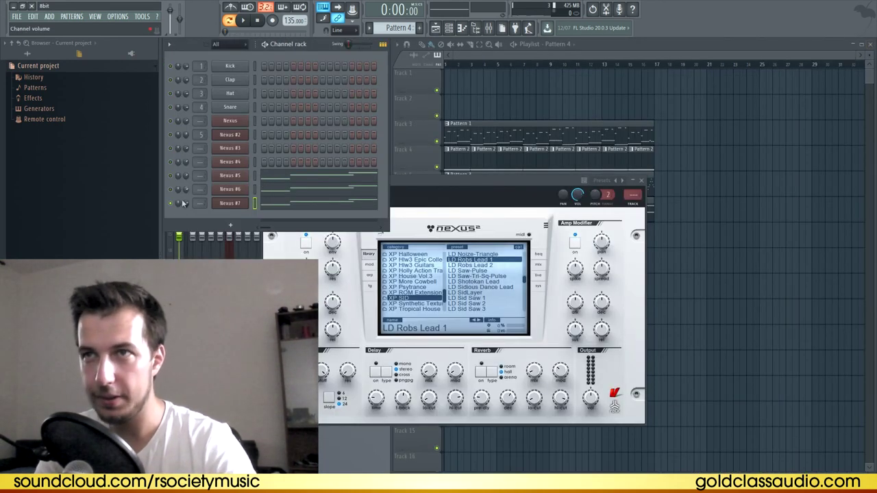
Play Pattern 4 while soloing Nexus #6 and Nexus #5 in turn to compare the lead layers
{"action": "left_click", "coordinate": [245, 26]}
{"action": "right_click", "coordinate": [170, 189]}
{"action": "left_click", "coordinate": [186, 198]}
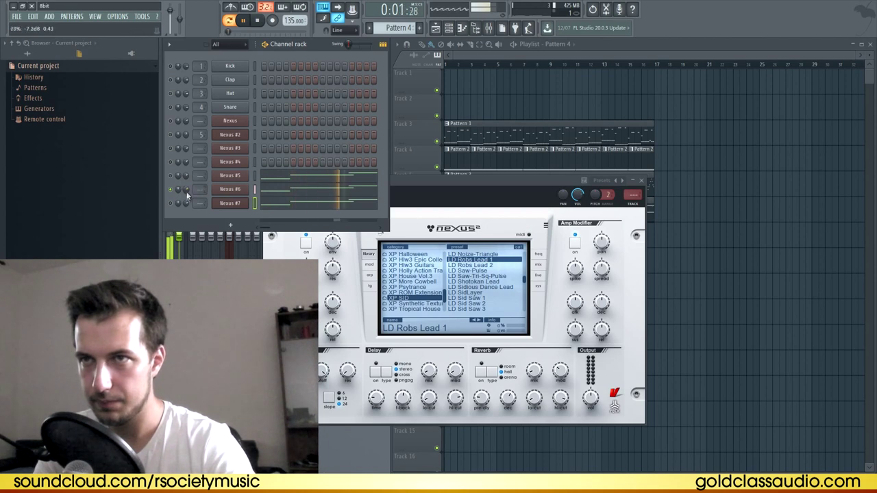
{"action": "right_click", "coordinate": [170, 175]}
{"action": "left_click", "coordinate": [229, 175]}
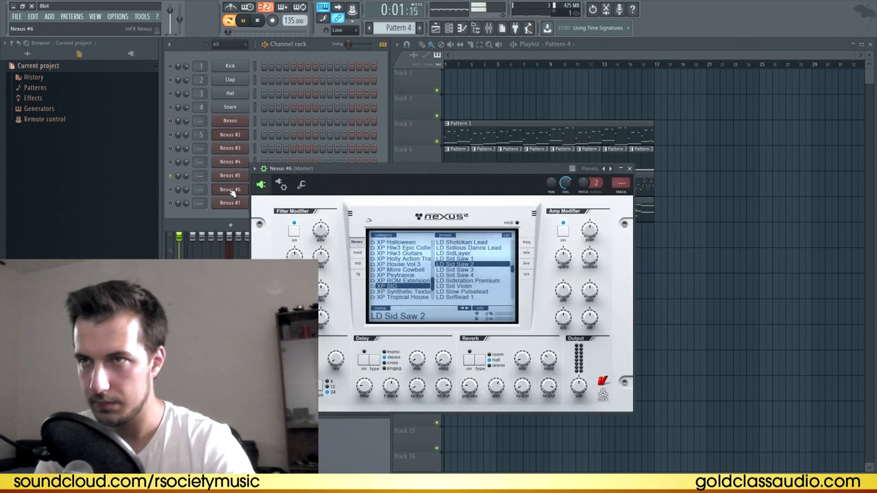
Stop playback and route Nexus #5, Nexus #6 and Nexus #7 together to mixer track 6
{"action": "key", "text": "space"}
{"action": "left_click", "coordinate": [612, 181]}
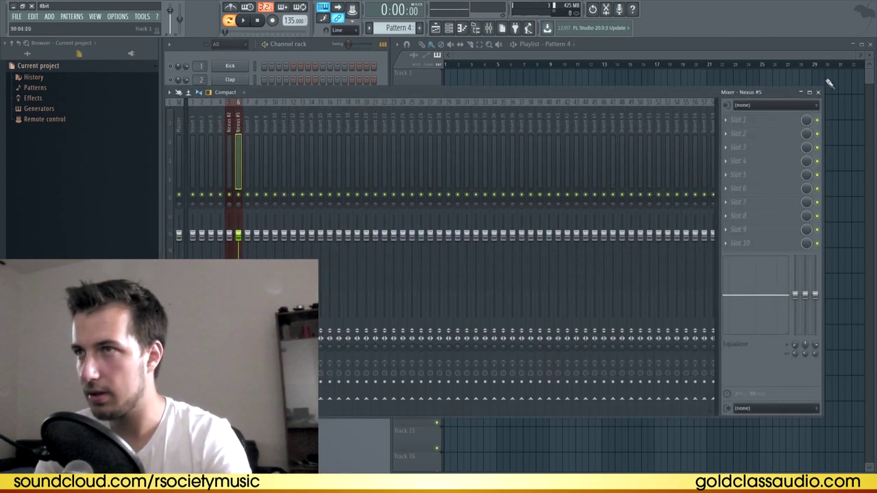
{"action": "left_click", "coordinate": [818, 92]}
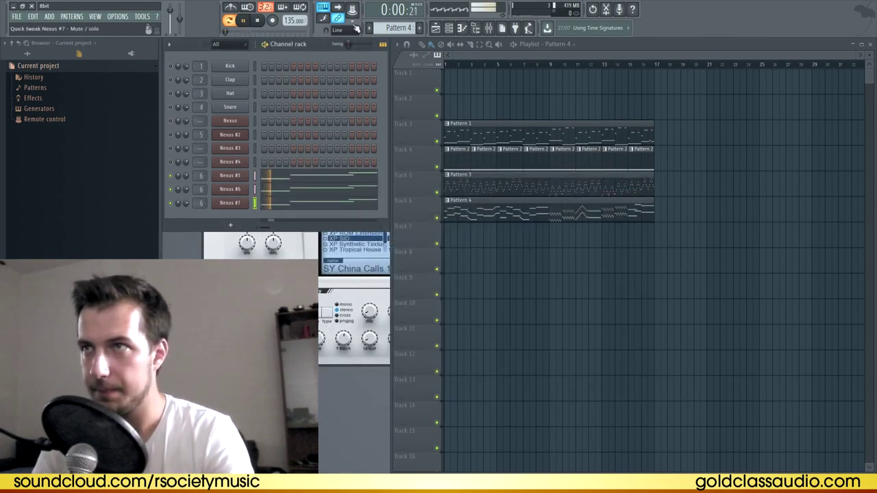
Add Fruity Parametric EQ 2 to the first effect slot of mixer track 6 and turn its first band into a low cut
{"action": "key", "text": "F9"}
{"action": "left_click", "coordinate": [738, 120]}
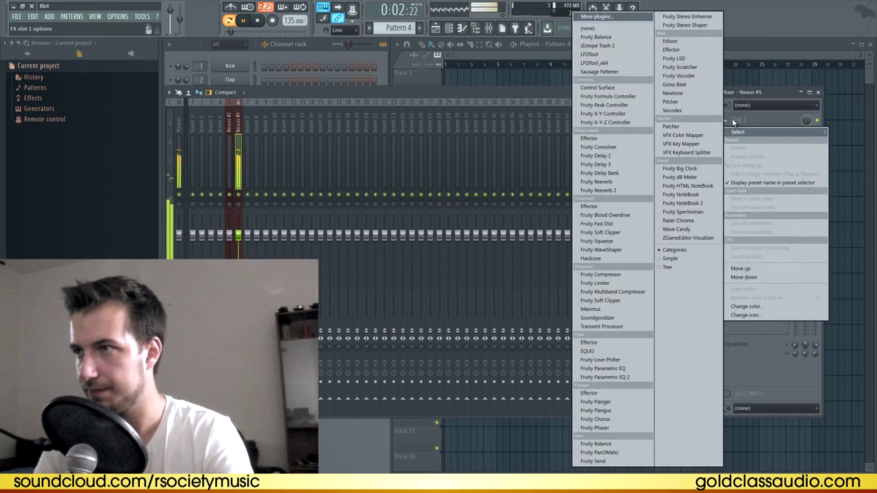
{"action": "left_click", "coordinate": [589, 351]}
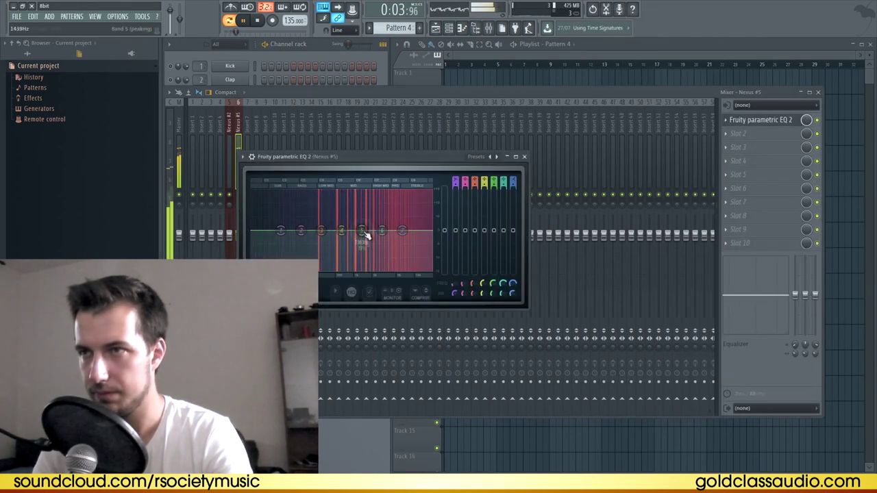
{"action": "right_click", "coordinate": [281, 230]}
{"action": "mouse_move", "coordinate": [294, 255]}
{"action": "left_click", "coordinate": [330, 281]}
{"action": "left_click_drag", "start_coordinate": [281, 230], "coordinate": [303, 234]}
Slightly lower the EQ's upper bands and band 4 around 616 Hz, and close the equalizer
{"action": "left_click_drag", "start_coordinate": [384, 233], "coordinate": [358, 212]}
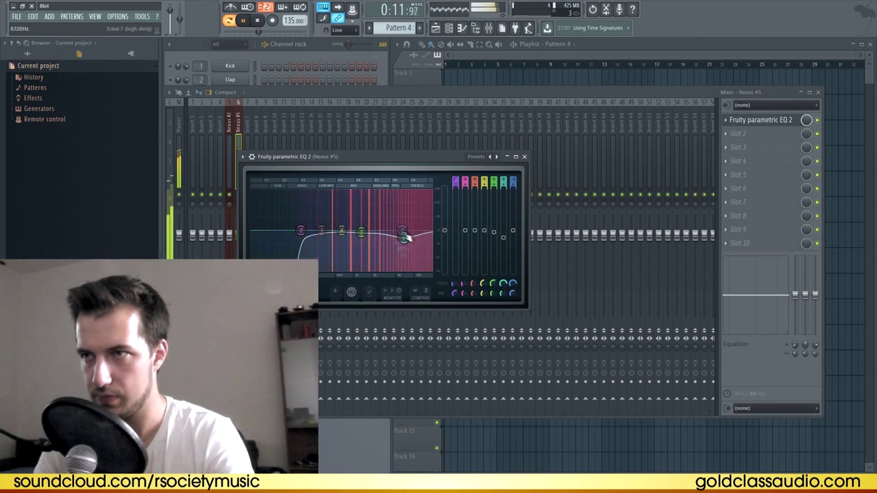
{"action": "mouse_move", "coordinate": [351, 235]}
{"action": "left_mouse_down"}
{"action": "mouse_move", "coordinate": [330, 237]}
{"action": "mouse_move", "coordinate": [369, 231]}
{"action": "mouse_move", "coordinate": [499, 168]}
{"action": "mouse_move", "coordinate": [524, 172]}
{"action": "mouse_move", "coordinate": [354, 185]}
{"action": "mouse_move", "coordinate": [365, 225]}
{"action": "mouse_move", "coordinate": [541, 210]}
{"action": "mouse_move", "coordinate": [408, 245]}
{"action": "mouse_move", "coordinate": [348, 248]}
{"action": "left_mouse_up"}
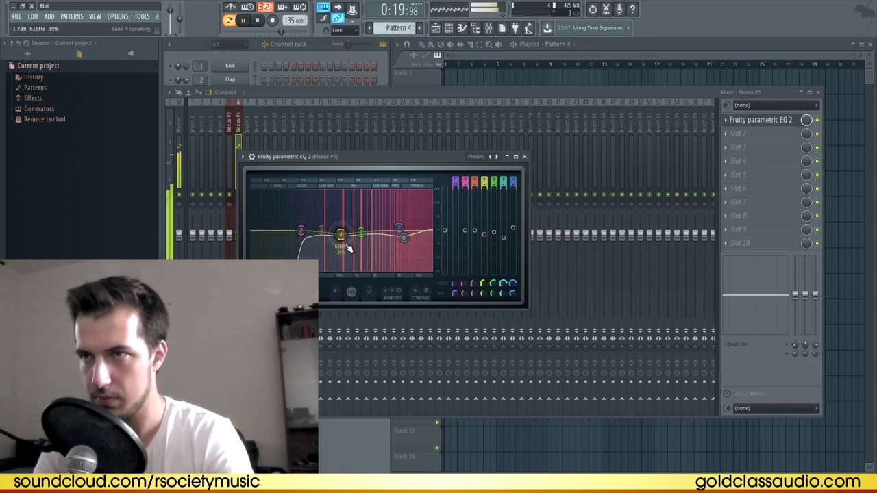
{"action": "left_click", "coordinate": [524, 157]}
Add Fruity Reeverb to the second slot of the lead track with a 0.4 sec decay and close the mixer
{"action": "left_click", "coordinate": [726, 133]}
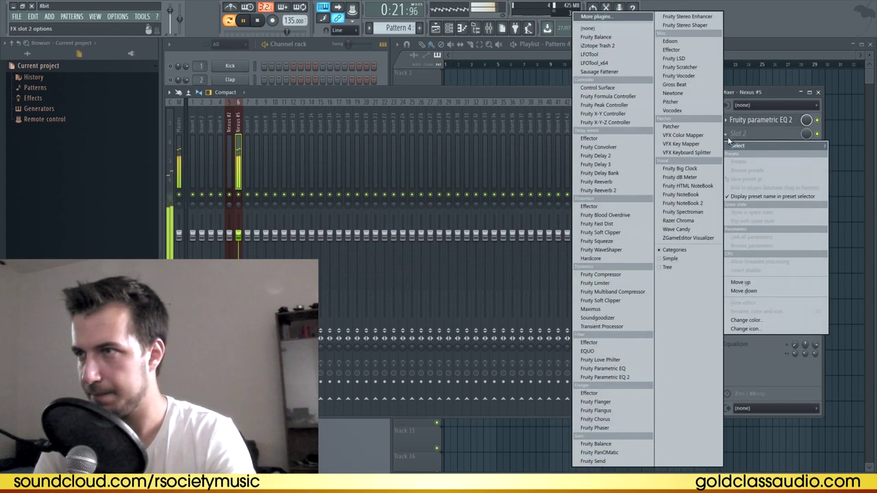
{"action": "left_click", "coordinate": [585, 183]}
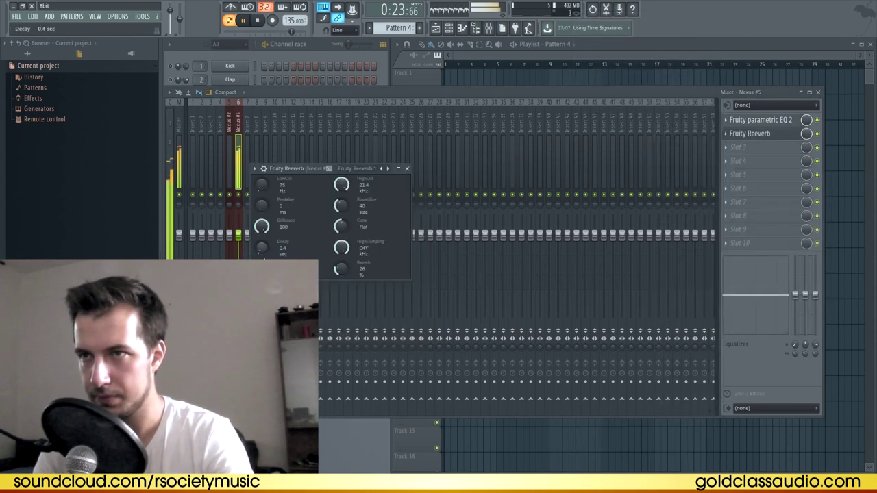
{"action": "left_click", "coordinate": [407, 169]}
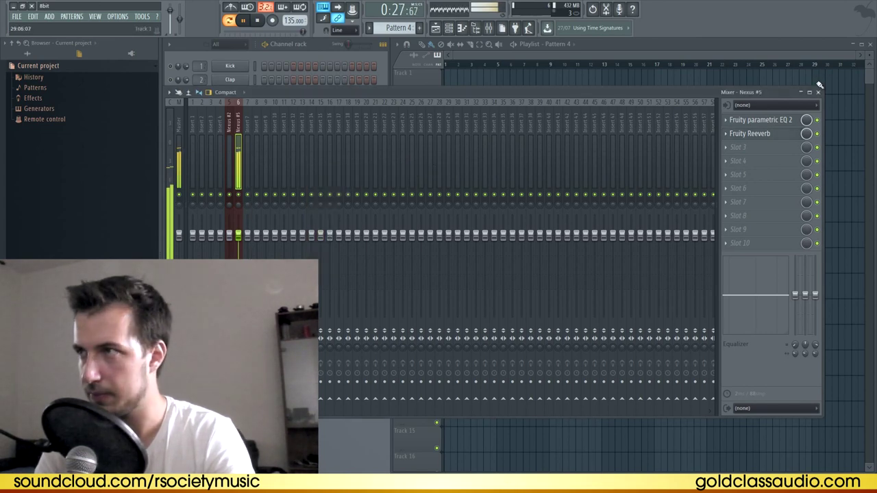
{"action": "left_click", "coordinate": [817, 92]}
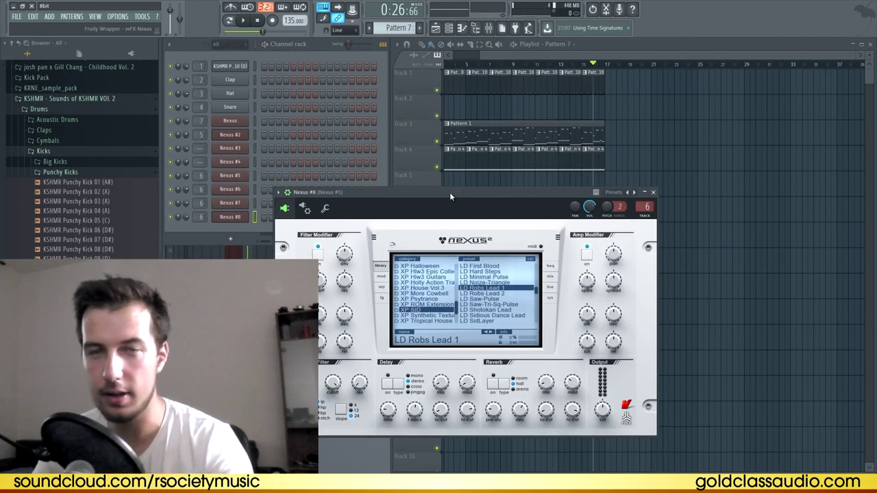
Look through the XP SID preset list of Nexus #8 down to the SY sounds and close the plugin
{"action": "scroll", "coordinate": [498, 304], "scroll_direction": "down", "scroll_amount": 5}
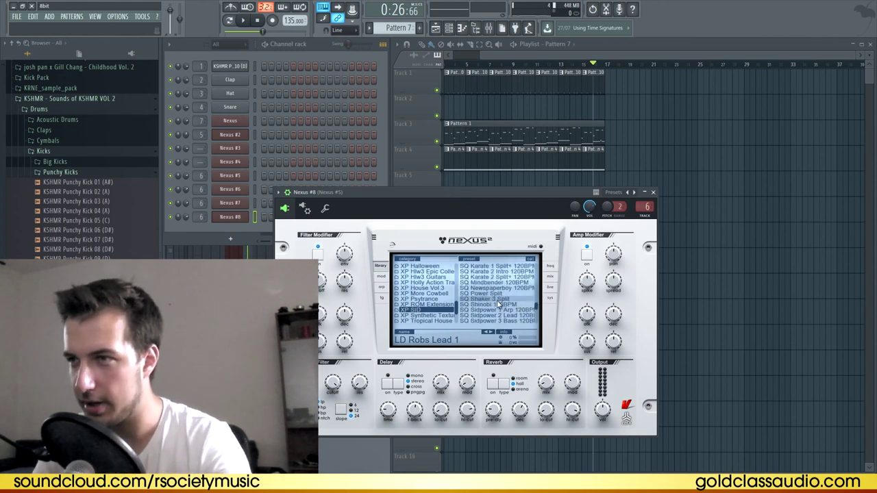
{"action": "scroll", "coordinate": [498, 303], "scroll_direction": "down", "scroll_amount": 4}
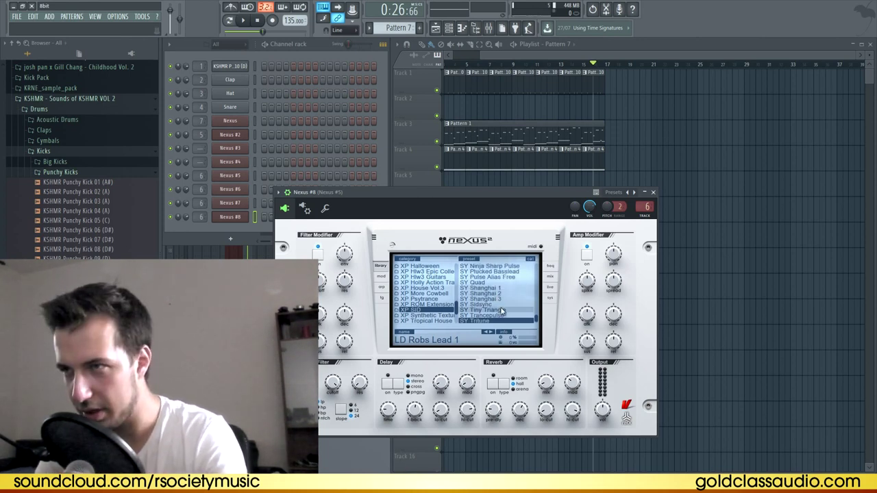
{"action": "left_click", "coordinate": [652, 193]}
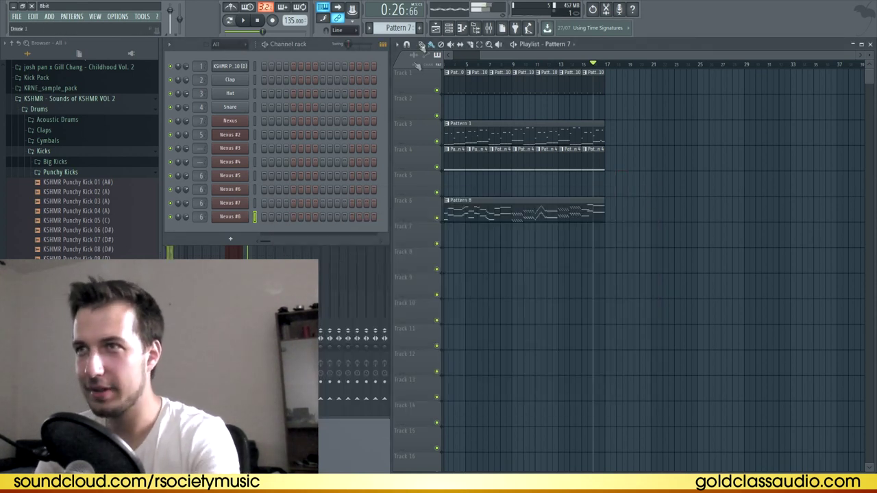
Open the Nexus #8 piano roll in Pattern 7, add a bar-long A4 bass note in bar 1 and audition it
{"action": "right_click", "coordinate": [232, 218]}
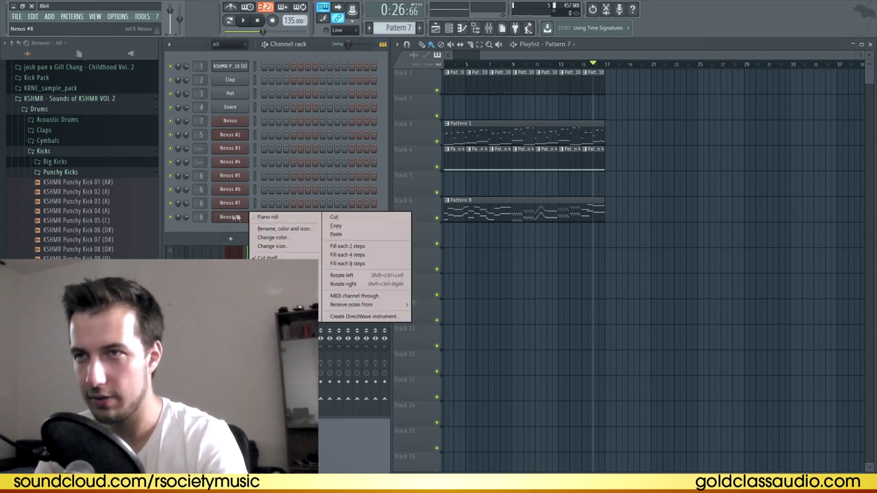
{"action": "left_click", "coordinate": [267, 218]}
{"action": "key", "text": "ctrl+Up"}
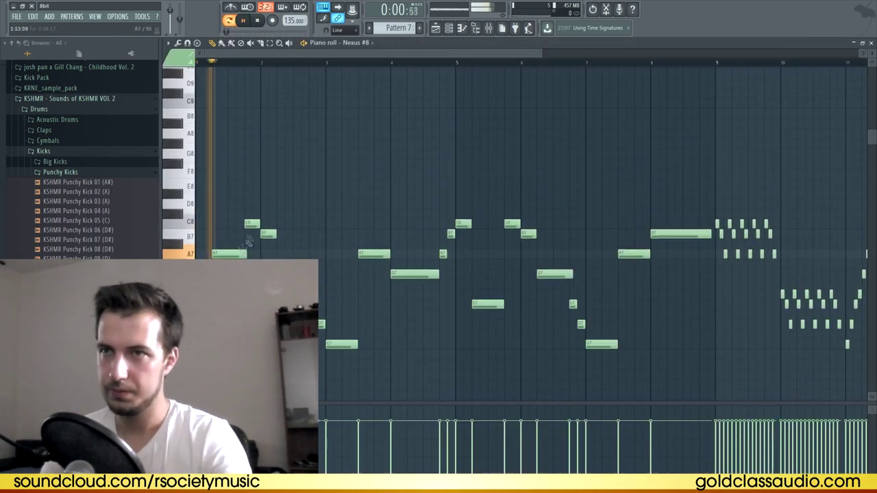
{"action": "scroll", "coordinate": [237, 253], "scroll_direction": "down", "scroll_amount": 5}
{"action": "left_click", "coordinate": [204, 225]}
{"action": "left_click_drag", "start_coordinate": [226, 226], "coordinate": [445, 226]}
{"action": "scroll", "coordinate": [404, 261], "scroll_direction": "up", "scroll_amount": 4}
{"action": "key", "text": "space"}
{"action": "key", "text": "space"}
{"action": "right_click", "coordinate": [442, 370]}
{"action": "key", "text": "space"}
{"action": "key", "text": "space"}
Raise the first melody note of bar 2 to E8, lengthen it to half a bar and delete the melody notes following it
{"action": "left_click_drag", "start_coordinate": [267, 129], "coordinate": [267, 96]}
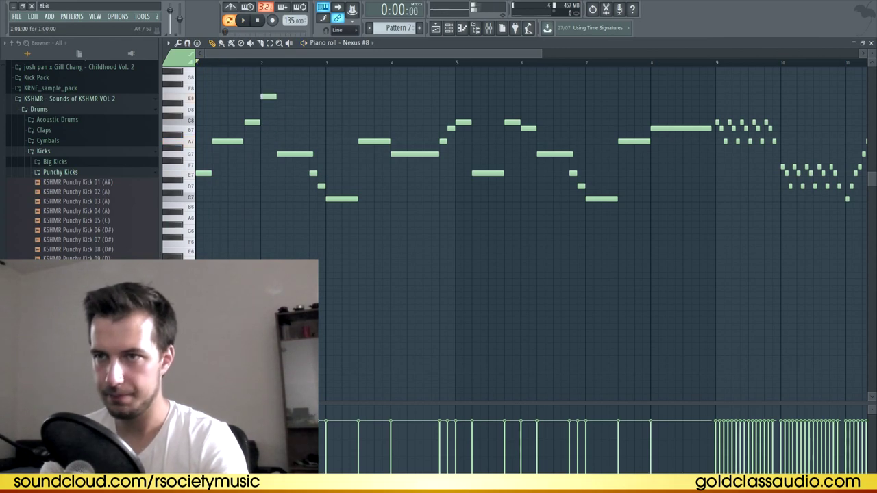
{"action": "key", "text": "space"}
{"action": "scroll", "coordinate": [291, 165], "scroll_direction": "up", "scroll_amount": 1}
{"action": "right_click", "coordinate": [294, 193]}
{"action": "left_click_drag", "start_coordinate": [275, 135], "coordinate": [292, 135]}
{"action": "key", "text": "space"}
{"action": "key", "text": "space"}
Place a bar-long G4 bass note in bar 3 and play the pattern
{"action": "scroll", "coordinate": [315, 226], "scroll_direction": "down", "scroll_amount": 1}
{"action": "key", "text": "space"}
{"action": "left_click_drag", "start_coordinate": [328, 366], "coordinate": [328, 385]}
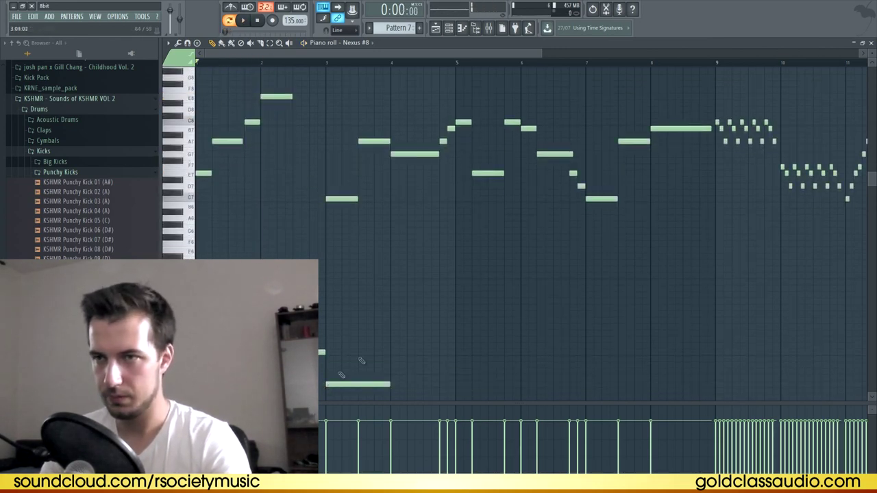
{"action": "scroll", "coordinate": [368, 290], "scroll_direction": "up", "scroll_amount": 2}
{"action": "key", "text": "space"}
{"action": "key", "text": "space"}
Lengthen the E8 note in bar 2, add a short E8 near the bar's end and play from bar 2
{"action": "left_click_drag", "start_coordinate": [292, 174], "coordinate": [300, 174]}
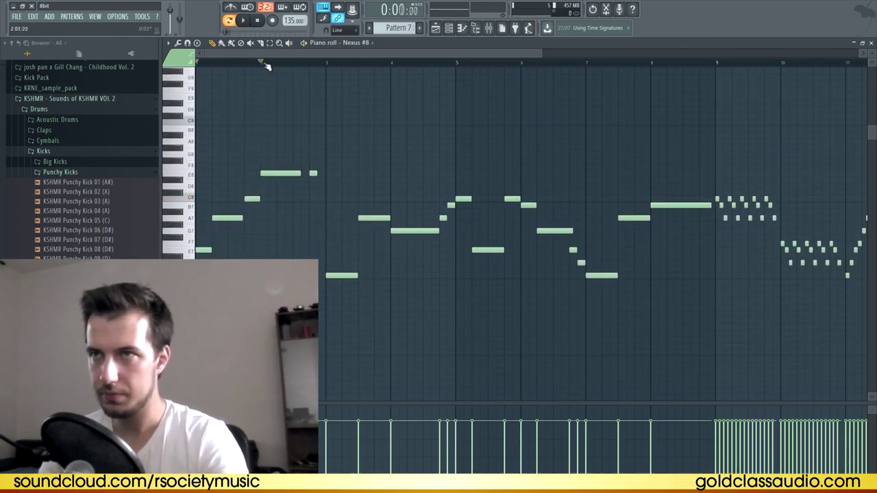
{"action": "left_click", "coordinate": [262, 63]}
{"action": "scroll", "coordinate": [262, 63], "scroll_direction": "up", "scroll_amount": 2}
{"action": "key", "text": "space"}
{"action": "key", "text": "space"}
Replace the C7 note at the start of bar 3 with short D8 and E8 notes, and lengthen the short E8 before them
{"action": "left_click", "coordinate": [360, 186]}
{"action": "key", "text": "space"}
{"action": "right_click", "coordinate": [384, 276]}
{"action": "key", "text": "space"}
{"action": "key", "text": "space"}
{"action": "left_click_drag", "start_coordinate": [360, 185], "coordinate": [357, 175]}
{"action": "key", "text": "space"}
{"action": "left_click", "coordinate": [373, 174]}
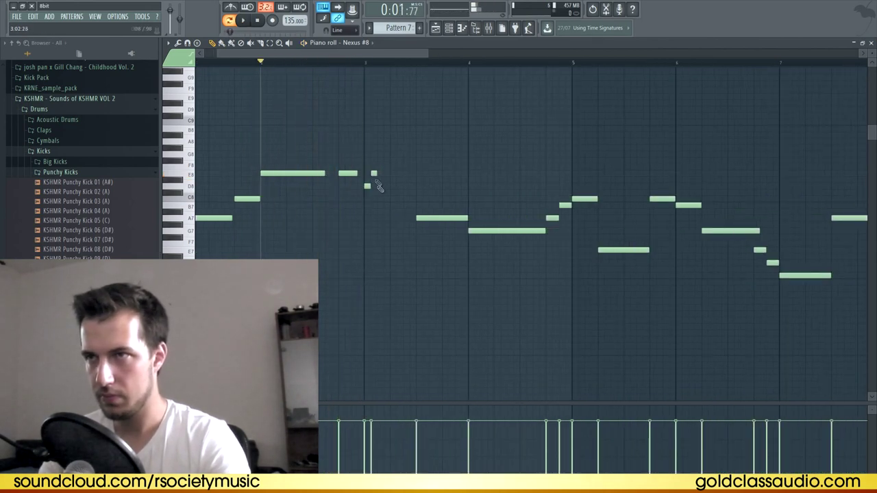
Continue bar 3 with a short D8 and a longer B7 note, and delete the old A7 note
{"action": "left_click", "coordinate": [367, 66]}
{"action": "scroll", "coordinate": [368, 65], "scroll_direction": "up", "scroll_amount": 2}
{"action": "key", "text": "space"}
{"action": "key", "text": "space"}
{"action": "left_click", "coordinate": [397, 191]}
{"action": "left_click", "coordinate": [406, 206]}
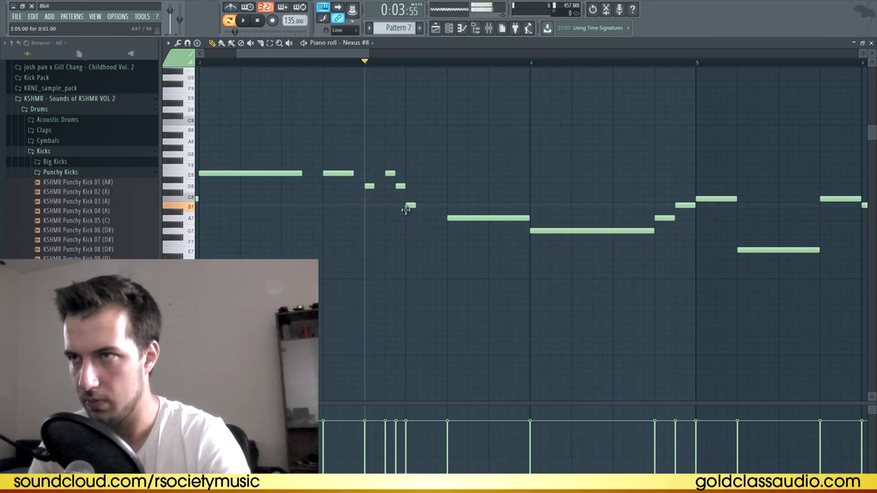
{"action": "right_click", "coordinate": [450, 217]}
{"action": "key", "text": "space"}
{"action": "key", "text": "space"}
{"action": "left_click_drag", "start_coordinate": [414, 206], "coordinate": [447, 207]}
Transpose the reworked melody of bars 1 to 3 down one octave and play it from the start
{"action": "key", "text": "ctrl+Down"}
{"action": "key", "text": "space"}
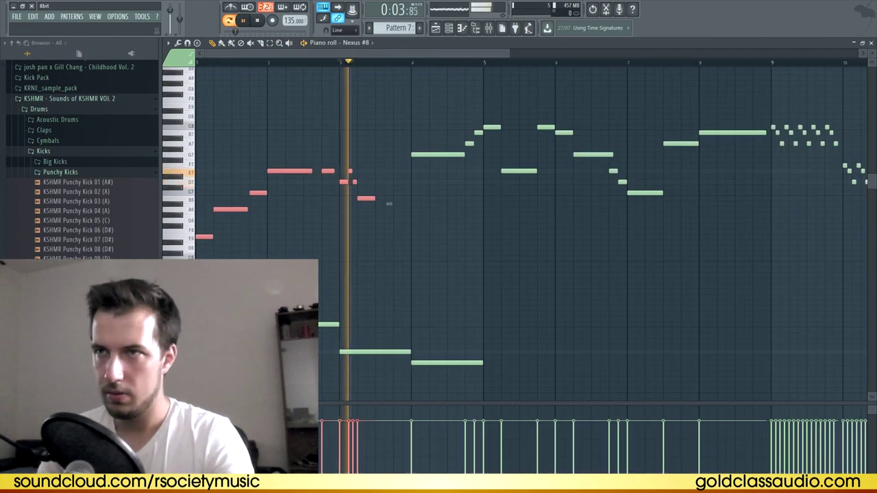
{"action": "key", "text": "space"}
{"action": "left_click", "coordinate": [200, 63]}
{"action": "key", "text": "space"}
{"action": "left_click", "coordinate": [265, 104], "text": "ctrl"}
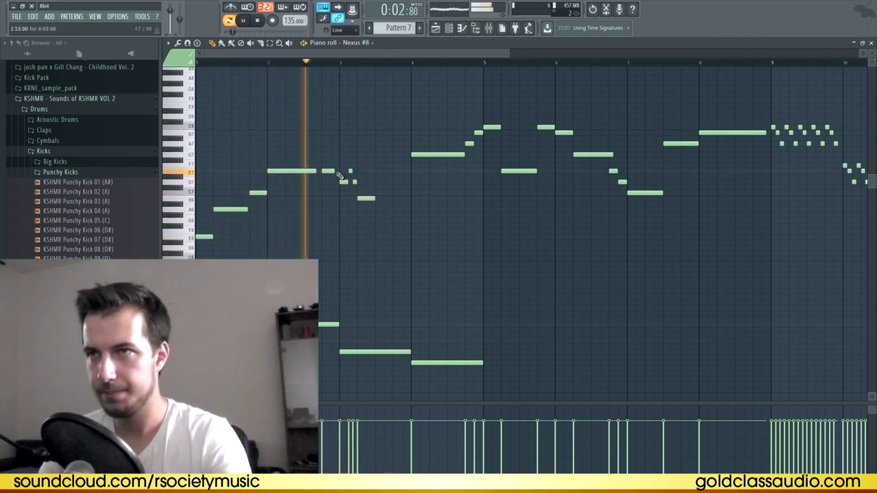
{"action": "key", "text": "space"}
Add C7 and B6 notes in bar 3 and full-bar A6 and E7 notes in bars 4 and 5, replacing the old notes there
{"action": "left_click", "coordinate": [377, 190]}
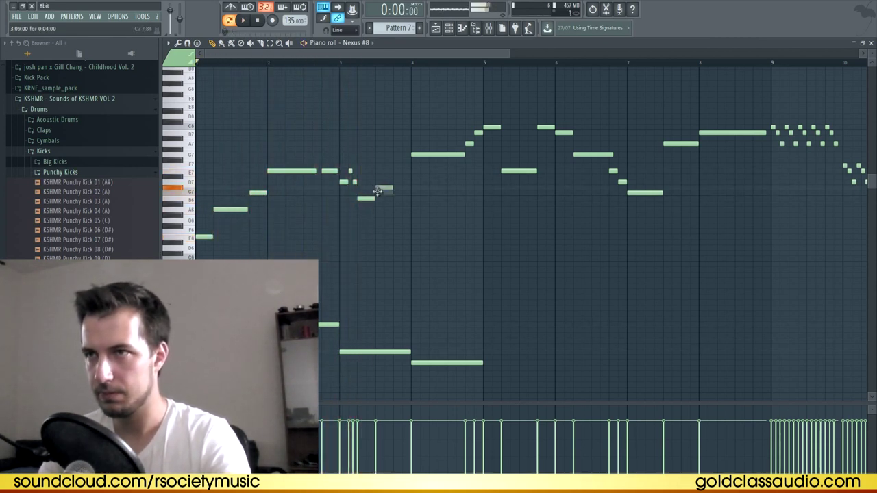
{"action": "left_click", "coordinate": [397, 198]}
{"action": "left_click", "coordinate": [416, 209]}
{"action": "right_click", "coordinate": [458, 155]}
{"action": "left_click_drag", "start_coordinate": [426, 210], "coordinate": [488, 171]}
{"action": "right_click", "coordinate": [526, 170]}
{"action": "key", "text": "space"}
{"action": "scroll", "coordinate": [411, 72], "scroll_direction": "down", "scroll_amount": 1}
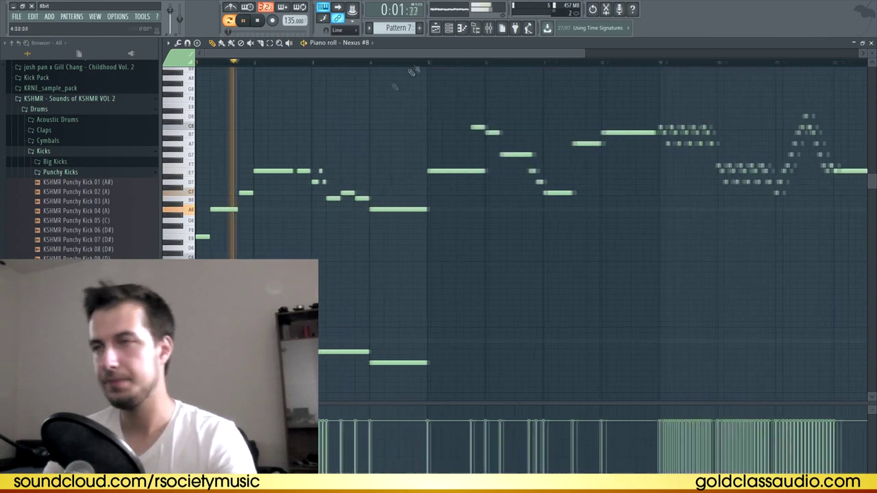
{"action": "key", "text": "space"}
Lengthen the first B6 note in bar 3 and shorten the following C7 and B6 notes during playback
{"action": "key", "text": "space"}
{"action": "left_click_drag", "start_coordinate": [339, 199], "coordinate": [350, 198]}
{"action": "left_click_drag", "start_coordinate": [341, 193], "coordinate": [364, 200]}
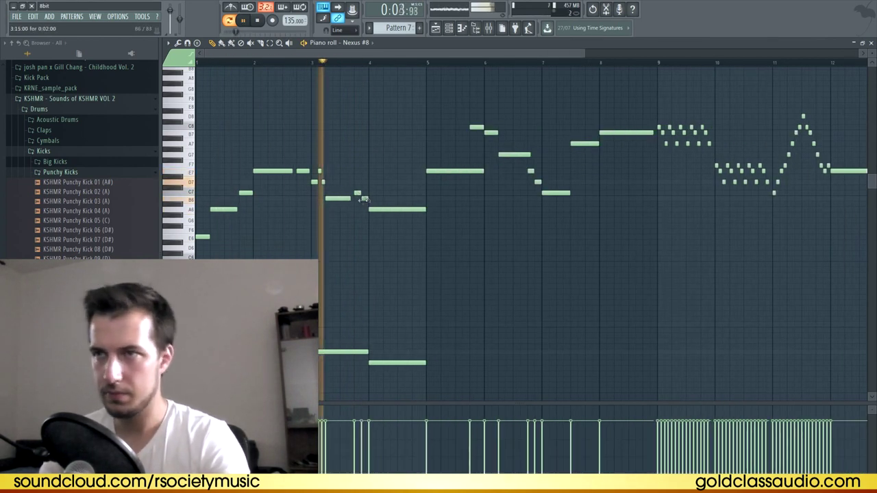
Shorten the A6 note in bar 4 and replace the full-bar E7 with short E7, A7 and E7 notes across bars 4 and 5
{"action": "key", "text": "space"}
{"action": "left_click_drag", "start_coordinate": [424, 209], "coordinate": [396, 210]}
{"action": "left_click", "coordinate": [400, 171]}
{"action": "right_click", "coordinate": [439, 171]}
{"action": "left_click_drag", "start_coordinate": [428, 150], "coordinate": [439, 144]}
{"action": "left_click", "coordinate": [443, 172]}
{"action": "key", "text": "space"}
Duplicate the low bass notes of bars 1 to 4 into bars 5 to 8 and delete the old C8, B7 and G7 melody notes
{"action": "left_click_drag", "start_coordinate": [437, 300], "coordinate": [200, 400]}
{"action": "key", "text": "ctrl+b"}
{"action": "right_click", "coordinate": [491, 128]}
{"action": "right_click", "coordinate": [512, 149]}
Start the E7 note at the end of bar 4 later with the A6 extended up to it, and add an A7 note in bar 5
{"action": "left_click_drag", "start_coordinate": [398, 165], "coordinate": [412, 165]}
{"action": "left_click_drag", "start_coordinate": [395, 204], "coordinate": [411, 204]}
{"action": "key", "text": "space"}
{"action": "key", "text": "space"}
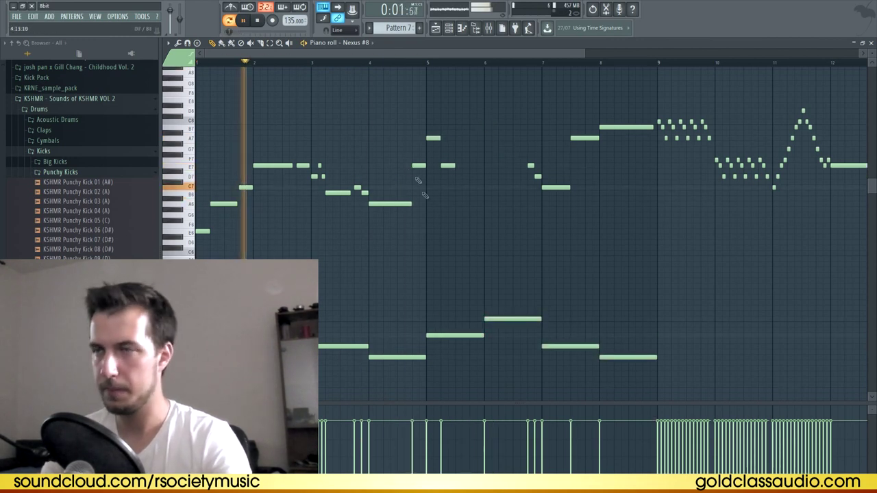
{"action": "key", "text": "space"}
{"action": "left_click", "coordinate": [472, 138]}
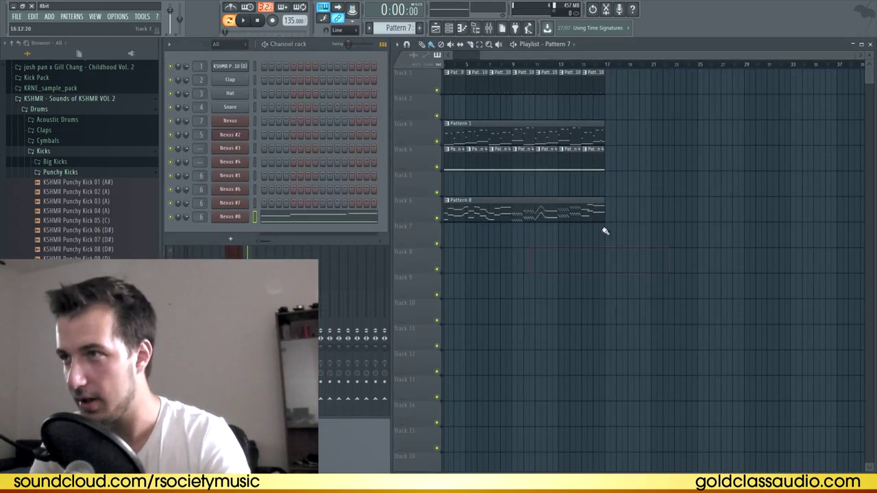
Place Pattern 7 on Track 7 from bar 17 and play the arrangement from just before it
{"action": "left_click", "coordinate": [603, 231]}
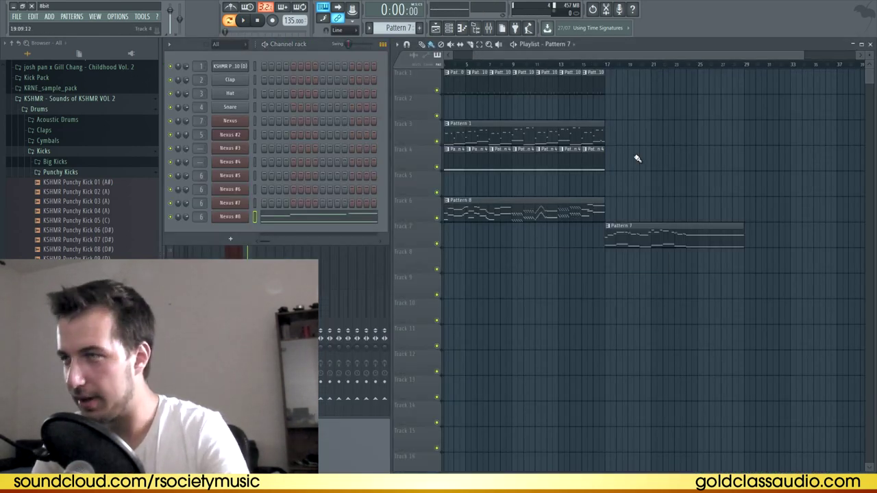
{"action": "right_click", "coordinate": [595, 63]}
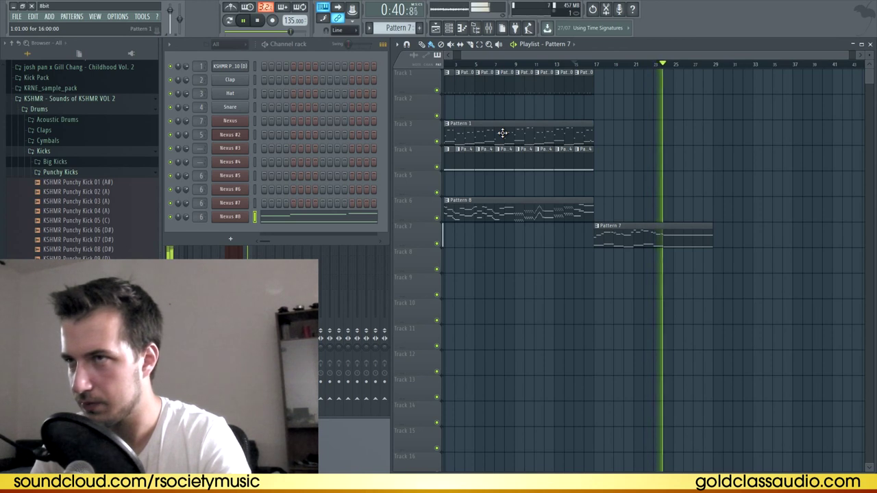
{"action": "left_click", "coordinate": [502, 133]}
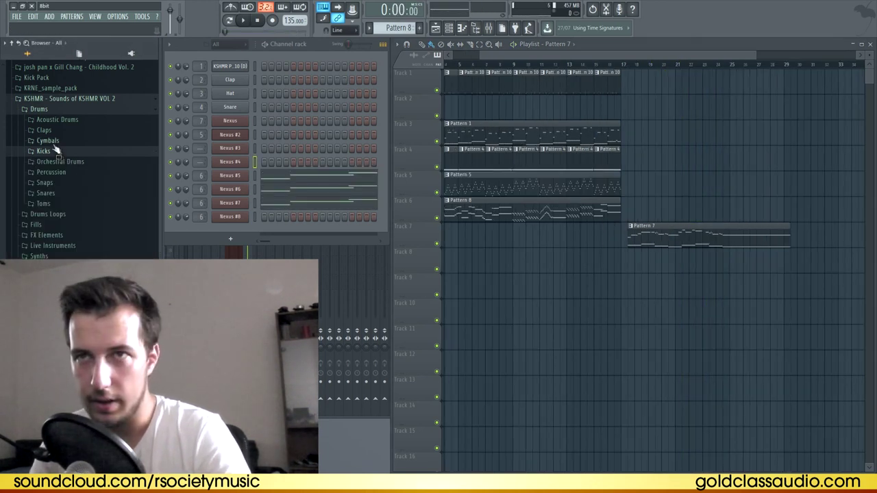
Place the KSHMR Orchestra Crash Transition 03 sample on Track 8 with its peak at bar 17, and open its channel settings
{"action": "left_click", "coordinate": [60, 143]}
{"action": "left_click", "coordinate": [63, 152]}
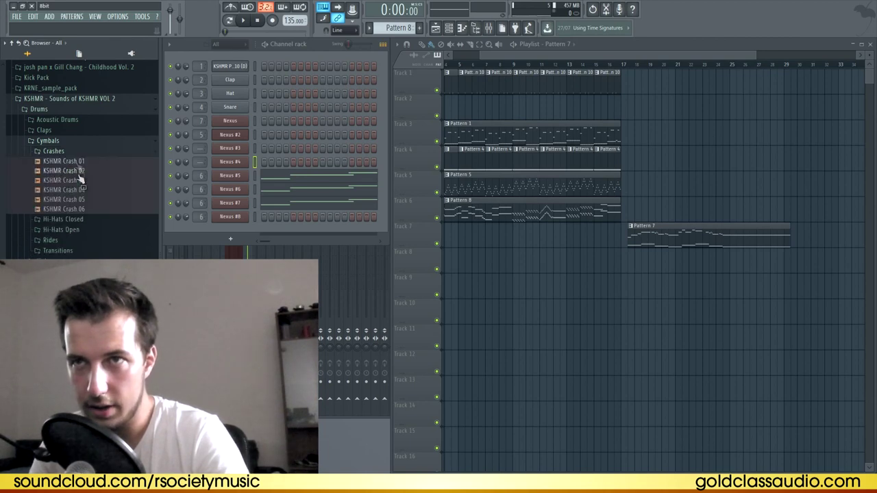
{"action": "left_click", "coordinate": [57, 140]}
{"action": "left_click", "coordinate": [67, 162]}
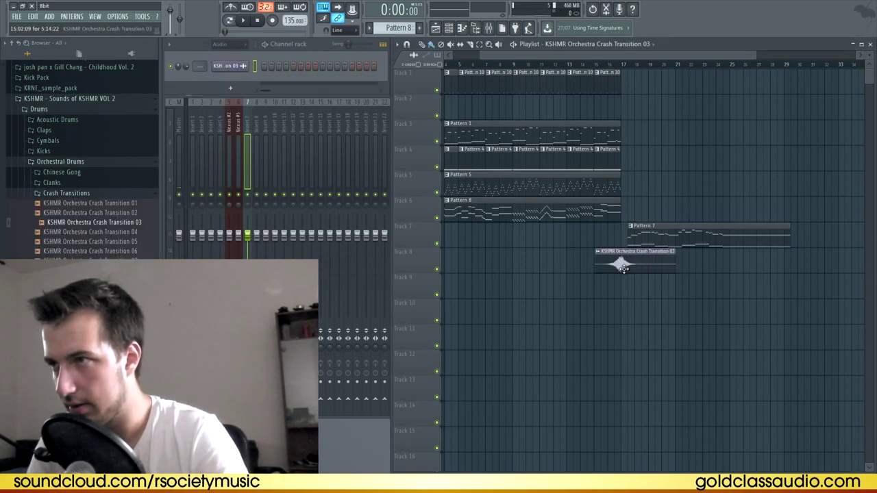
{"action": "double_click", "coordinate": [623, 269]}
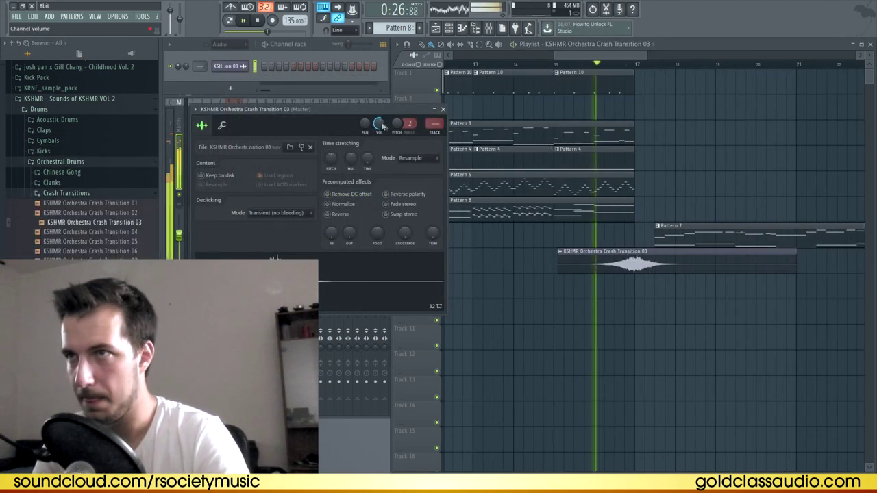
Align the Pattern 7 clip with bar 17 during playback and close the crash sample's channel settings
{"action": "left_click_drag", "start_coordinate": [682, 233], "coordinate": [662, 230]}
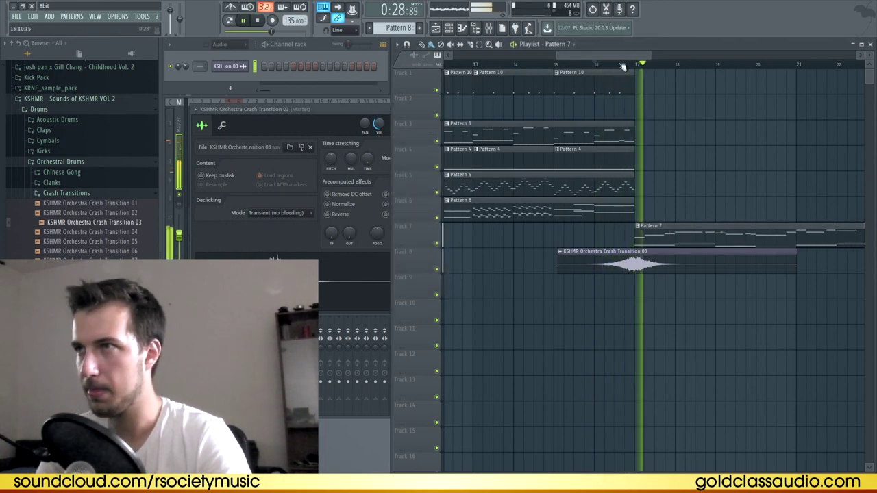
{"action": "scroll", "coordinate": [623, 67], "scroll_direction": "down", "scroll_amount": 4}
{"action": "left_click", "coordinate": [367, 110]}
{"action": "left_click", "coordinate": [445, 110]}
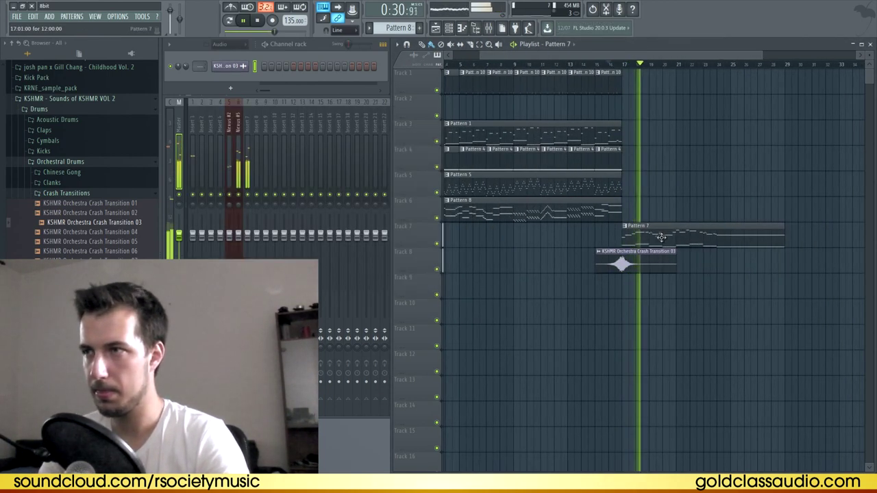
Place a Pattern 1 clip on Track 3 at bar 33, extend it to bar 37, and play from its start
{"action": "key", "text": "F6"}
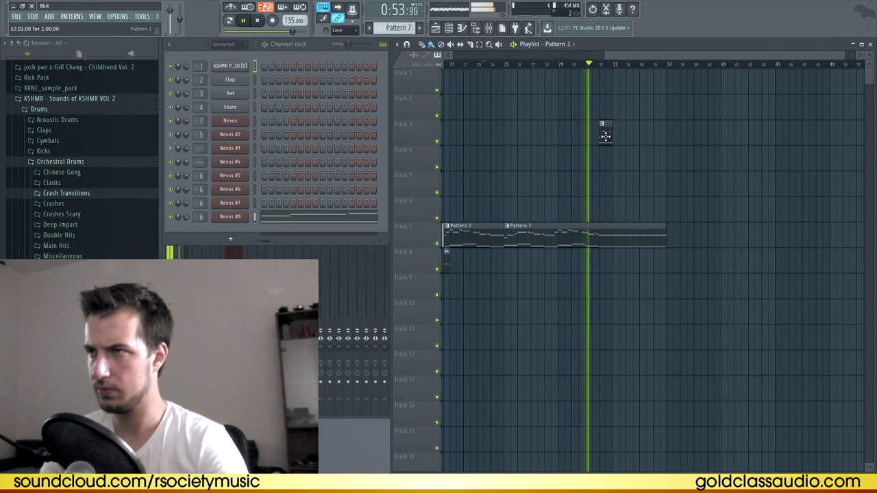
{"action": "left_click_drag", "start_coordinate": [605, 137], "coordinate": [631, 134]}
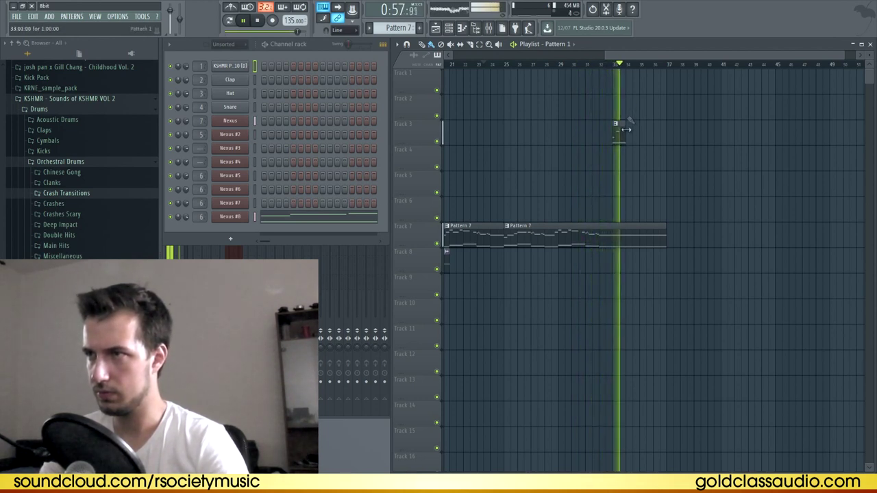
{"action": "left_click_drag", "start_coordinate": [624, 130], "coordinate": [665, 136]}
{"action": "left_click", "coordinate": [613, 63]}
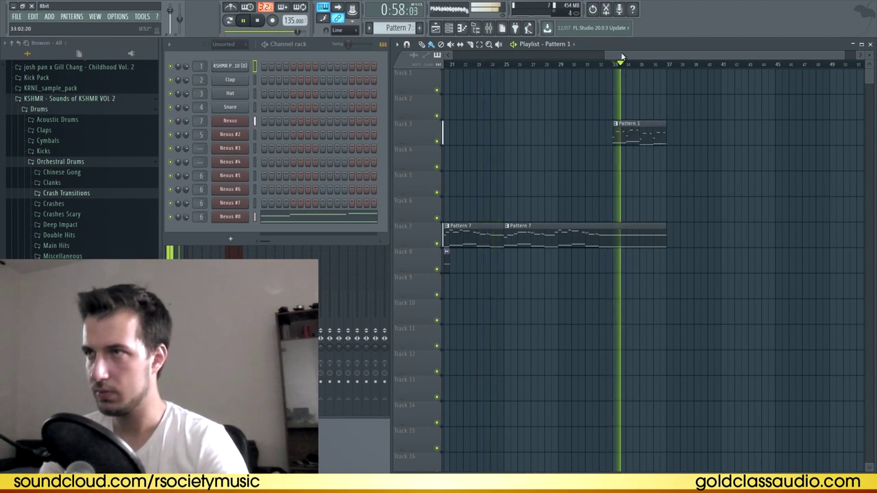
{"action": "left_click_drag", "start_coordinate": [614, 53], "coordinate": [595, 58]}
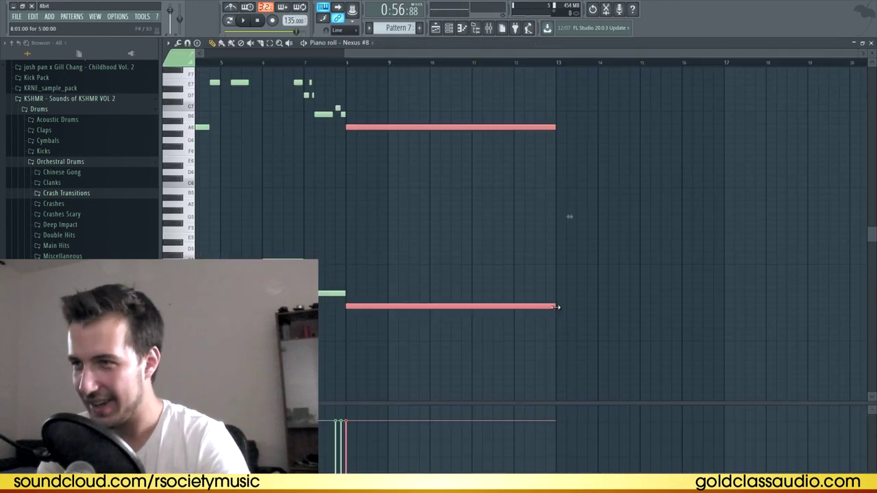
Extend the two final long notes of Pattern 7 to bar 17, play them, and return to the playlist
{"action": "left_click_drag", "start_coordinate": [558, 305], "coordinate": [725, 305]}
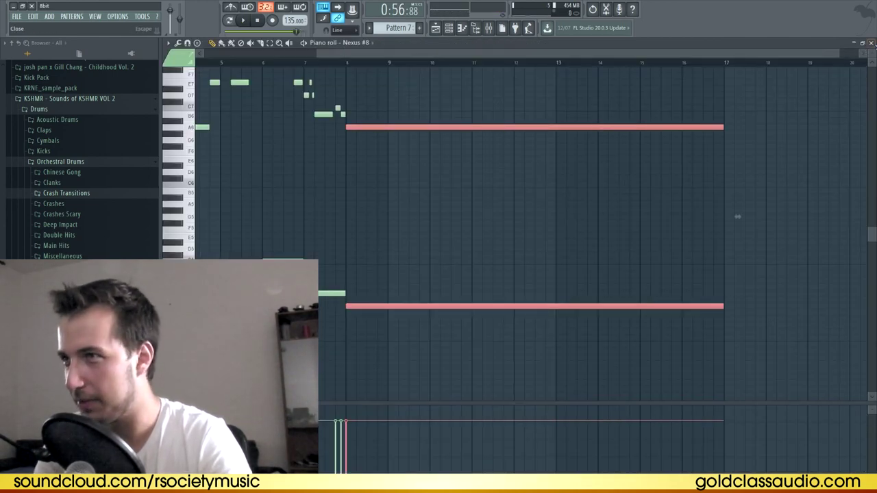
{"action": "key", "text": "space"}
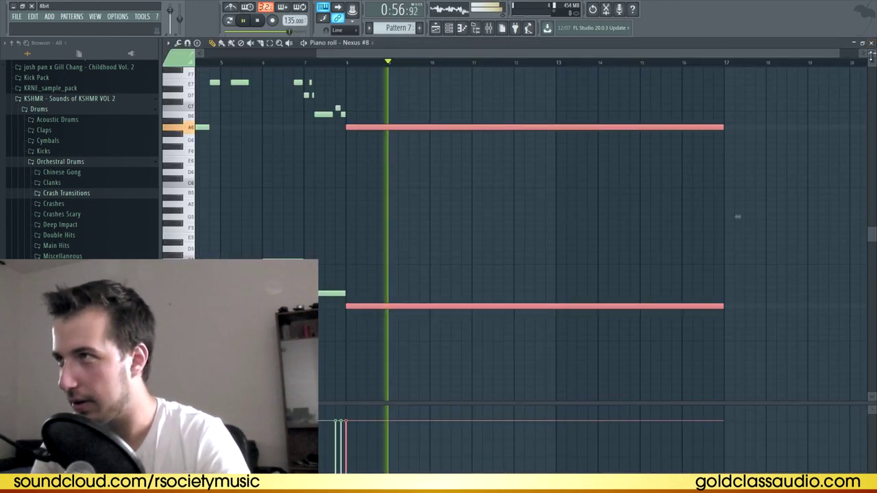
{"action": "left_click", "coordinate": [870, 44]}
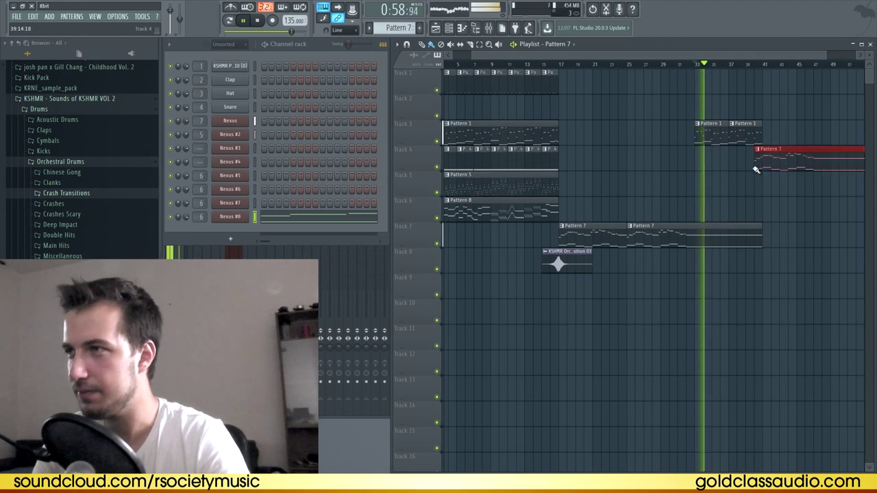
Copy the crash transition clip along Track 8 so it peaks at bar 41, and set the play position to bar 39
{"action": "left_click_drag", "start_coordinate": [569, 262], "coordinate": [772, 262]}
{"action": "left_click_drag", "start_coordinate": [591, 56], "coordinate": [572, 57]}
{"action": "left_click_drag", "start_coordinate": [604, 64], "coordinate": [532, 67]}
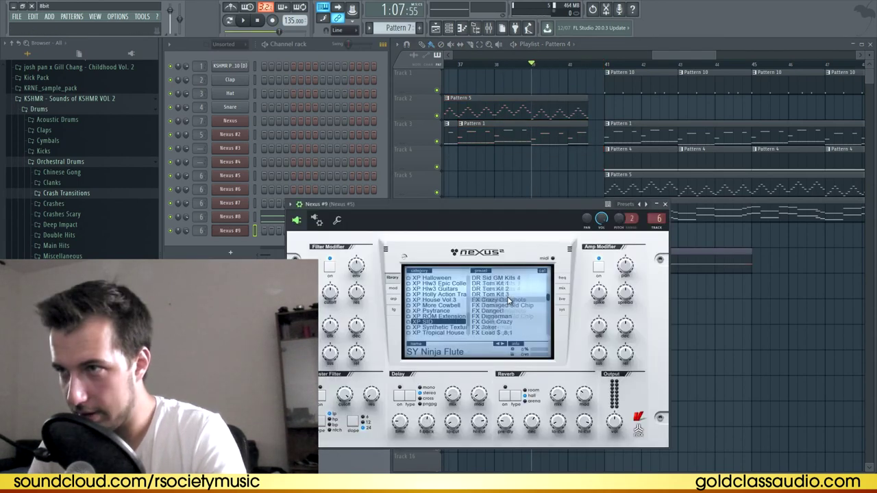
Load the XP SID preset FX Load $ ,8,1 in Nexus #9 and create Pattern 11 for its notes
{"action": "left_click", "coordinate": [505, 317]}
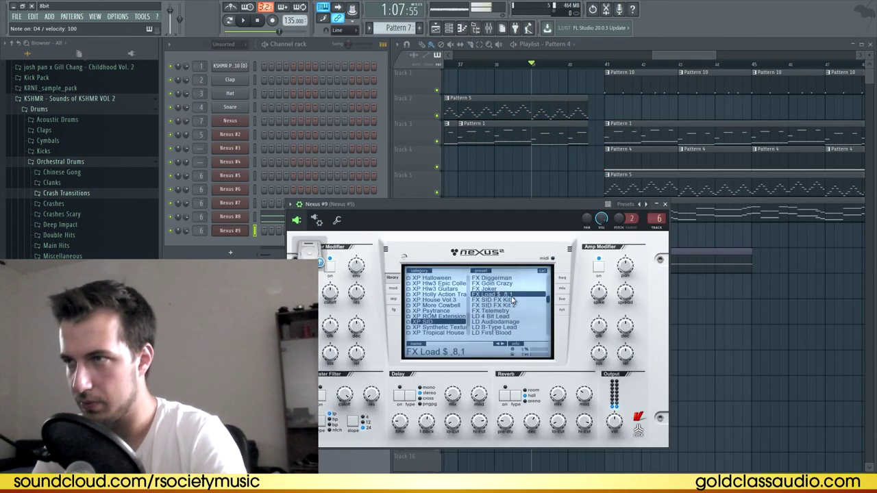
{"action": "left_click", "coordinate": [664, 204]}
{"action": "key", "text": "F4"}
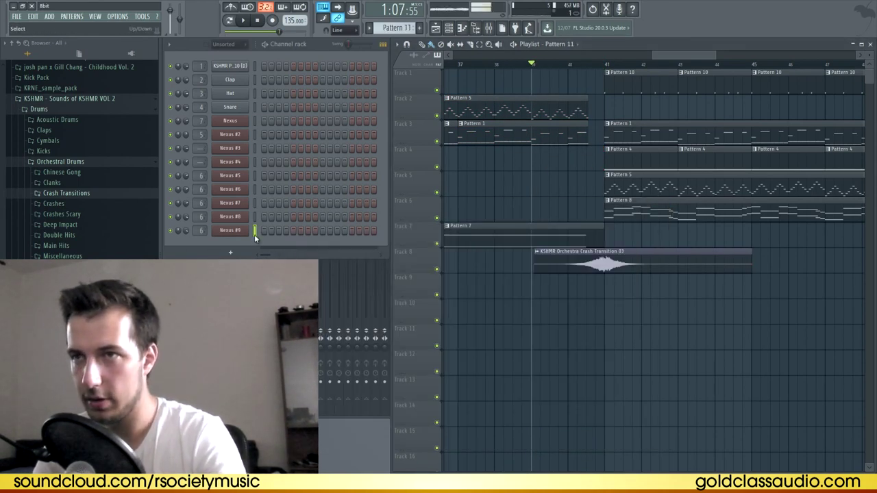
{"action": "left_click", "coordinate": [419, 28]}
{"action": "key", "text": "Return"}
{"action": "key", "text": "F7"}
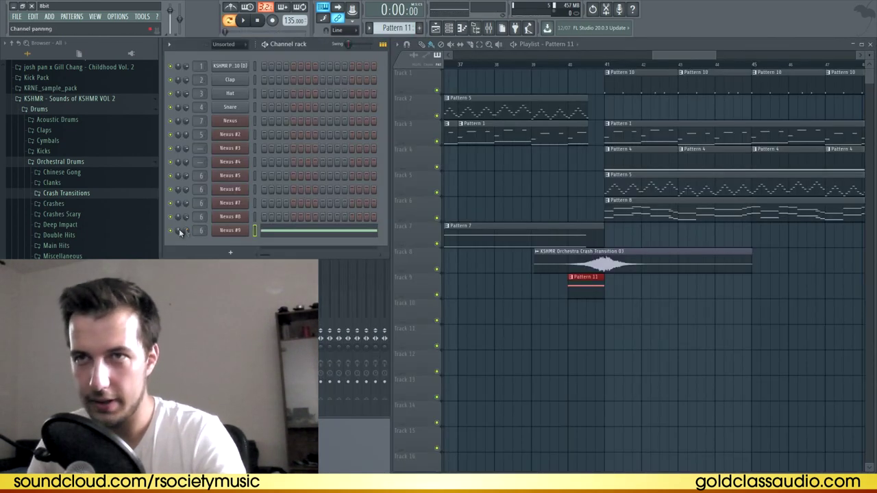
Choose an XP SID preset for Nexus #10 and play the arrangement with its Pattern 12 notes leading into bar 41
{"action": "left_click", "coordinate": [54, 163]}
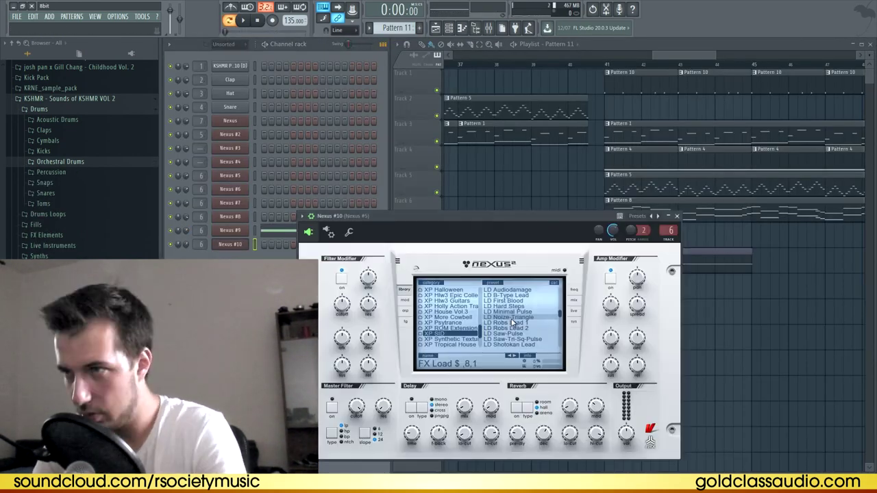
{"action": "scroll", "coordinate": [512, 323], "scroll_direction": "up", "scroll_amount": 10}
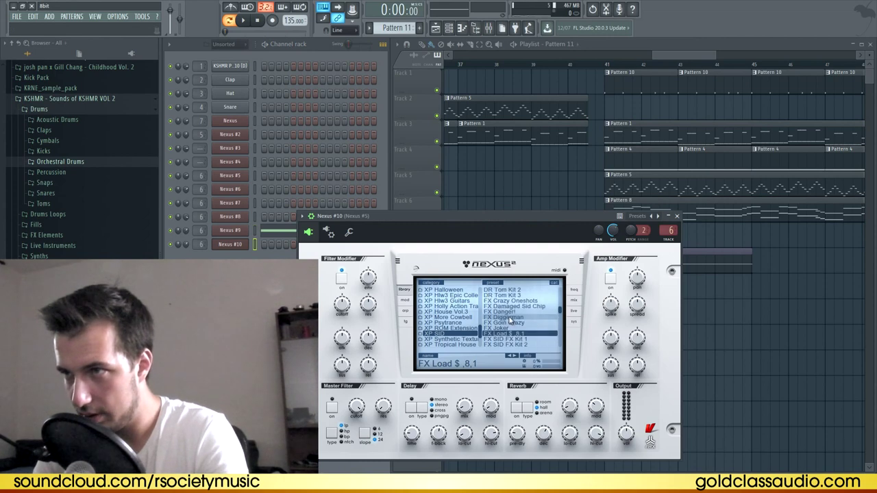
{"action": "left_click", "coordinate": [502, 306]}
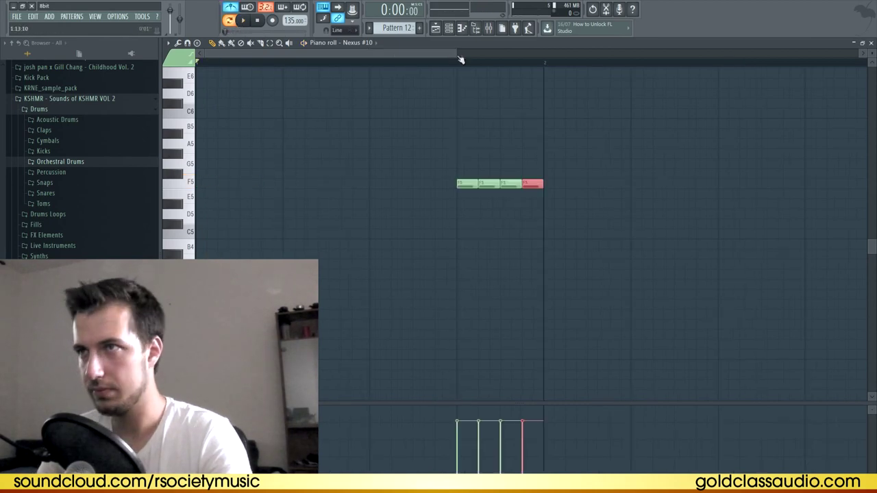
{"action": "key", "text": "space"}
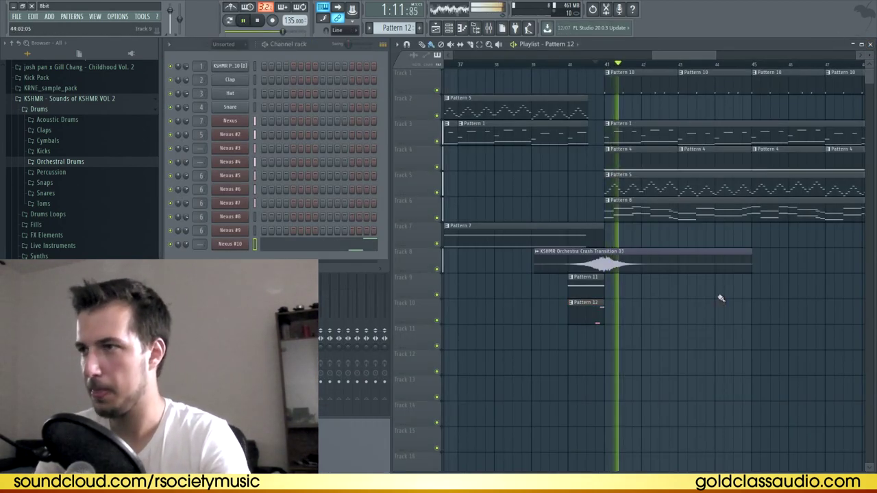
{"action": "key", "text": "space"}
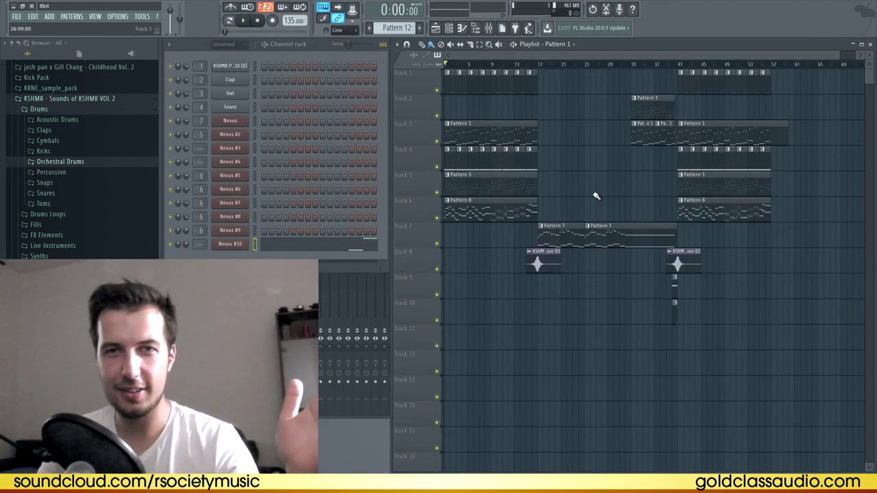